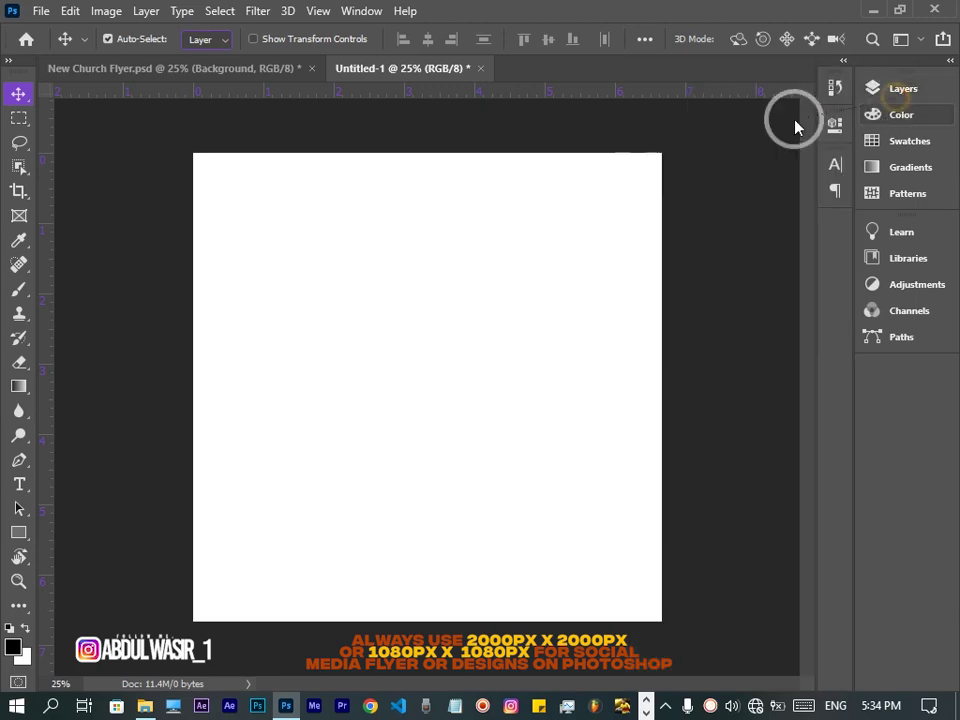
Zoom out slightly and show the Layers panel listing Untitled-1's Background layer.
scroll(311, 122, down, 1)
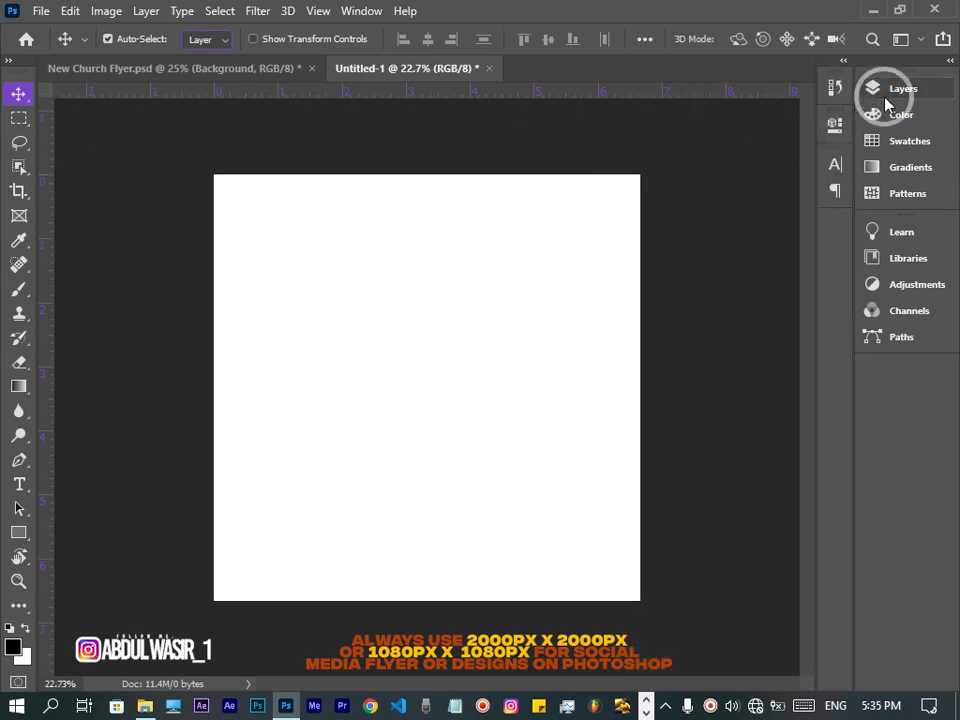
click(886, 100)
scroll(493, 311, up, 1)
click(893, 100)
click(893, 100)
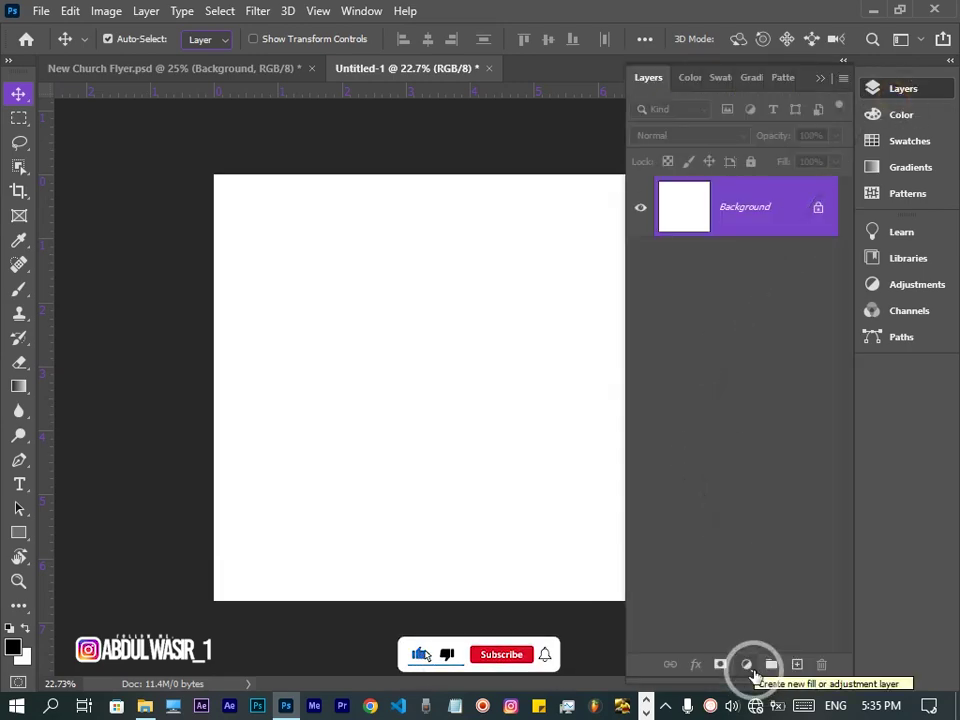
Add a gradient fill layer using the Blues > Blue_03 preset.
click(748, 666)
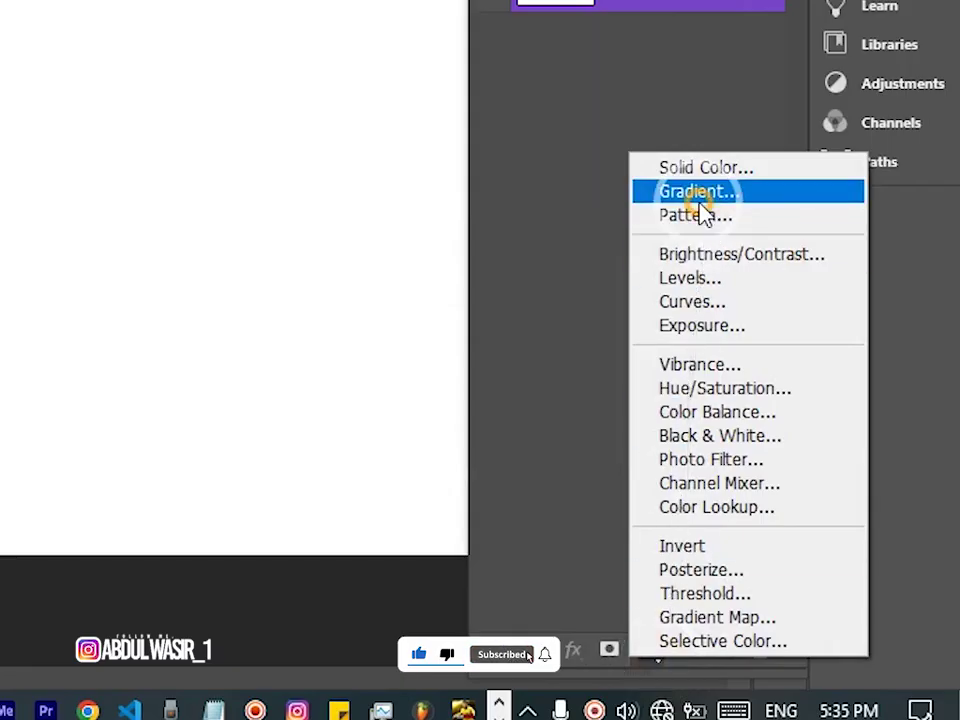
click(702, 204)
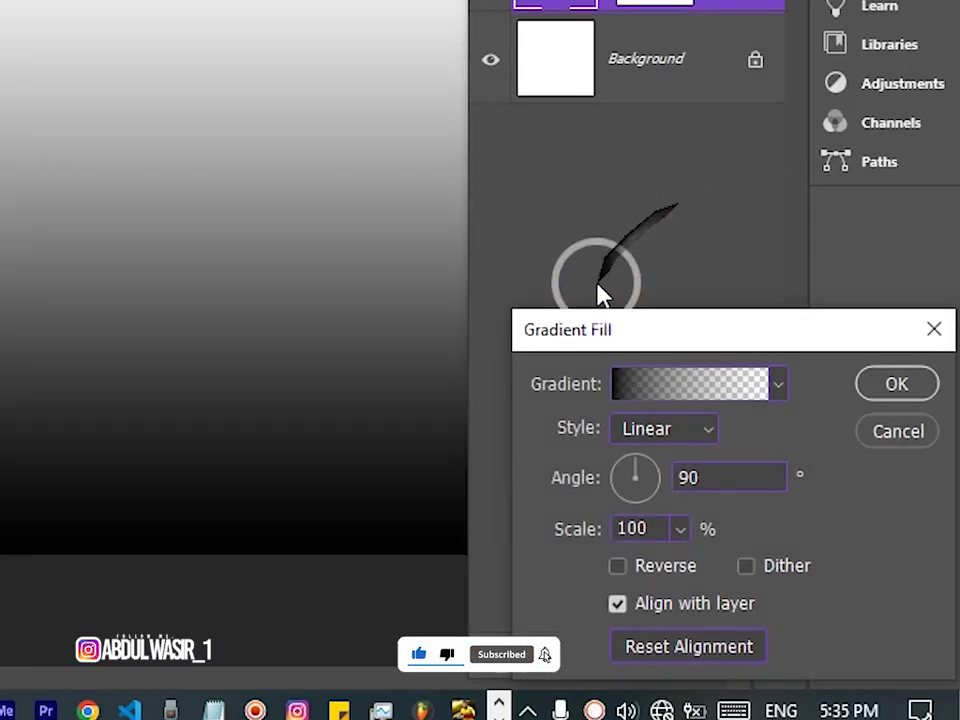
click(661, 388)
scroll(174, 197, down, 3)
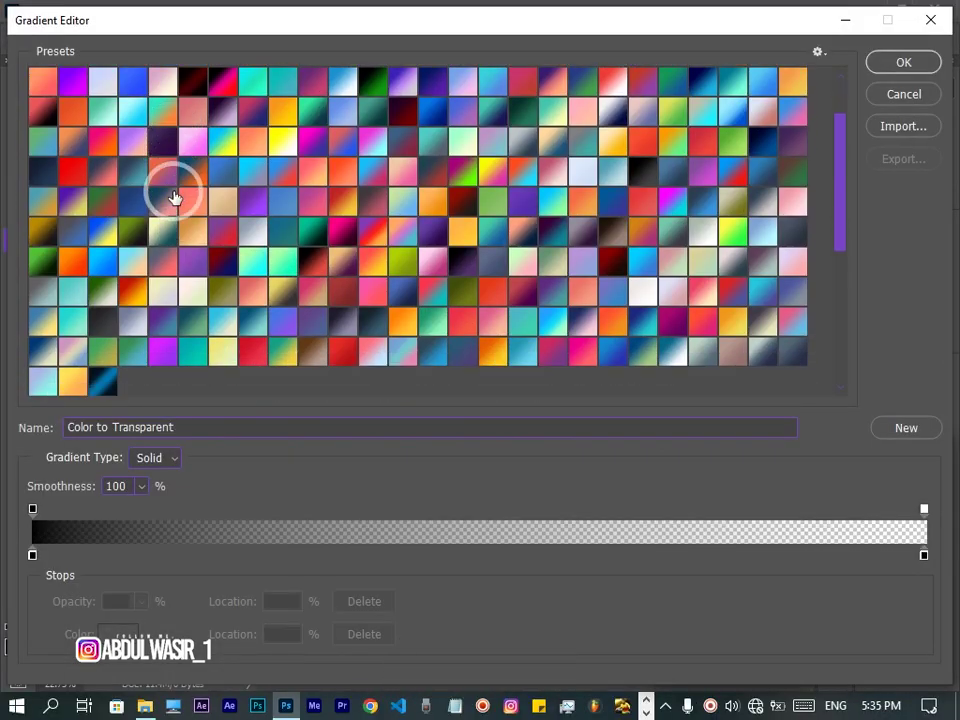
scroll(172, 197, down, 2)
click(37, 347)
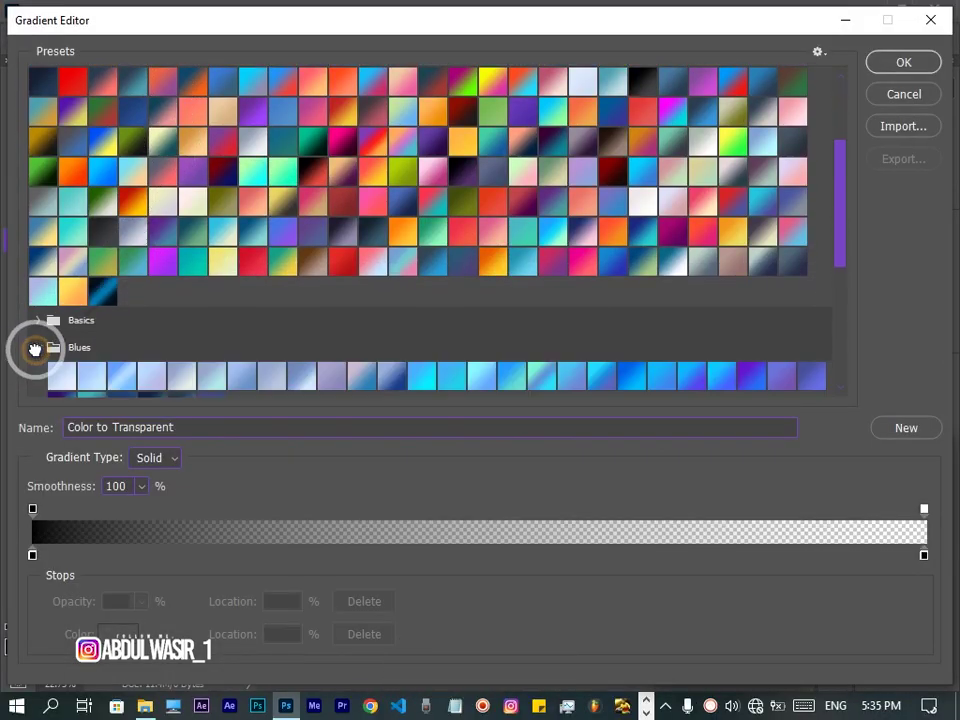
click(121, 360)
click(904, 63)
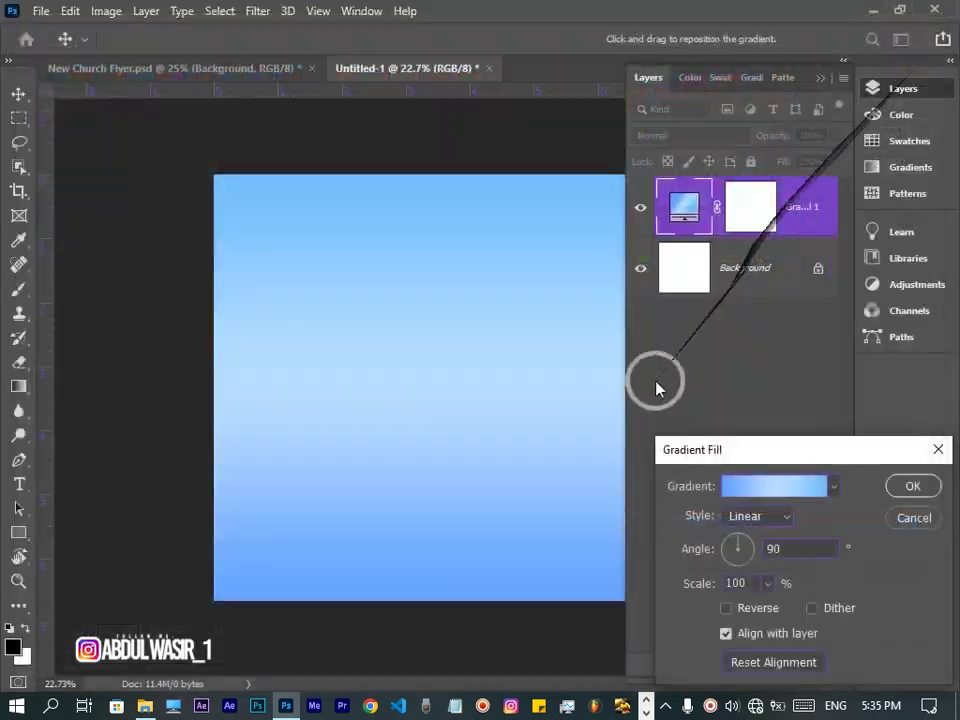
Make the gradient Reflected at -169.74° with Reverse checked, and commit it.
click(743, 514)
click(737, 581)
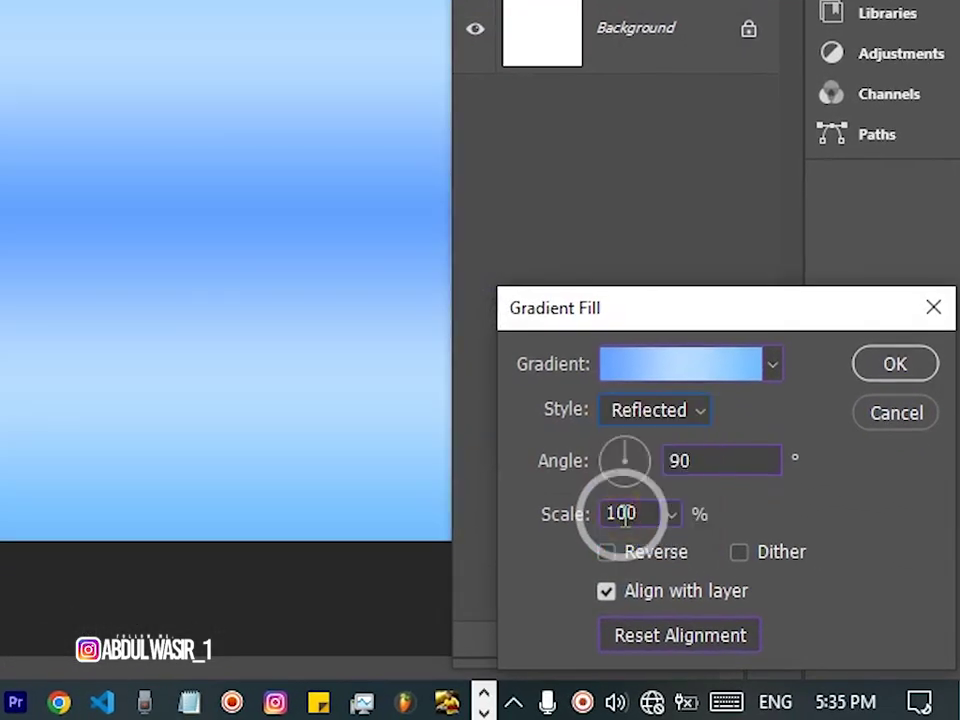
double_click(746, 460)
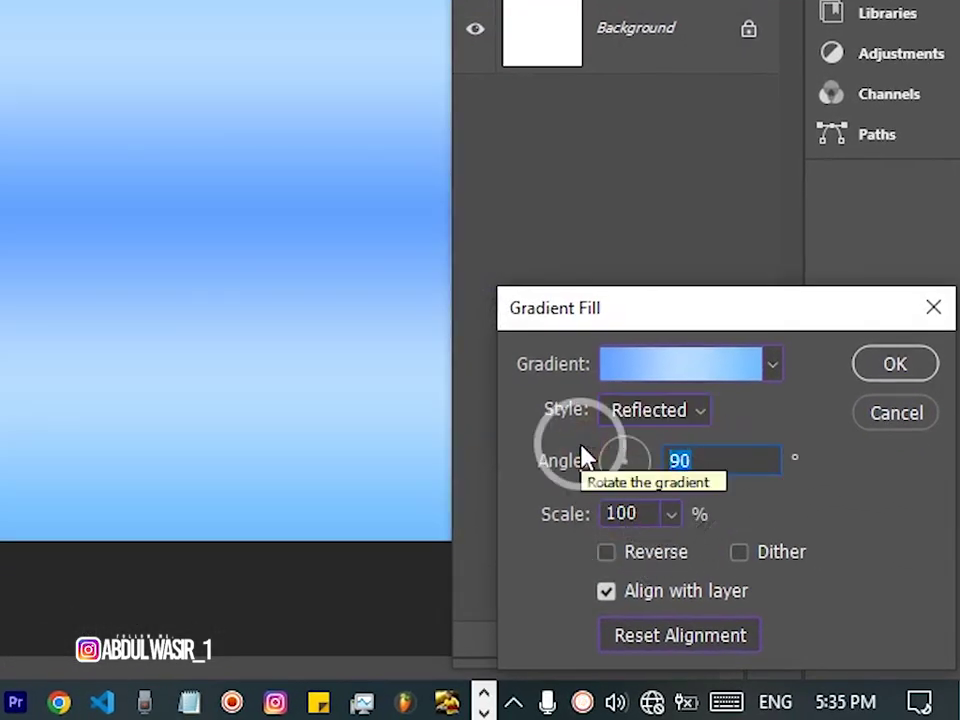
text(-16)
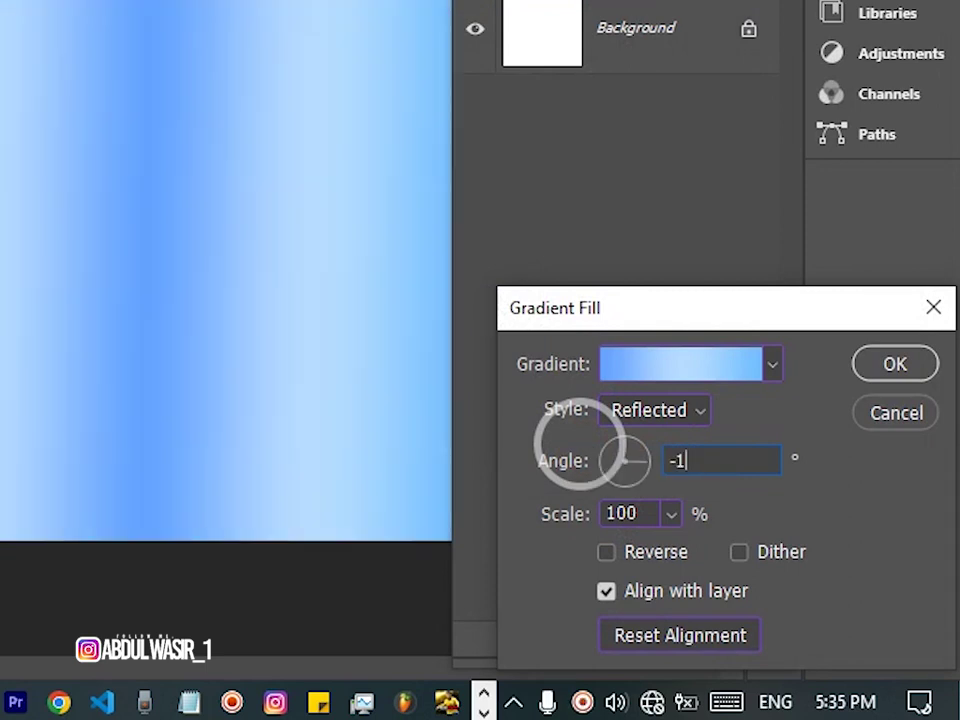
text(9.74)
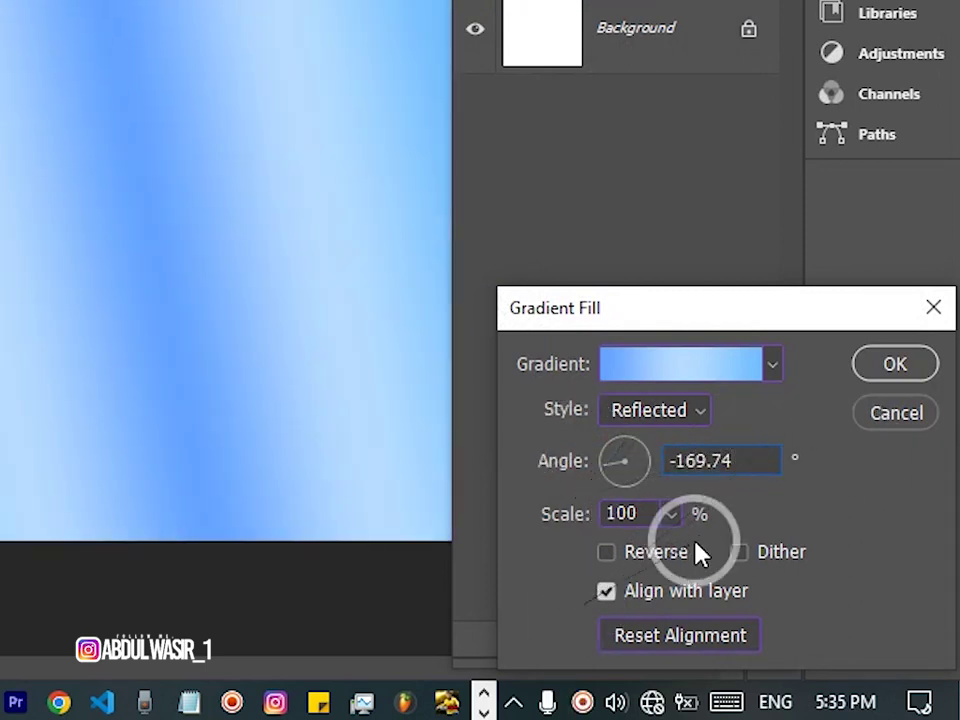
click(642, 556)
click(895, 365)
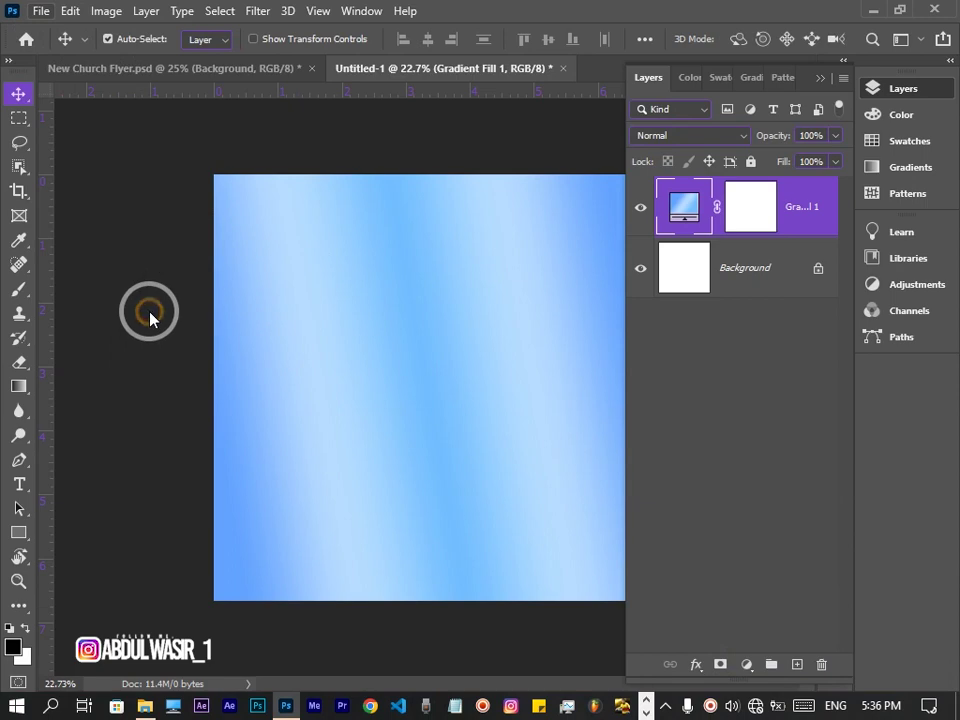
Place the blackground image from Downloads, enlarged to cover the canvas.
click(349, 285)
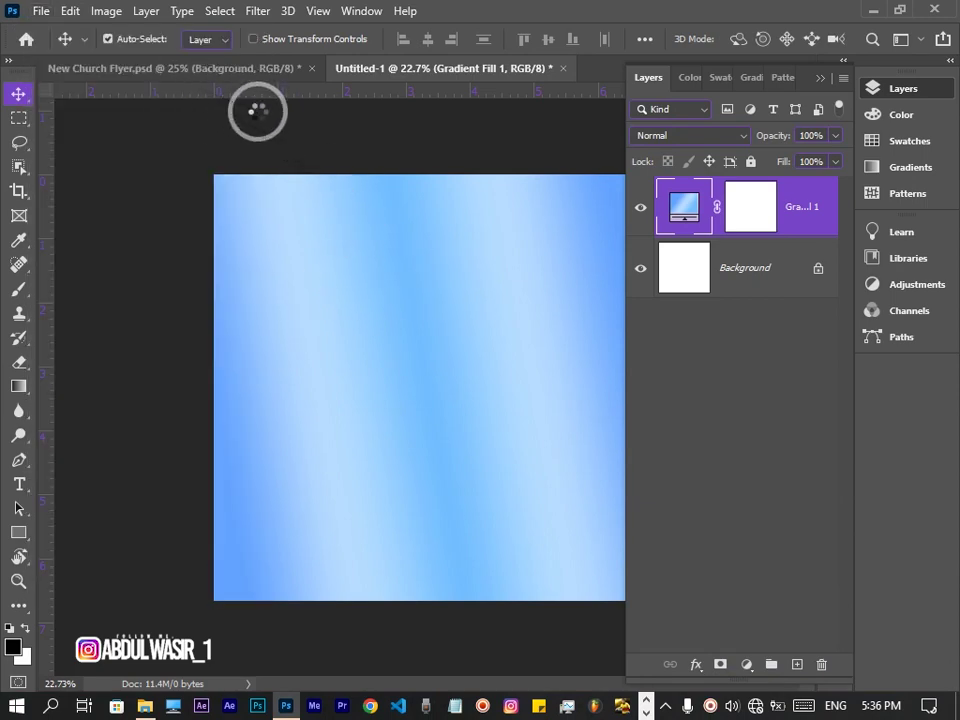
click(36, 11)
click(167, 382)
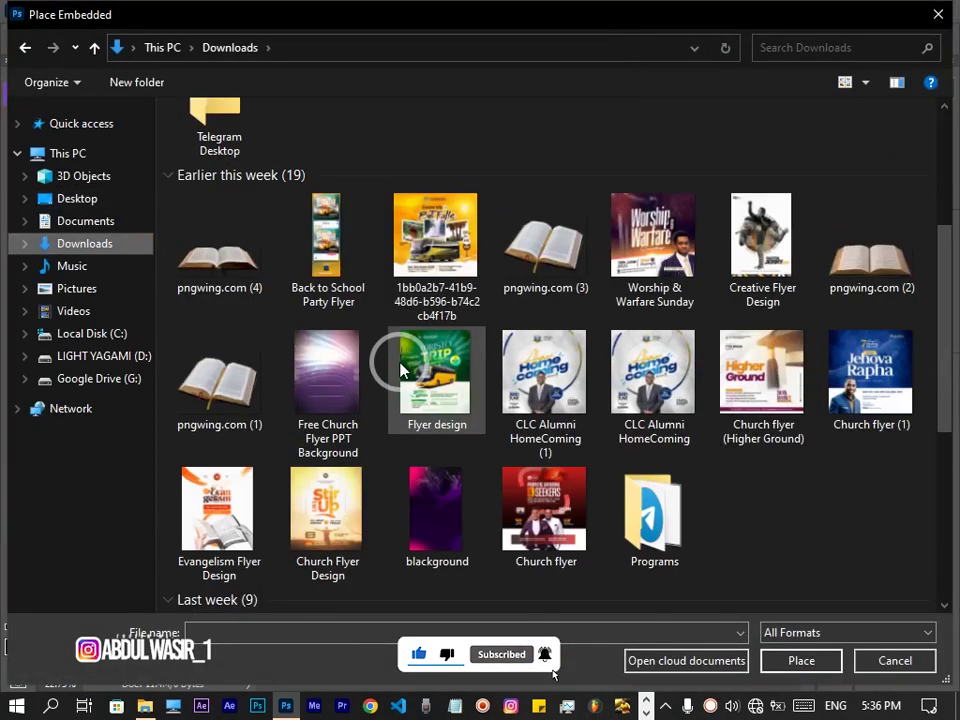
double_click(378, 492)
drag(432, 606, 465, 461)
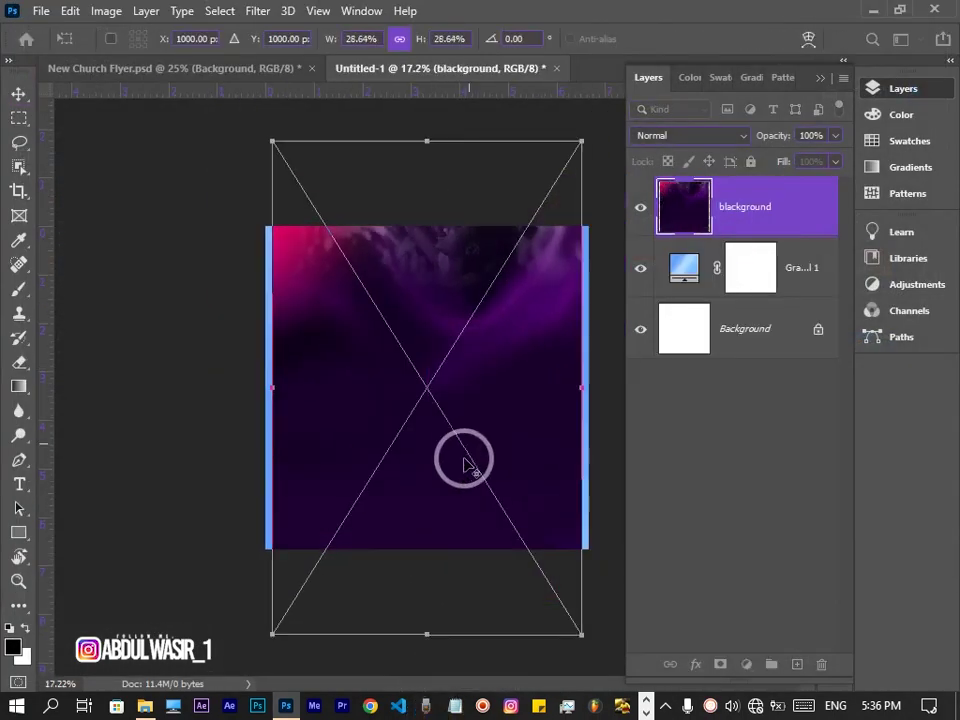
scroll(465, 461, down, 3)
double_click(444, 336)
Set the blackground layer's blend mode to Overlay.
click(660, 135)
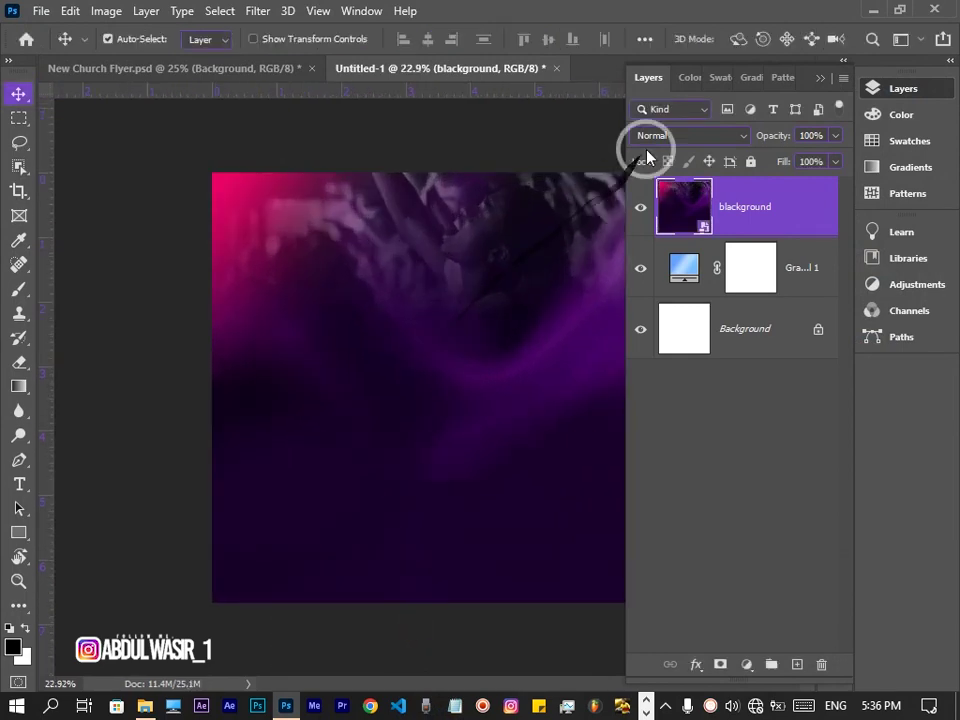
click(685, 370)
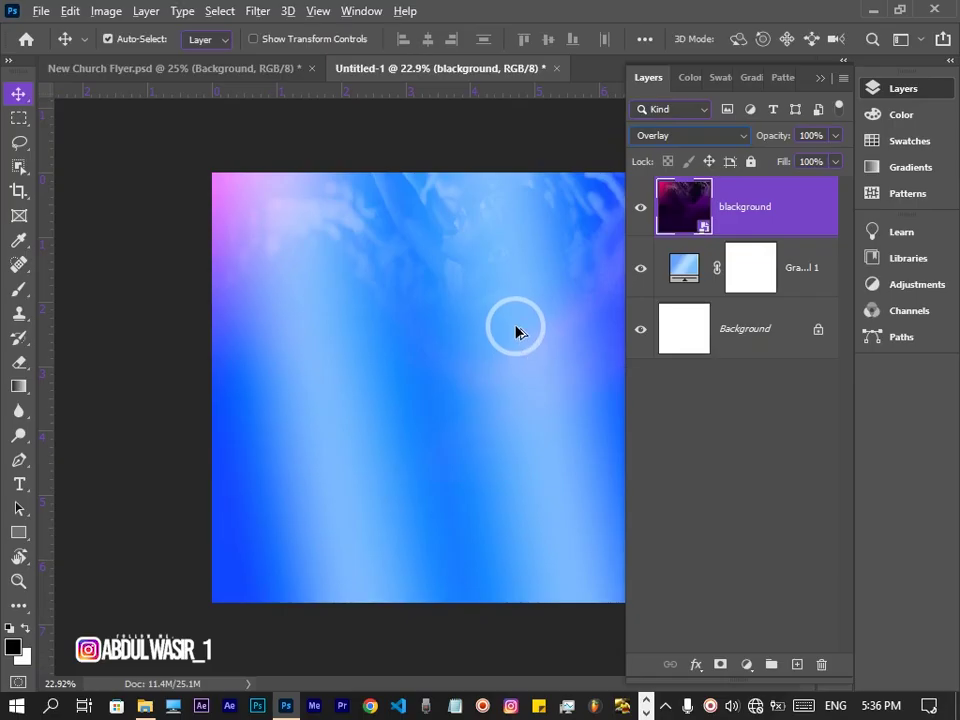
click(904, 90)
click(904, 90)
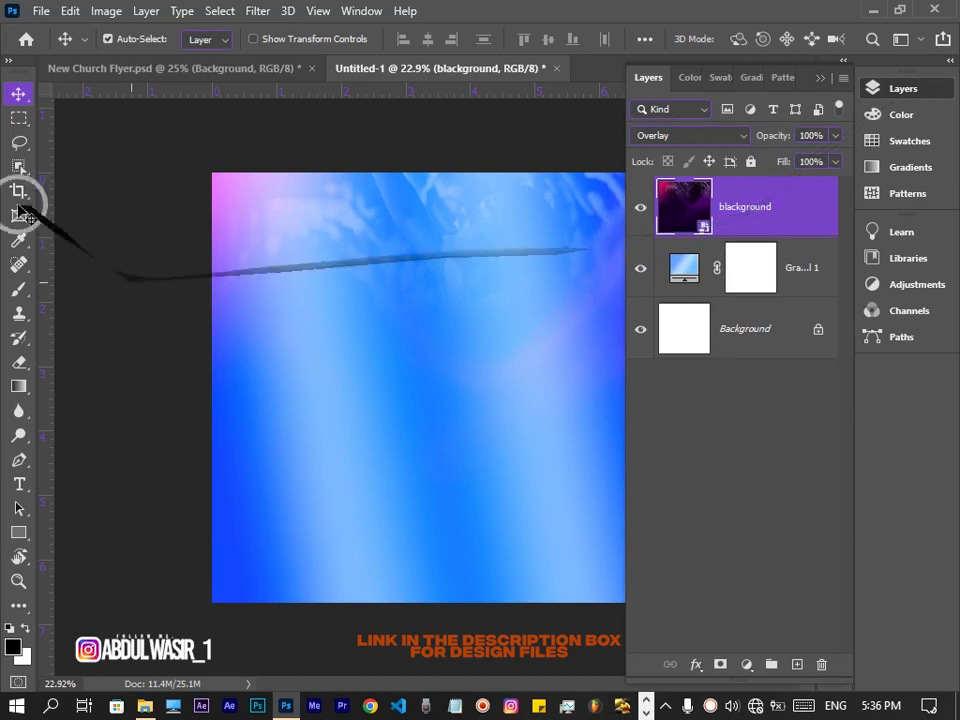
click(41, 11)
click(112, 384)
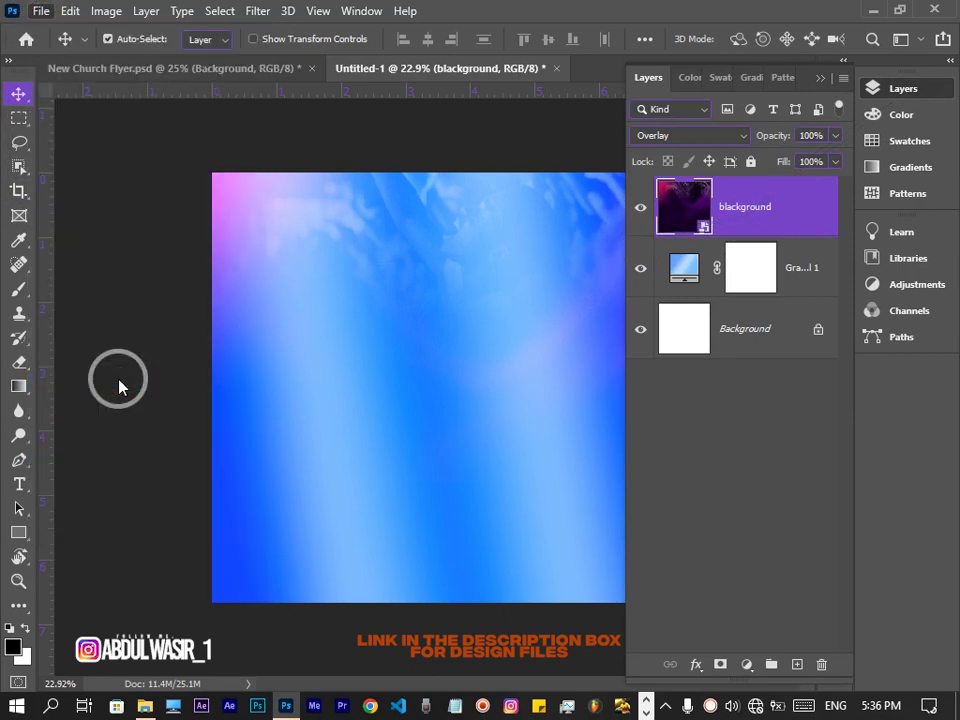
Place the black texture from D: > MY GRAPHIC DESIGN FILES > STOCK IMAGES, scaled to fill the canvas.
click(122, 364)
double_click(230, 136)
double_click(278, 214)
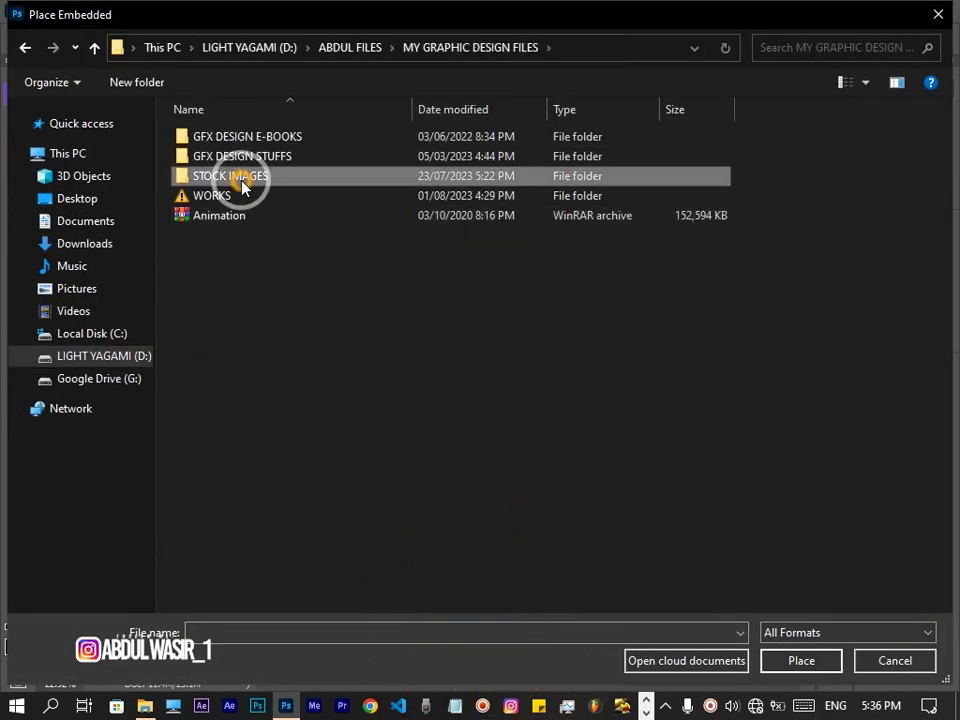
double_click(240, 176)
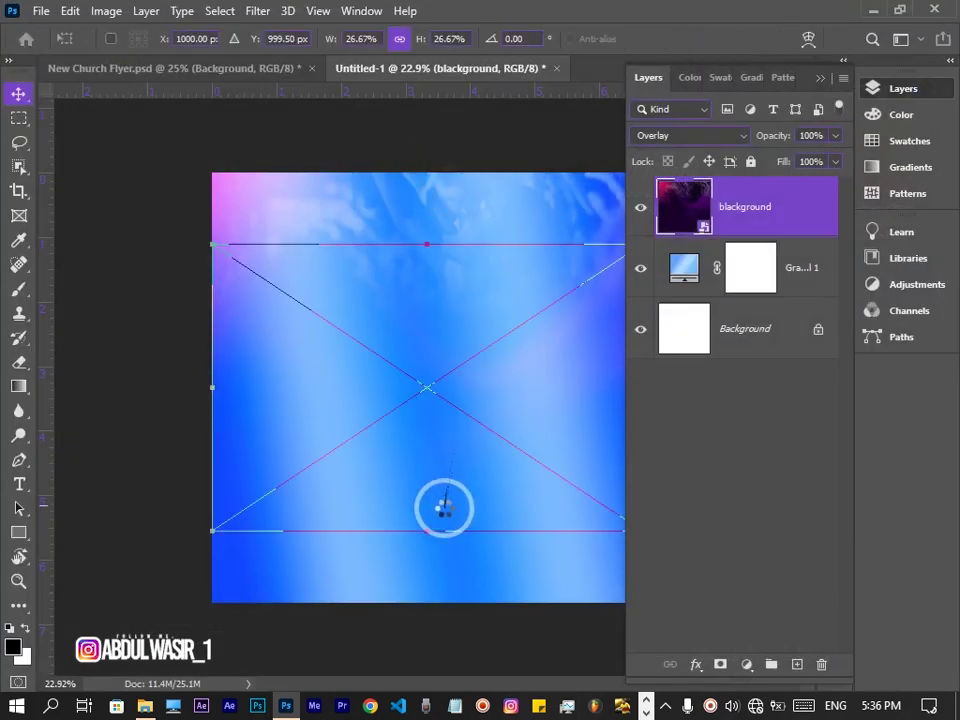
drag(429, 568, 429, 606)
click(676, 147)
Blend the black texture as Soft Light with Fill 50% and Opacity 50%.
click(662, 136)
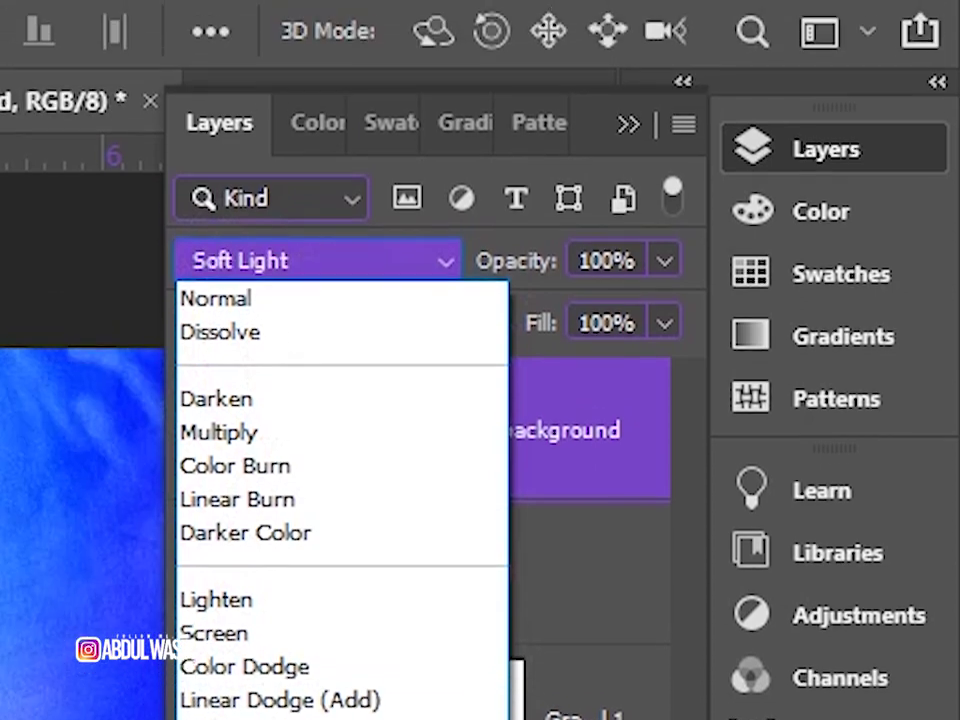
click(228, 580)
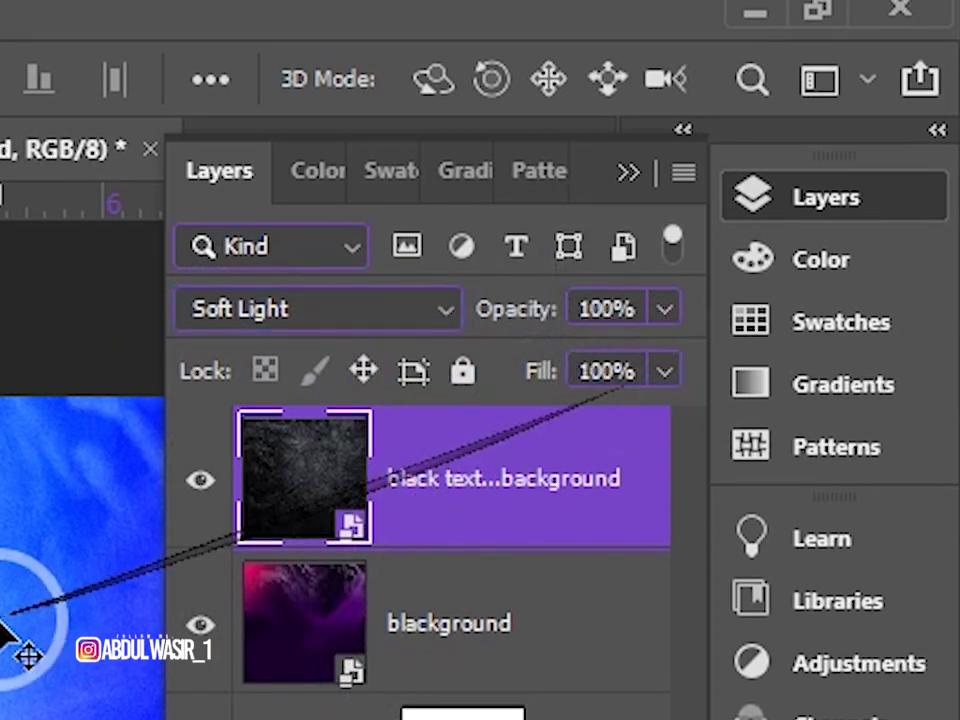
click(618, 362)
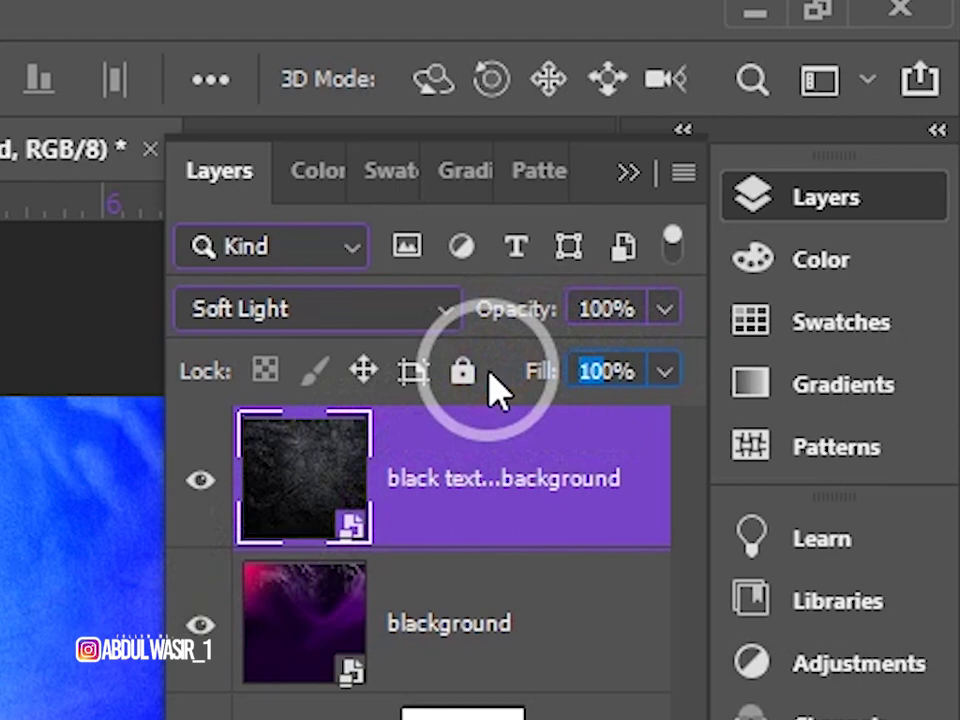
text(50)
click(589, 308)
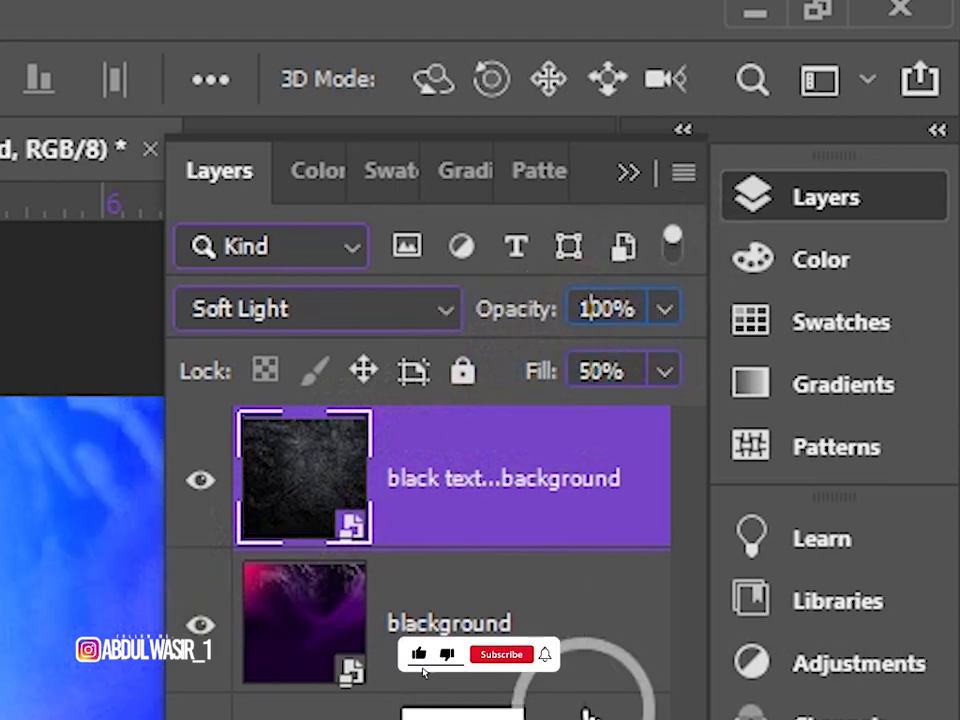
text(50)
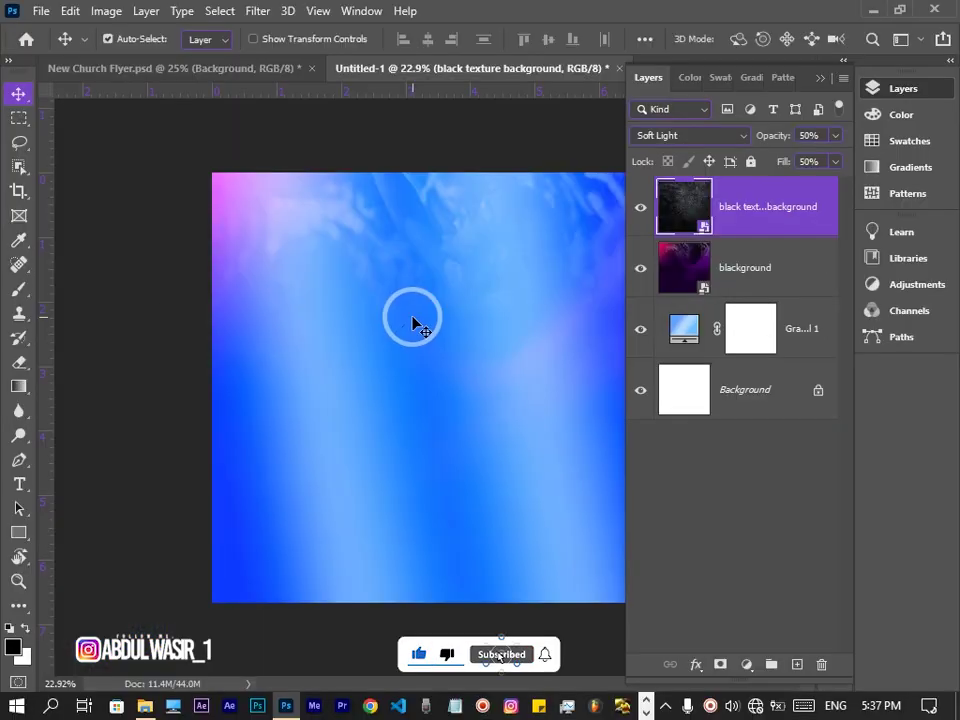
scroll(414, 321, up, 1)
scroll(414, 321, down, 1)
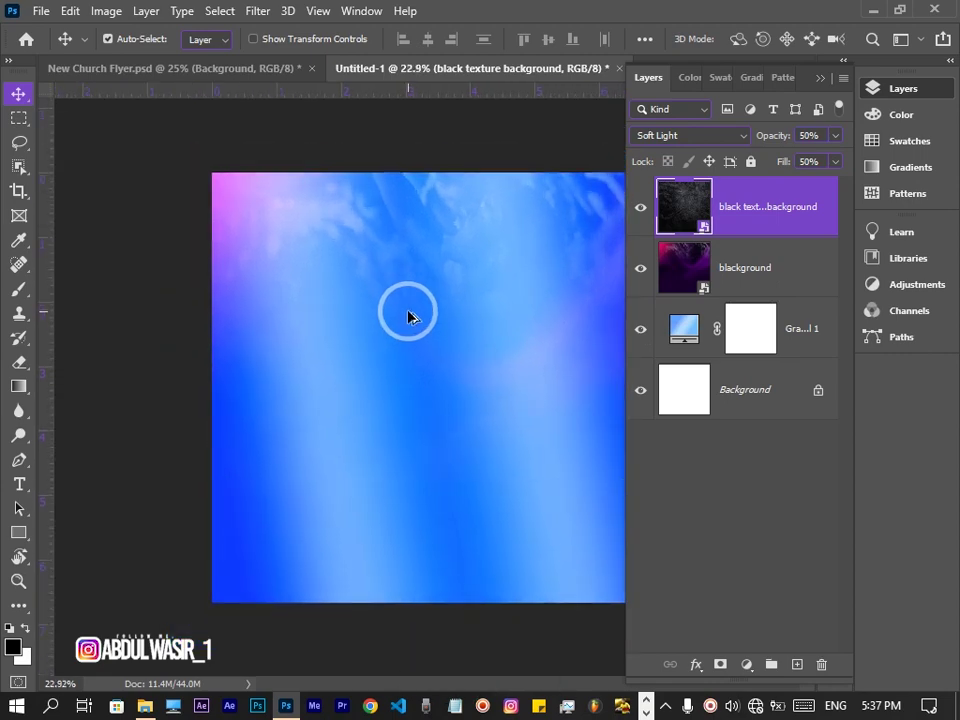
scroll(408, 317, up, 1)
scroll(408, 317, down, 2)
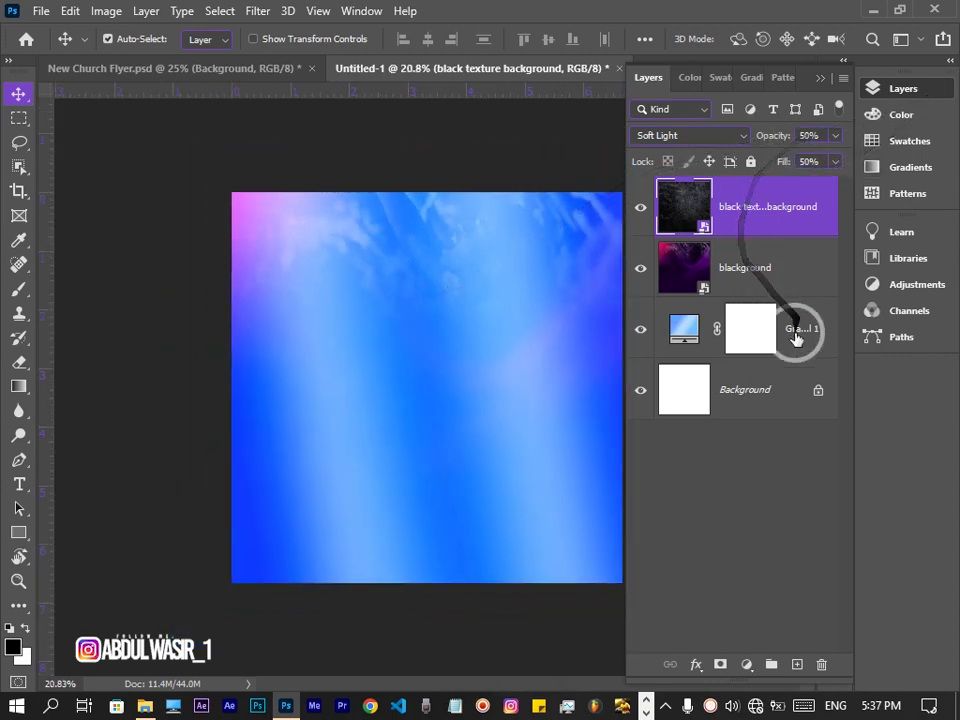
Place the pngwing.com (4) Bible image from Downloads.
click(41, 11)
click(153, 383)
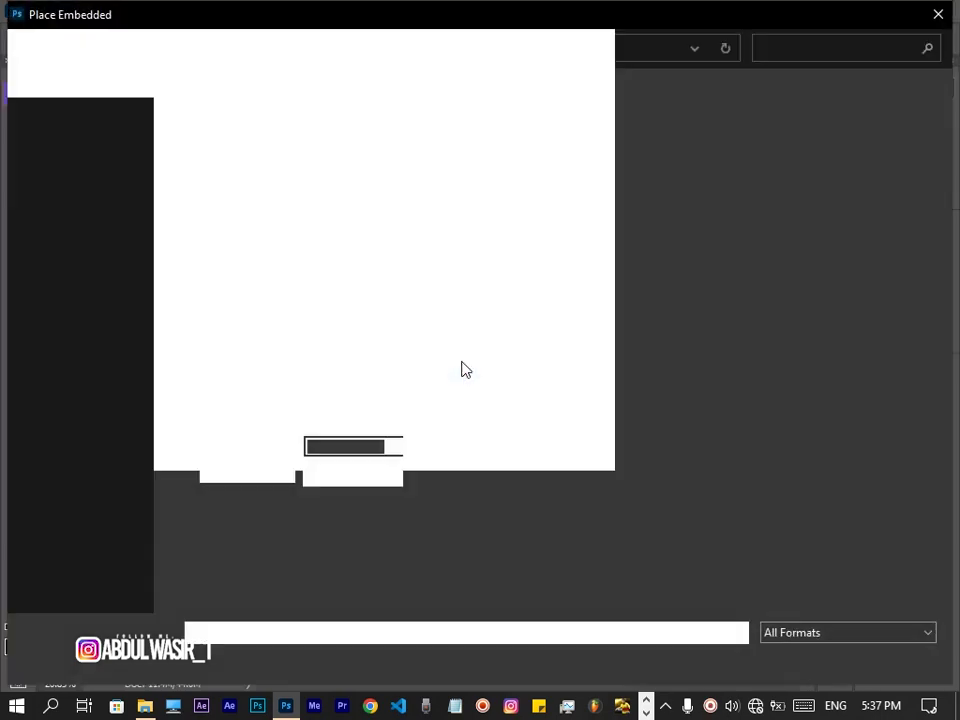
click(135, 243)
double_click(215, 262)
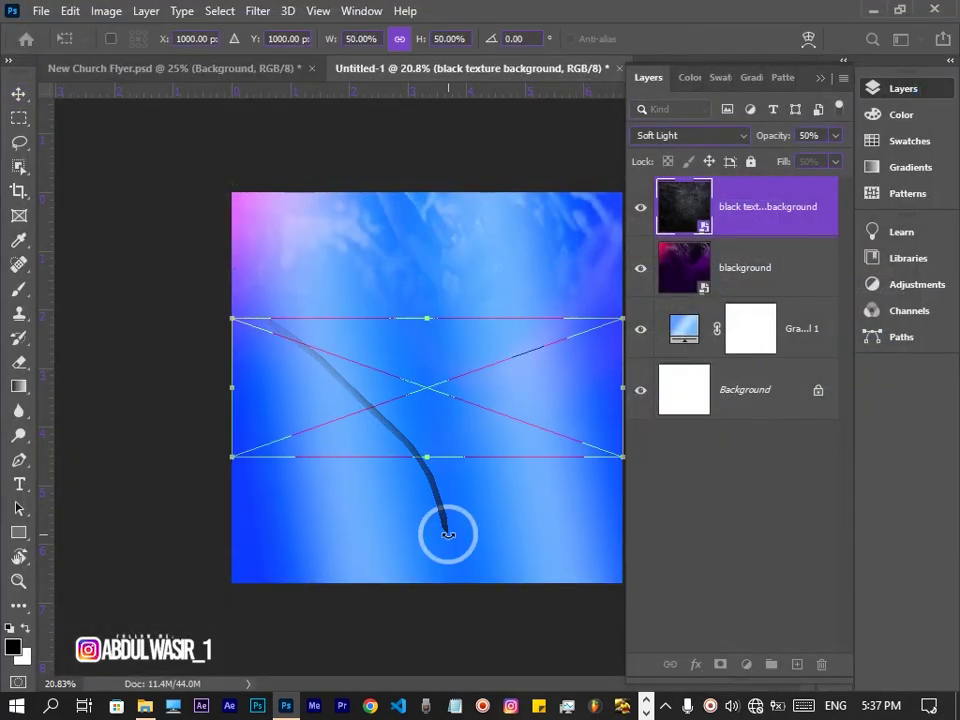
Scale the Bible to about 66% and position it along the flyer's bottom edge.
mouse_move(422, 411)
mouse_down()
mouse_move(412, 592)
mouse_move(473, 540)
mouse_up()
scroll(473, 540, down, 3)
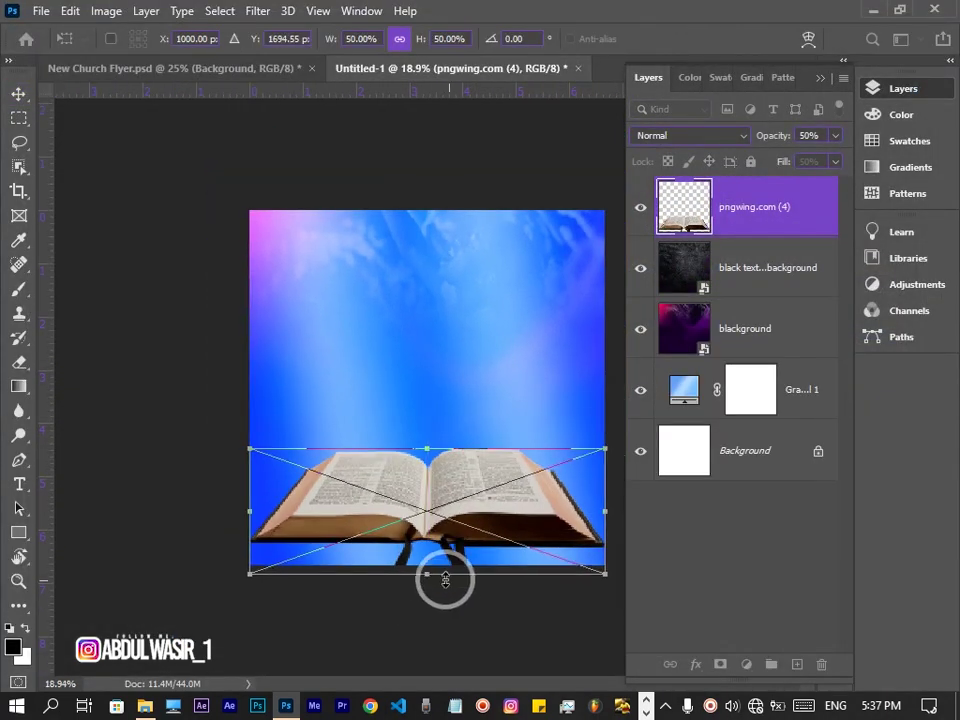
drag(441, 578, 437, 598)
scroll(450, 505, down, 2)
drag(452, 507, 450, 497)
drag(427, 429, 426, 437)
right_click(426, 495)
click(446, 417)
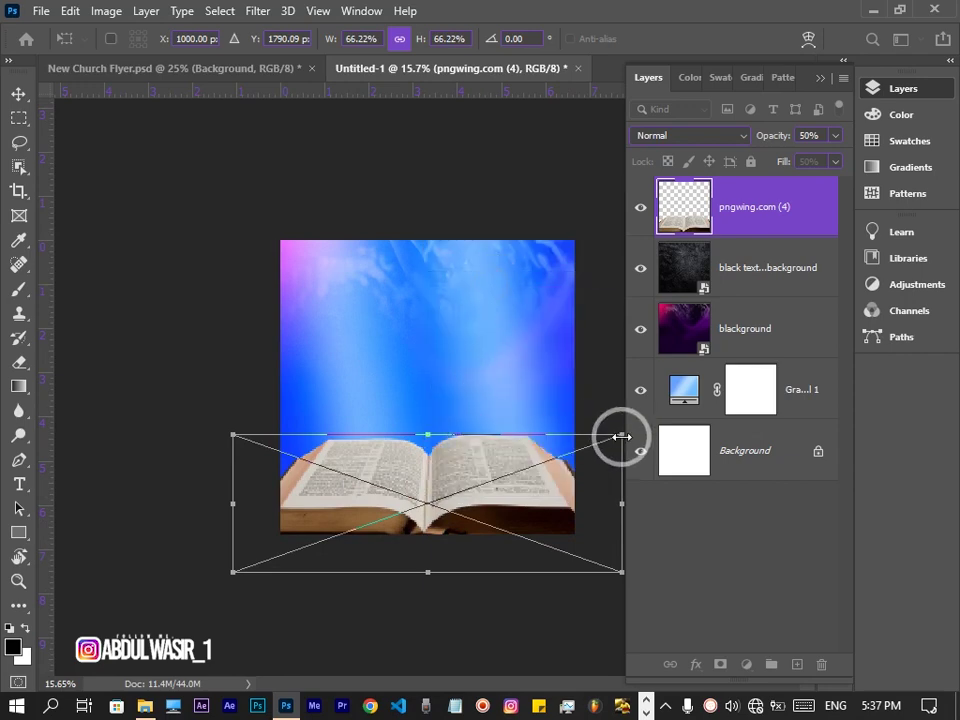
drag(617, 438, 591, 440)
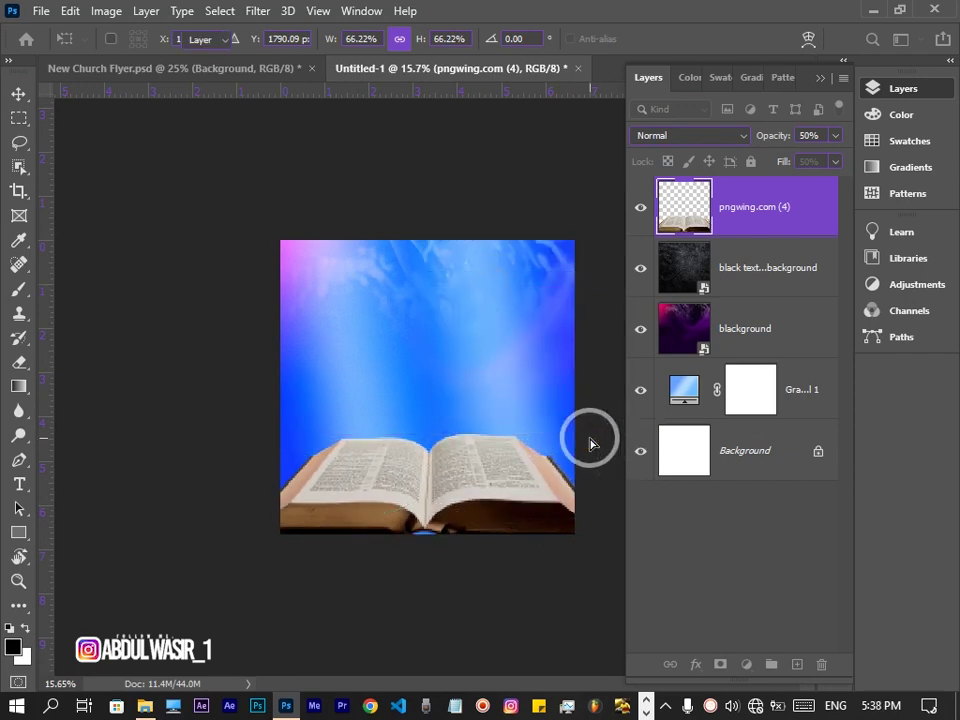
key(Return)
Zoom in and out to check the Bible's placement.
scroll(510, 460, up, 2)
scroll(298, 432, down, 1)
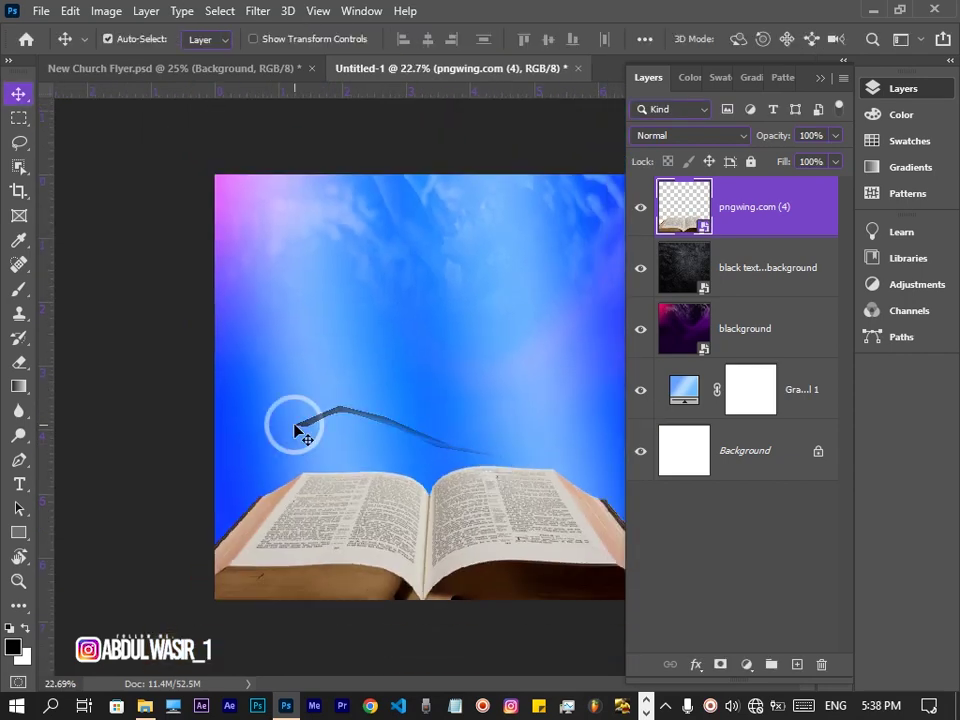
scroll(420, 470, down, 1)
scroll(420, 476, up, 1)
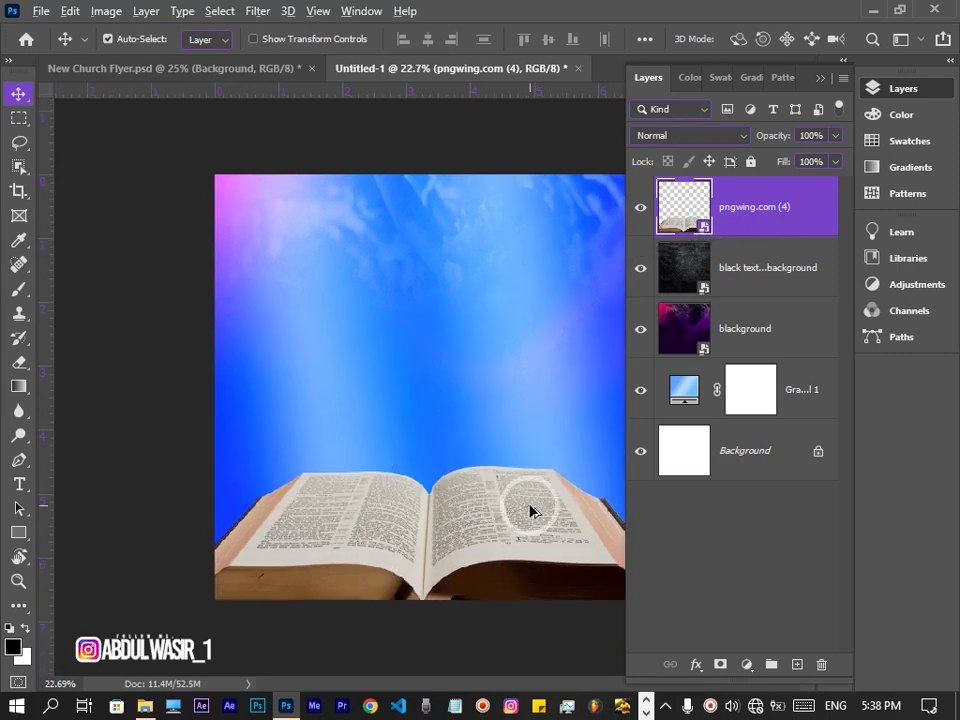
scroll(403, 551, up, 1)
scroll(403, 551, up, 1)
scroll(403, 551, down, 2)
scroll(403, 551, down, 1)
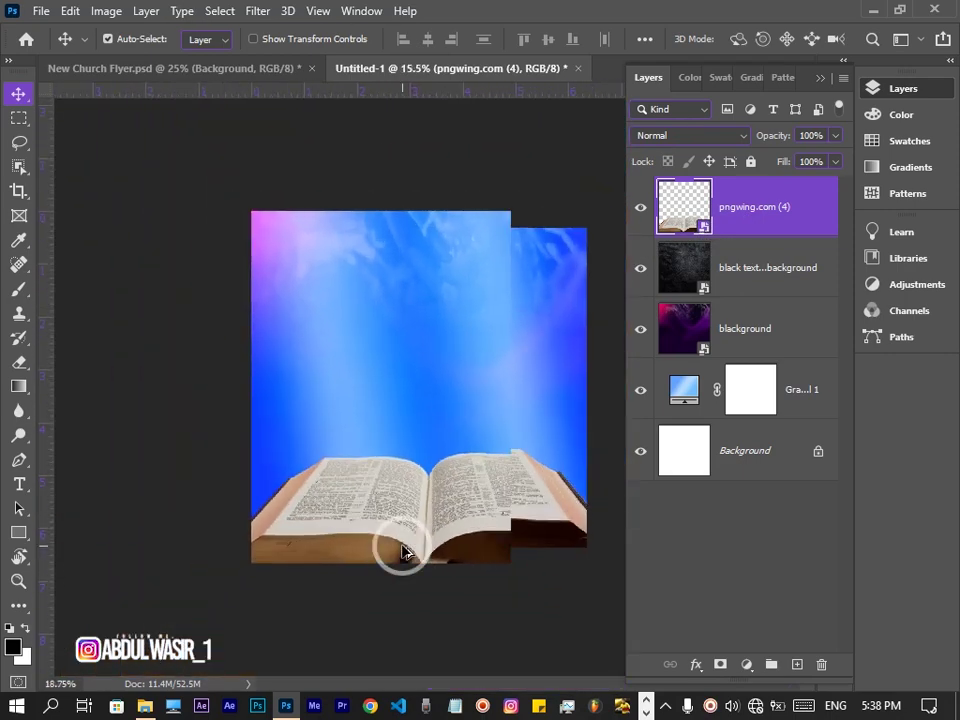
scroll(403, 551, up, 1)
click(257, 11)
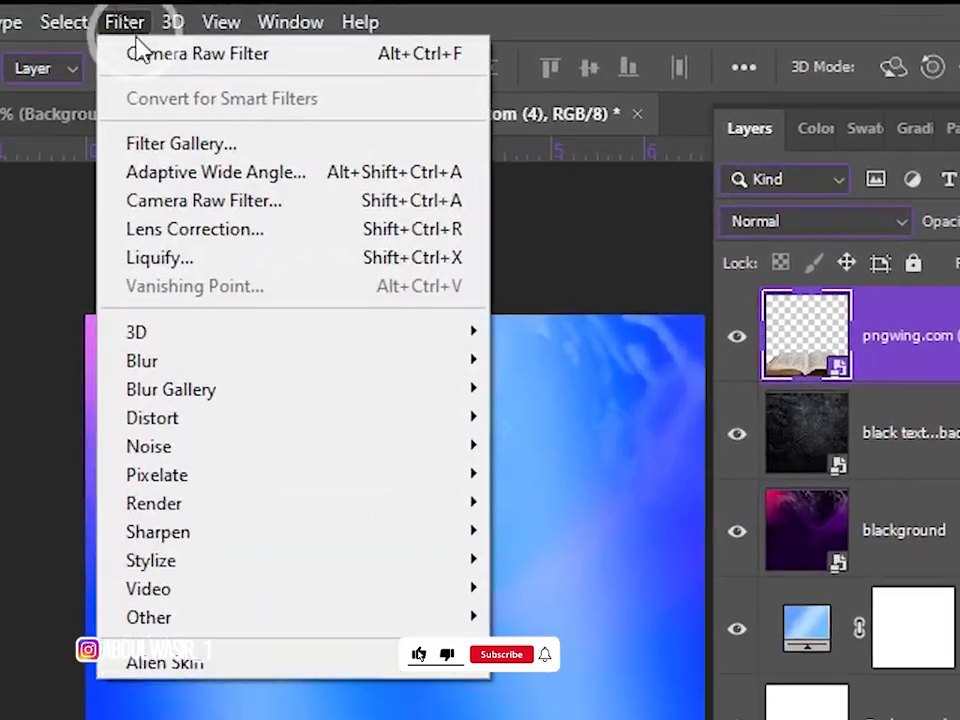
In Camera Raw, set the Bible's Contrast +17, Whites -52 and Blacks +31.
click(295, 126)
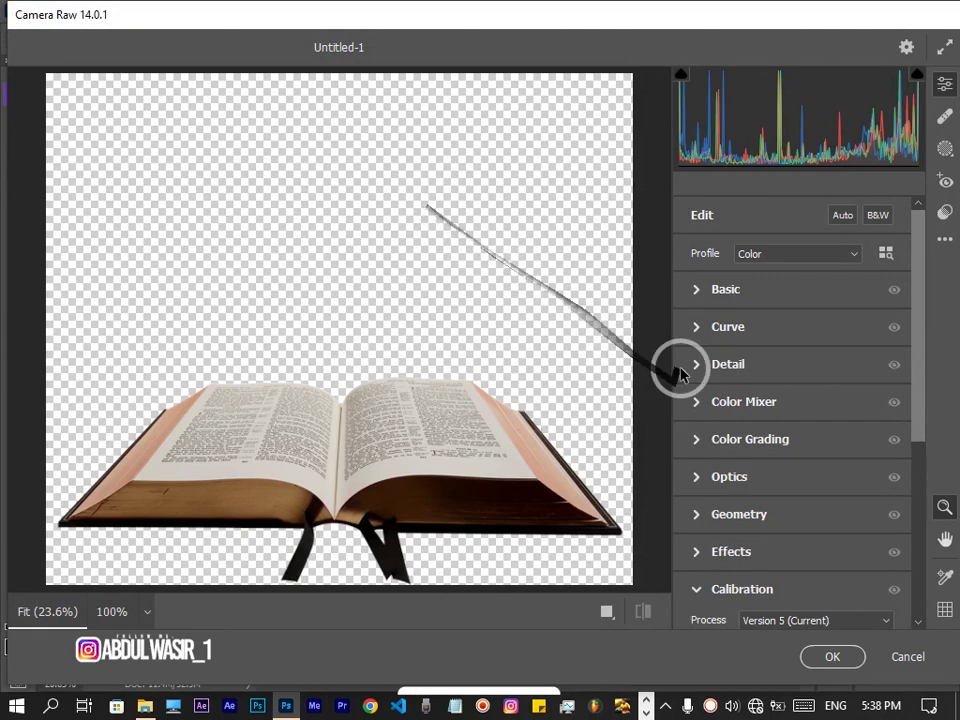
click(688, 288)
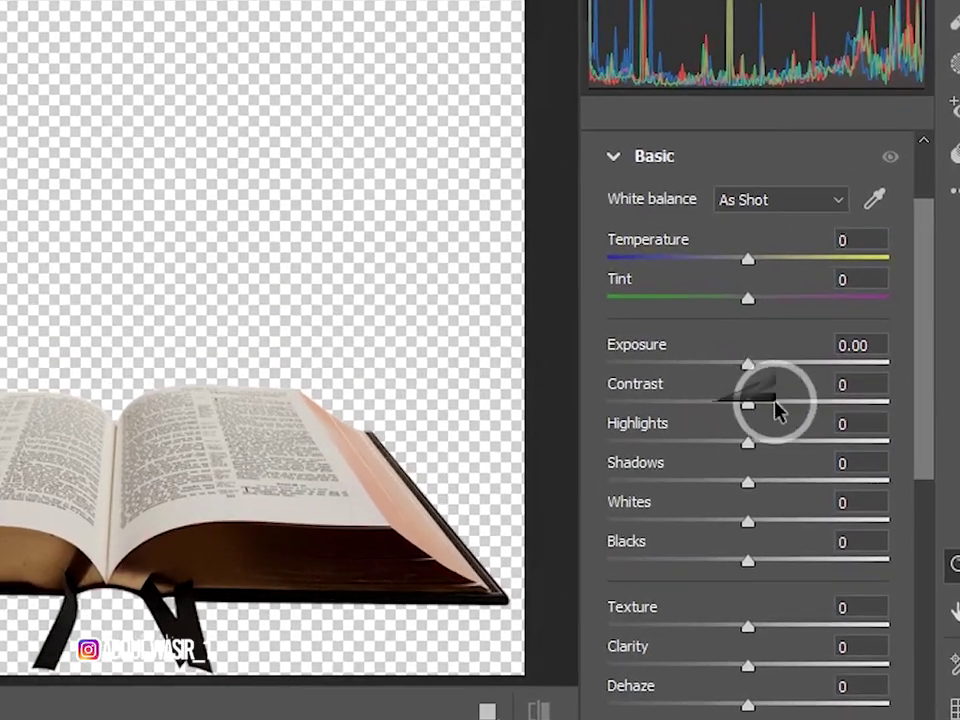
click(849, 379)
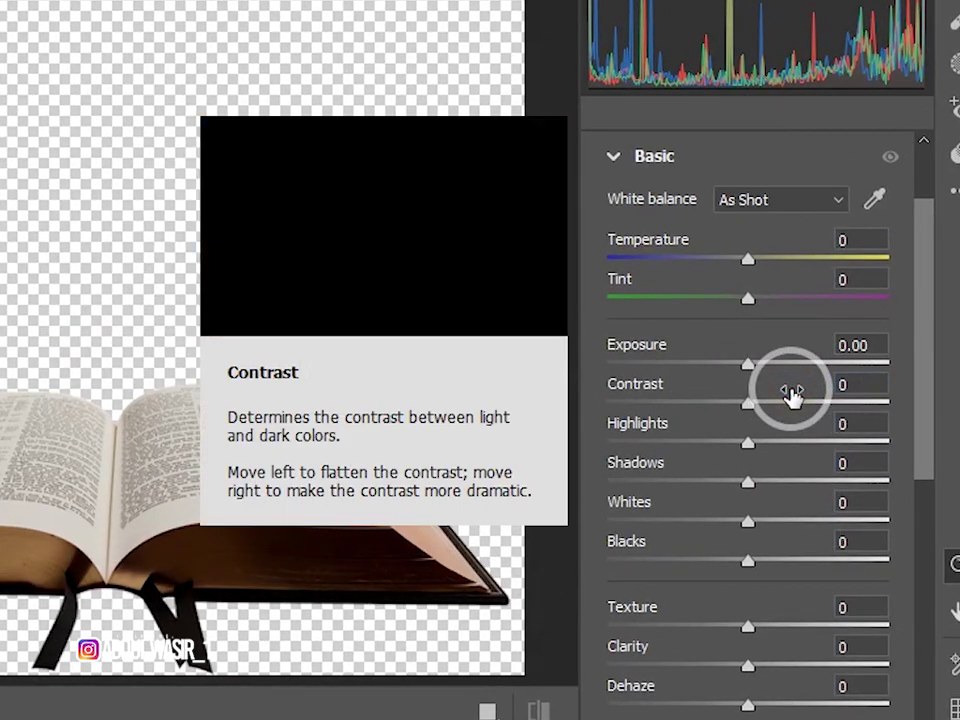
click(851, 388)
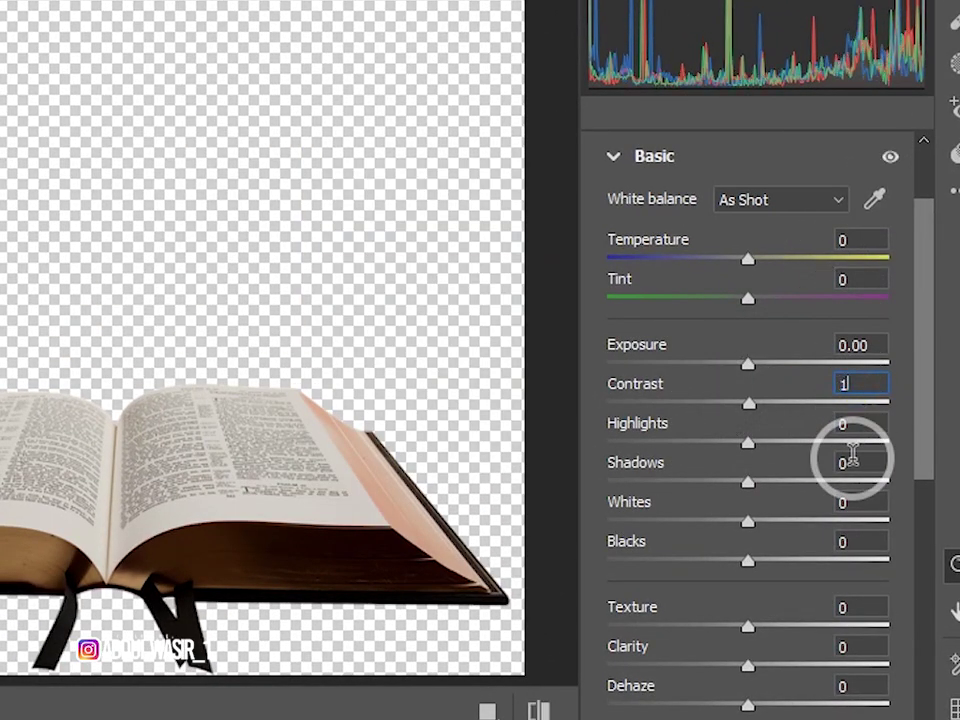
text(7)
click(778, 322)
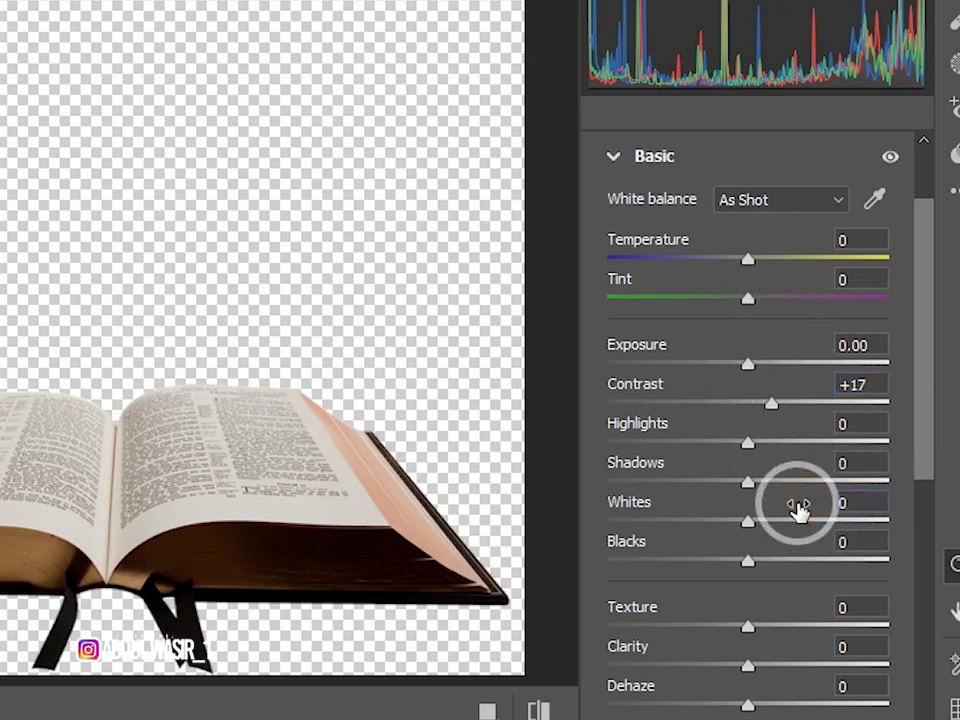
text(-52)
click(850, 543)
text(31)
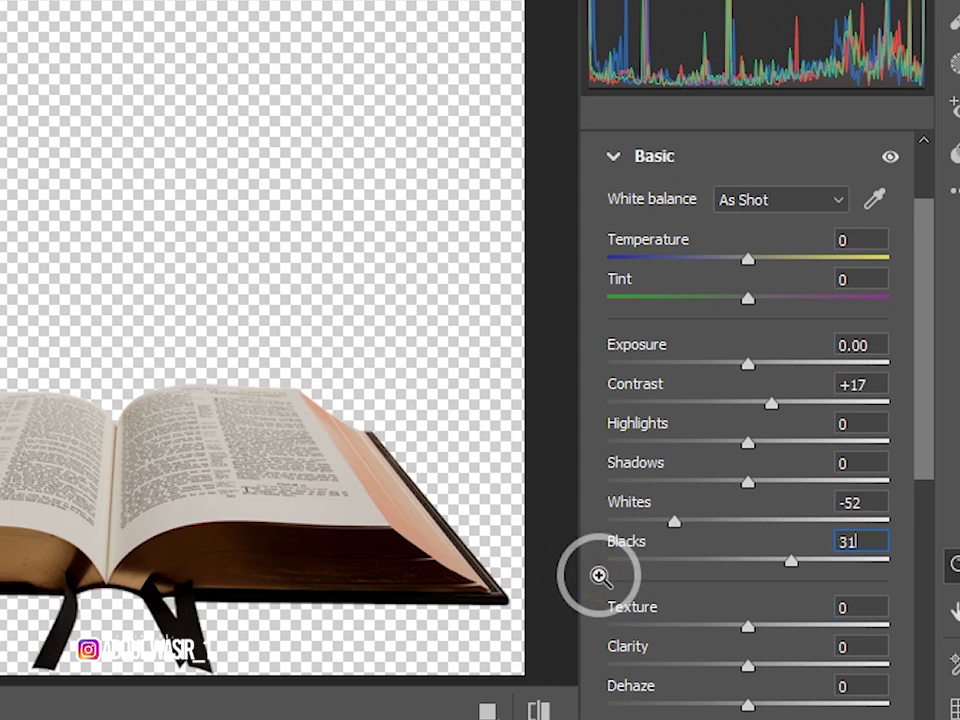
Set Texture, Clarity and Dehaze each to +21.
scroll(696, 572, down, 2)
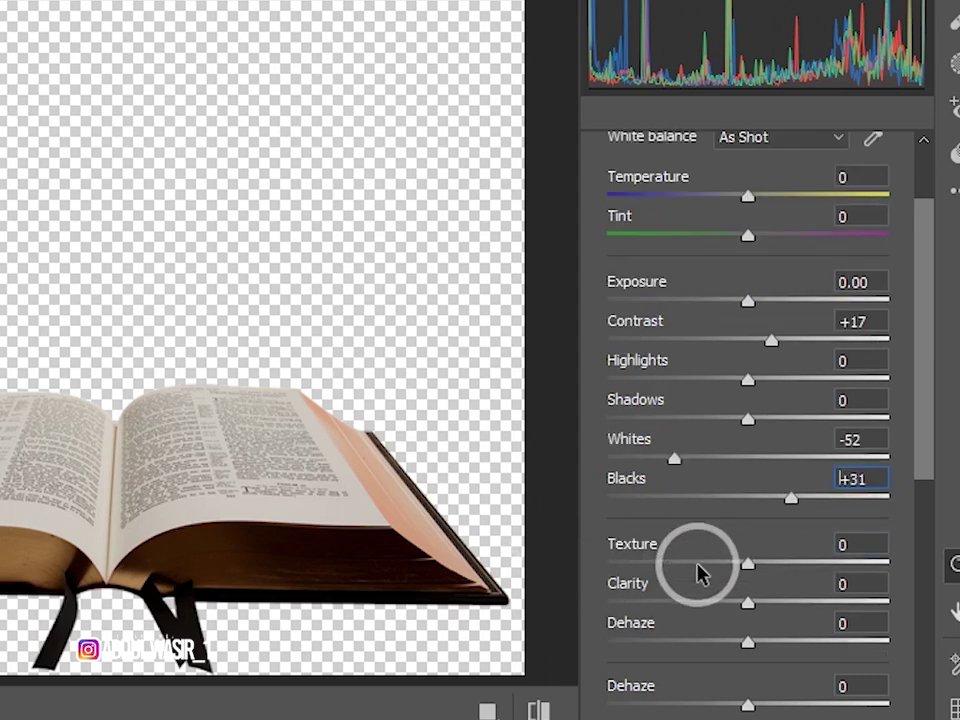
scroll(750, 530, down, 2)
click(701, 497)
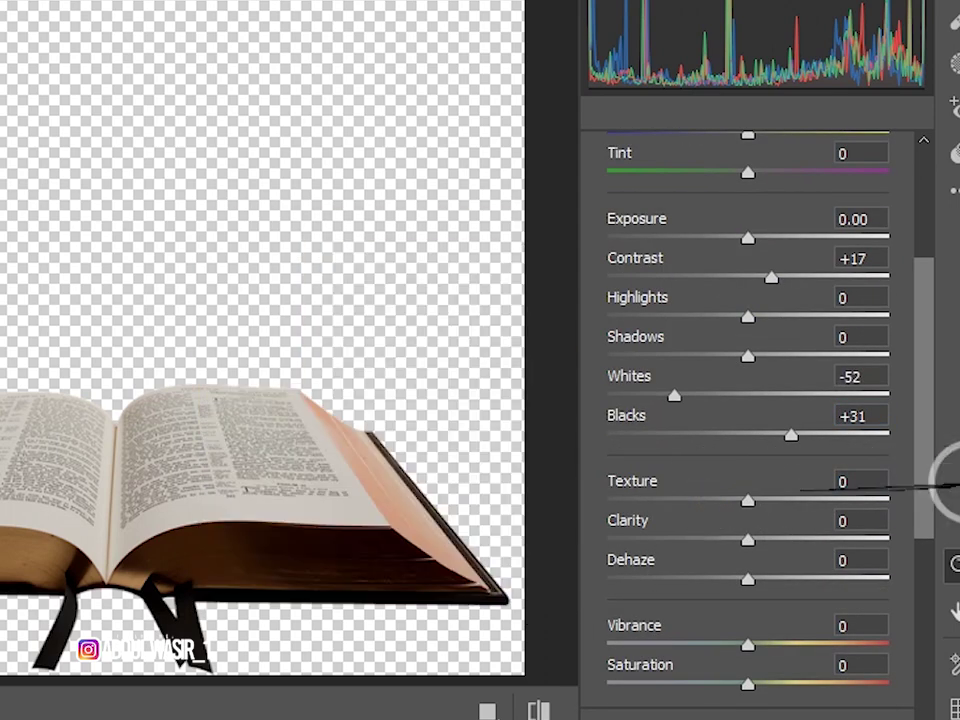
click(752, 493)
text(21)
click(822, 527)
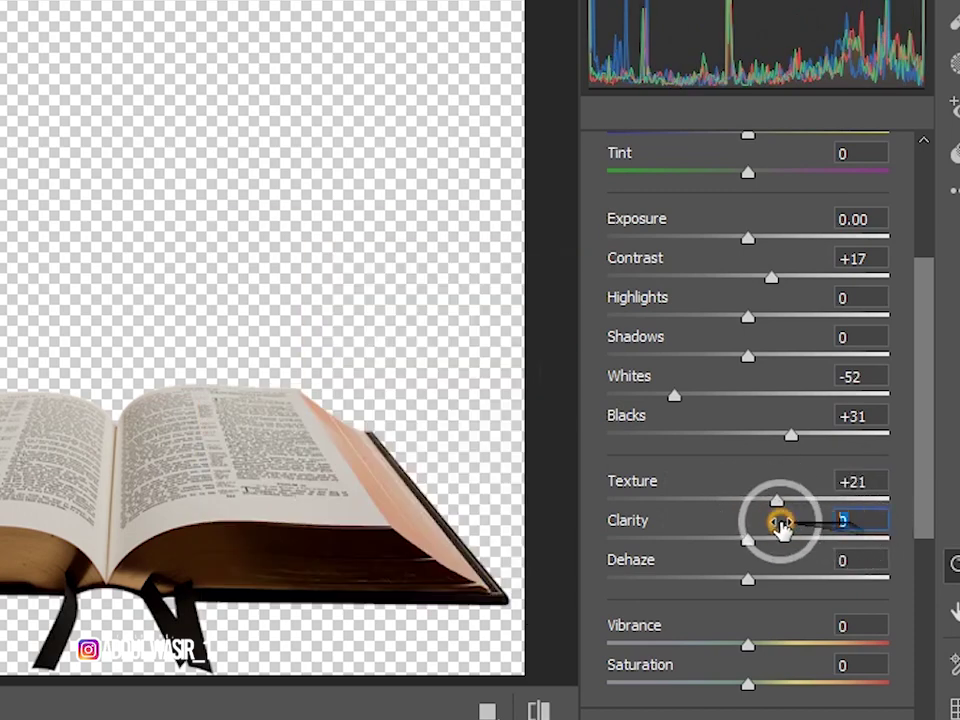
click(857, 561)
text(21)
key(Return)
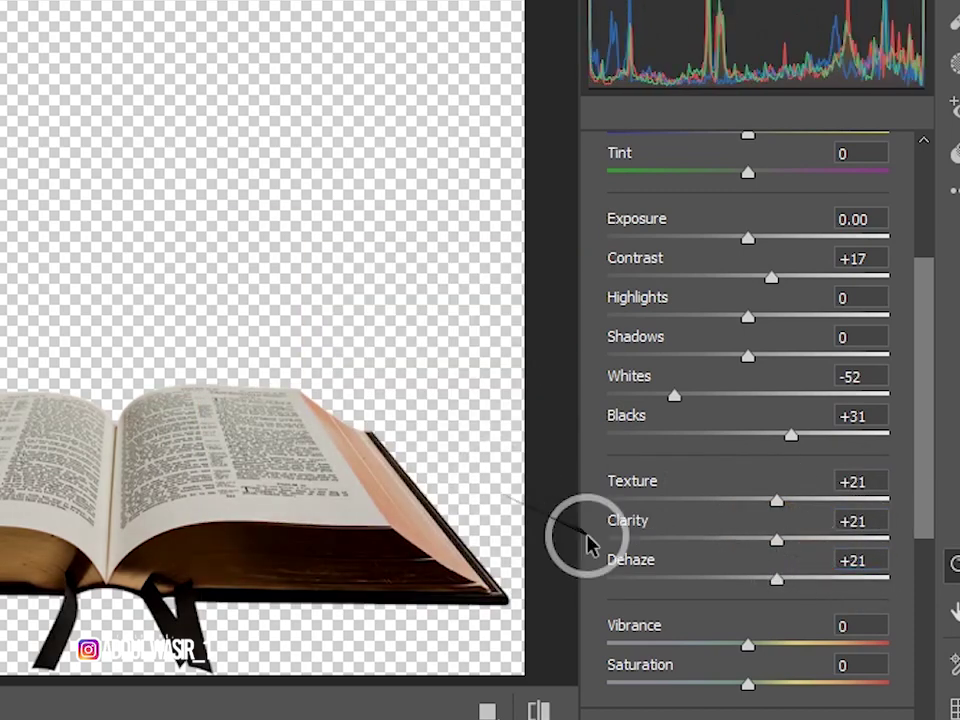
Raise Vibrance to +18 and collapse the Basic panel.
click(197, 561)
scroll(680, 630, down, 2)
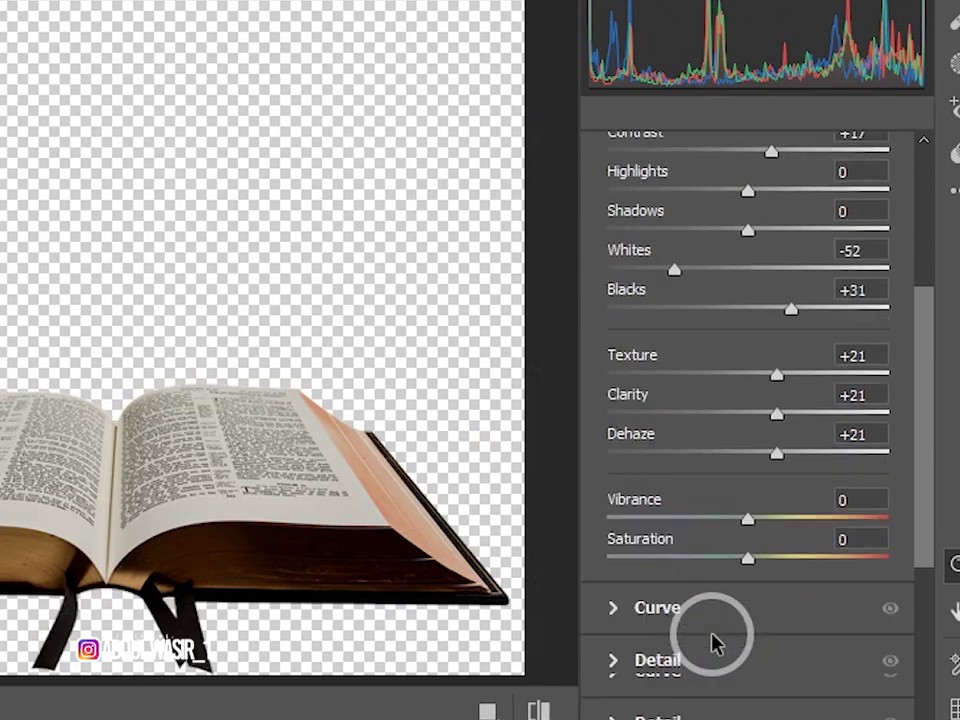
click(866, 499)
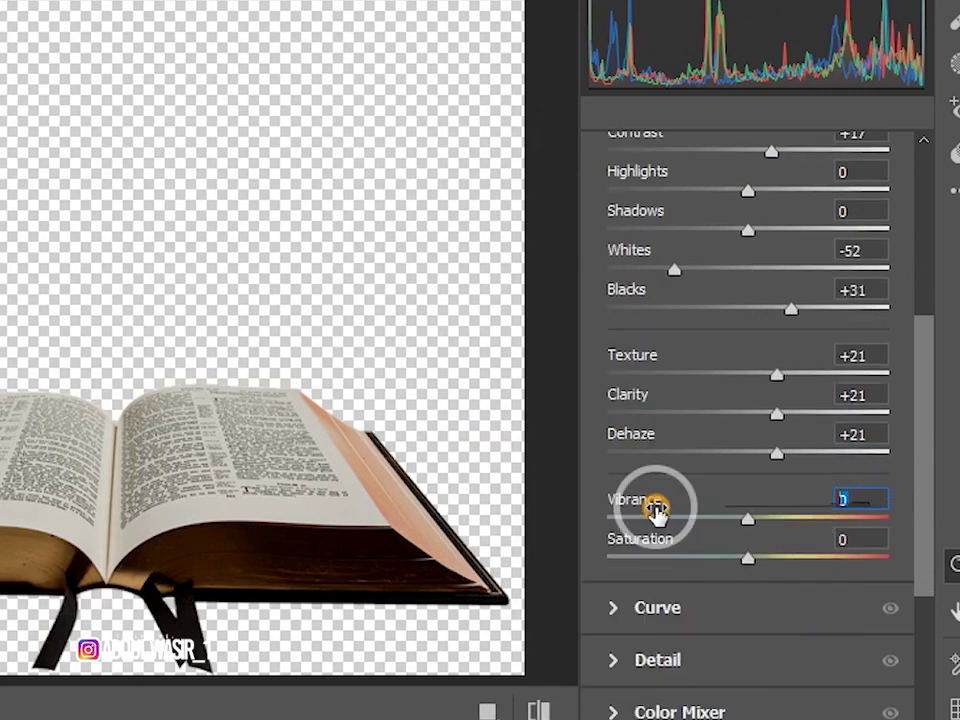
click(850, 518)
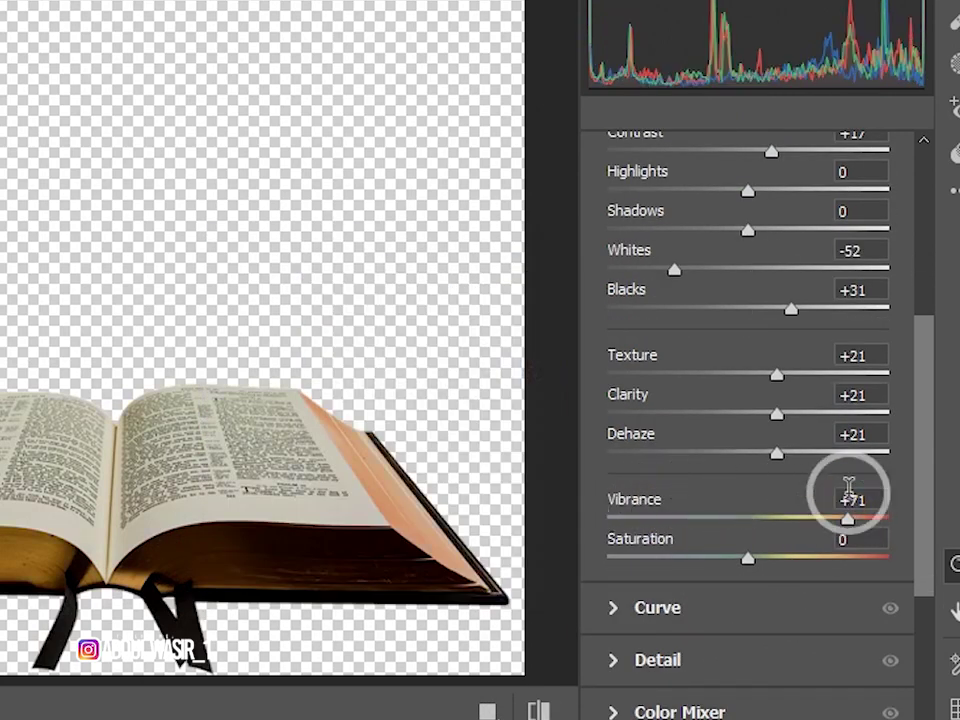
text(8)
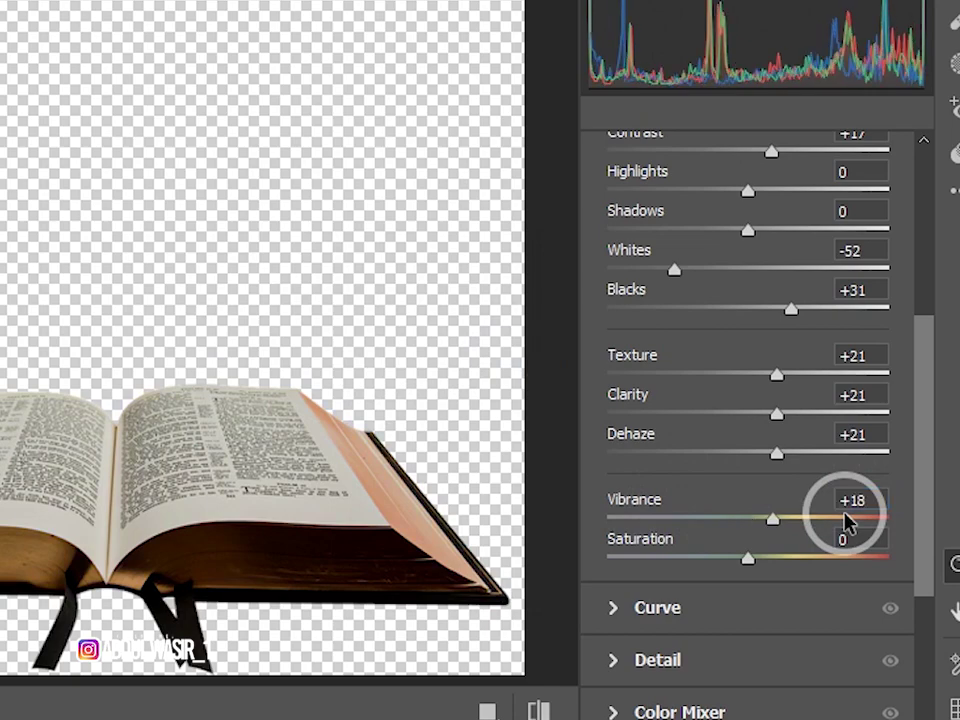
scroll(757, 528, up, 5)
click(630, 263)
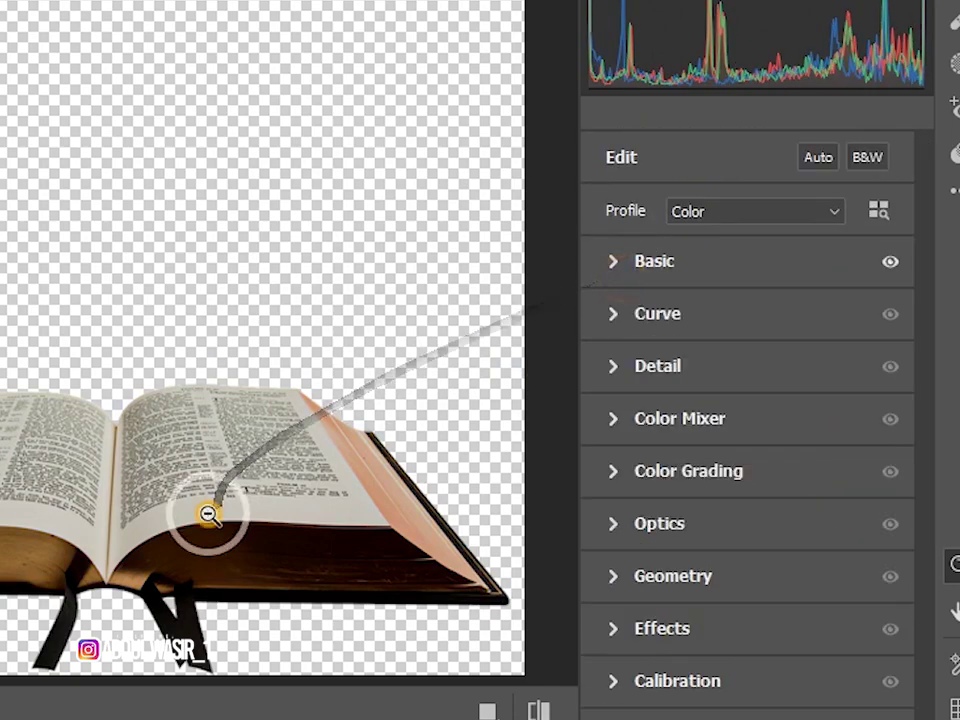
Apply the Camera Raw grading to the Bible.
key(Return)
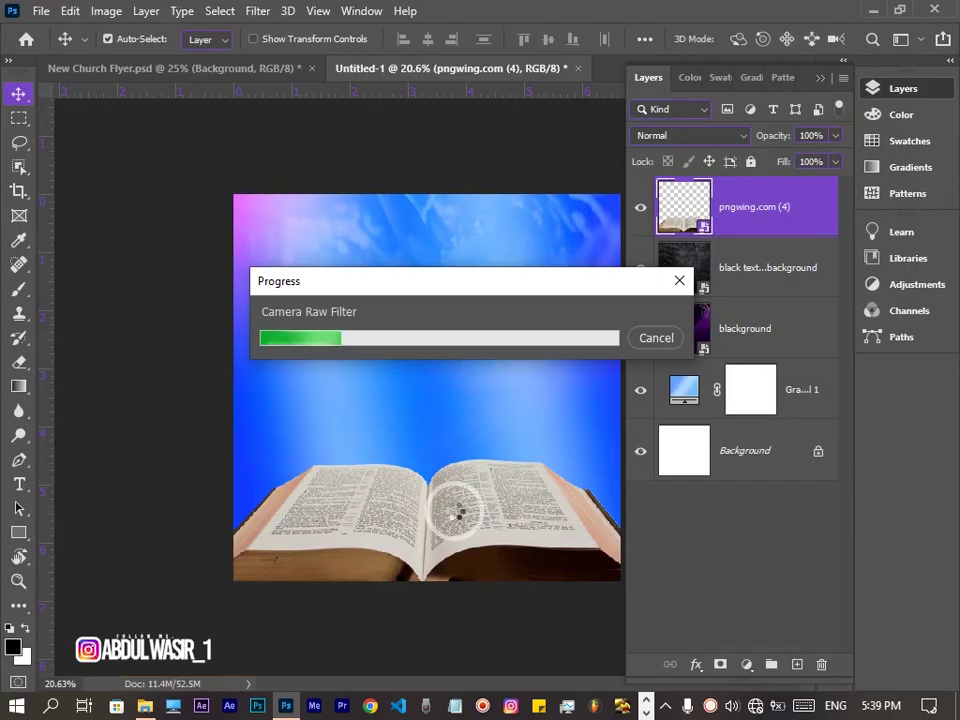
scroll(455, 517, up, 1)
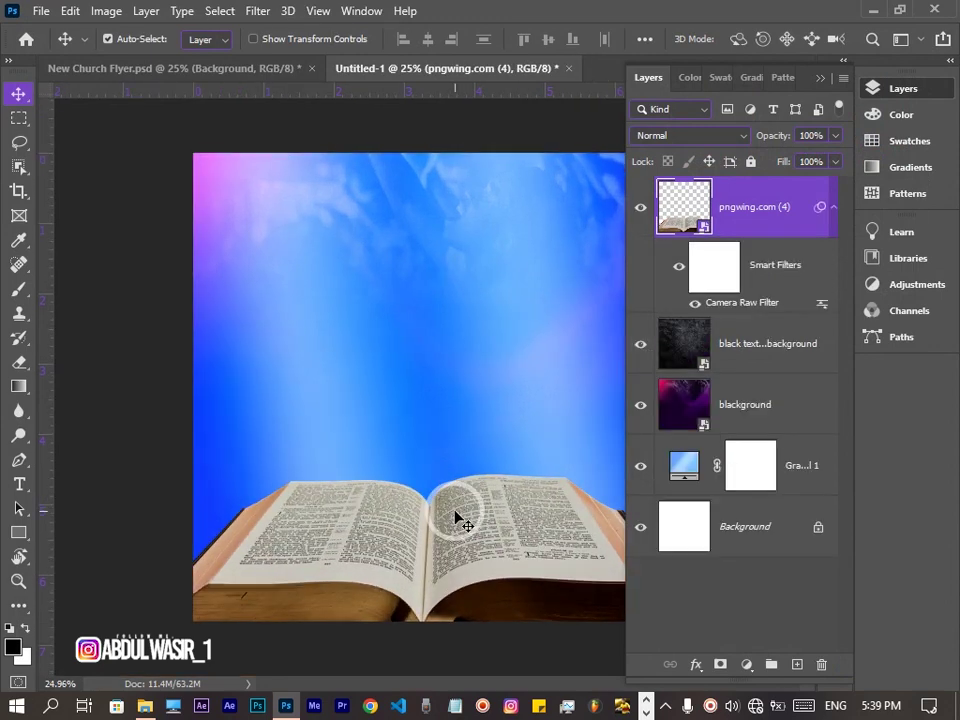
scroll(455, 517, down, 2)
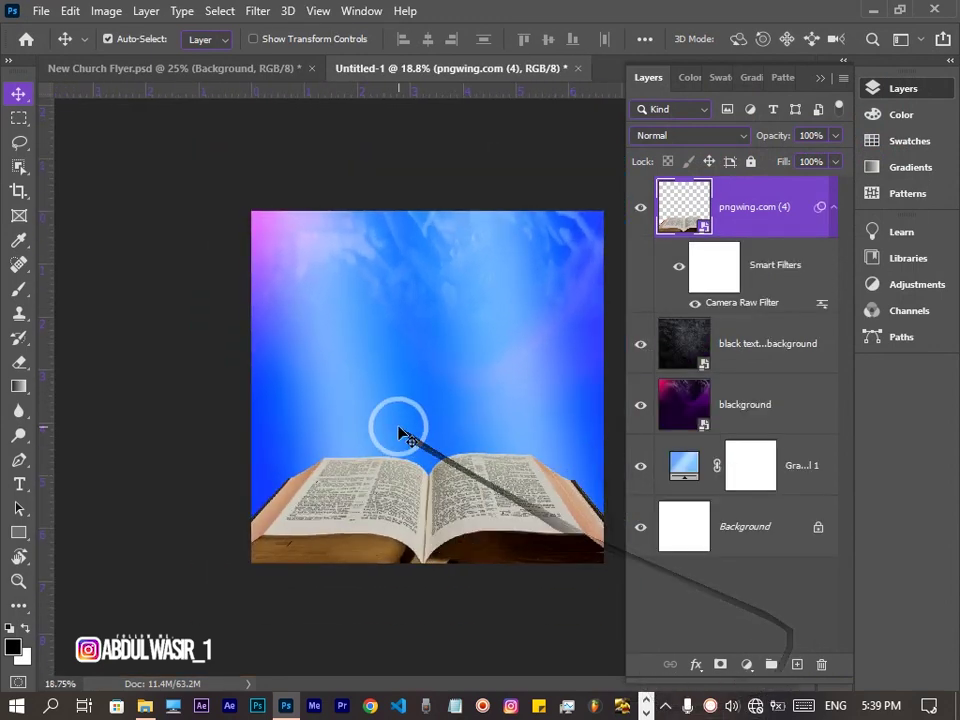
On a new Layer 1, paint black shading across the flyer's bottom with a 2900 brush.
click(797, 664)
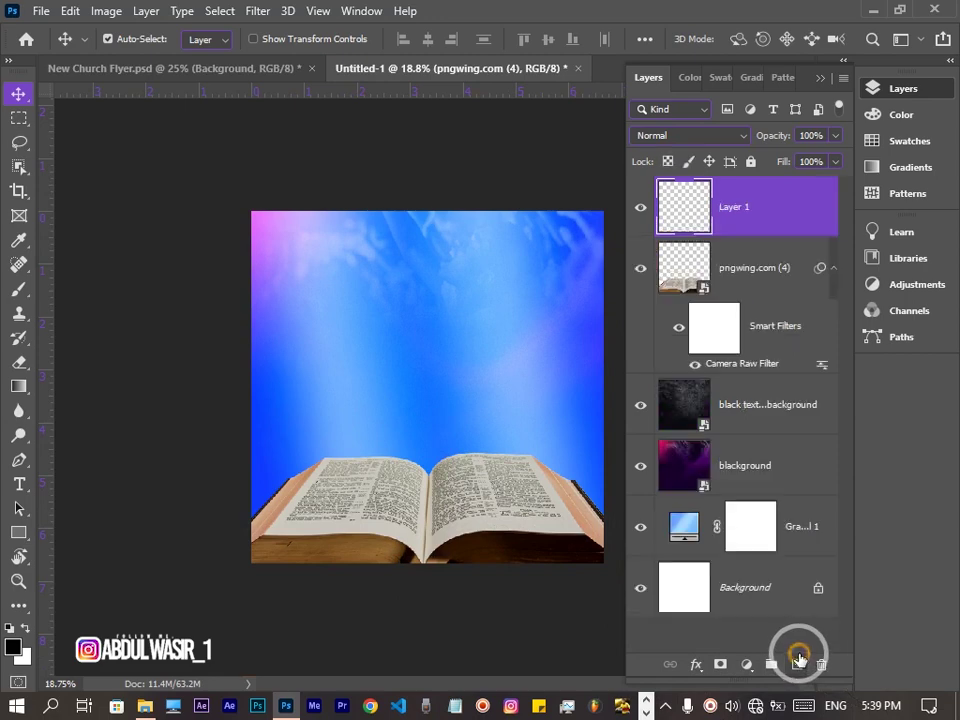
key(b)
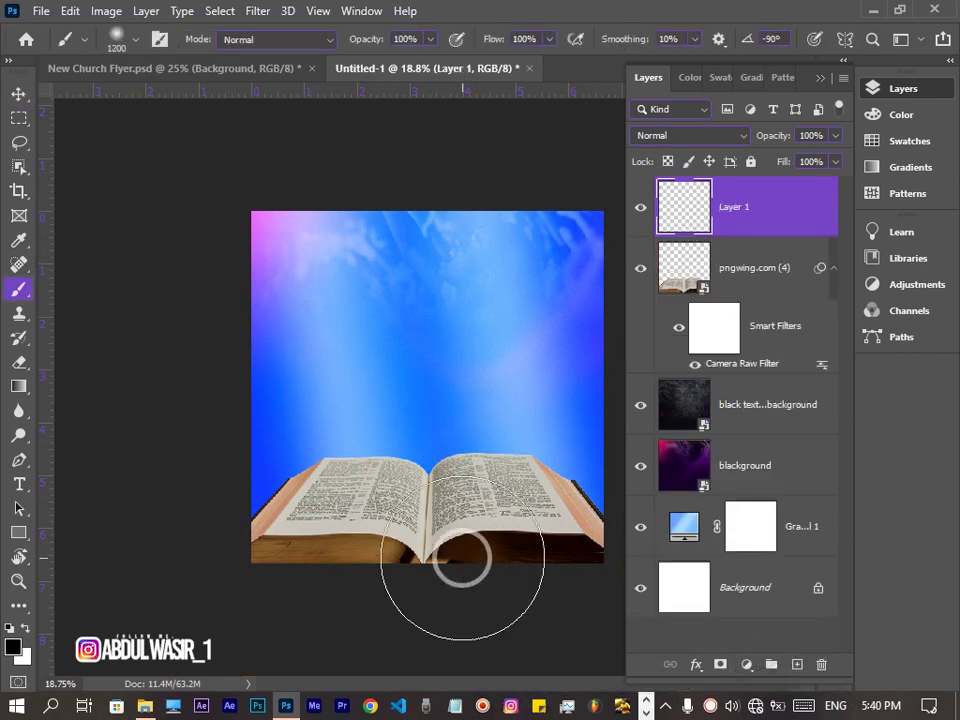
key(bracketright)
key(bracketright)
key(bracketright)
key(bracketright)
key(bracketright)
key(bracketright)
scroll(422, 559, down, 1)
scroll(422, 558, down, 1)
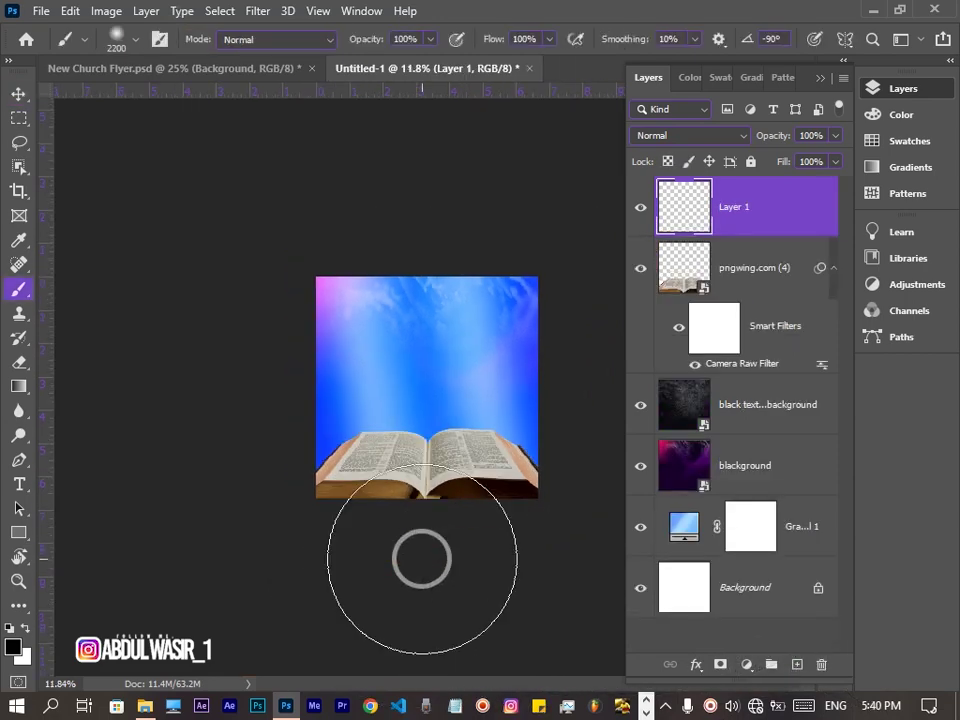
key(bracketright)
key(bracketright)
key(bracketright)
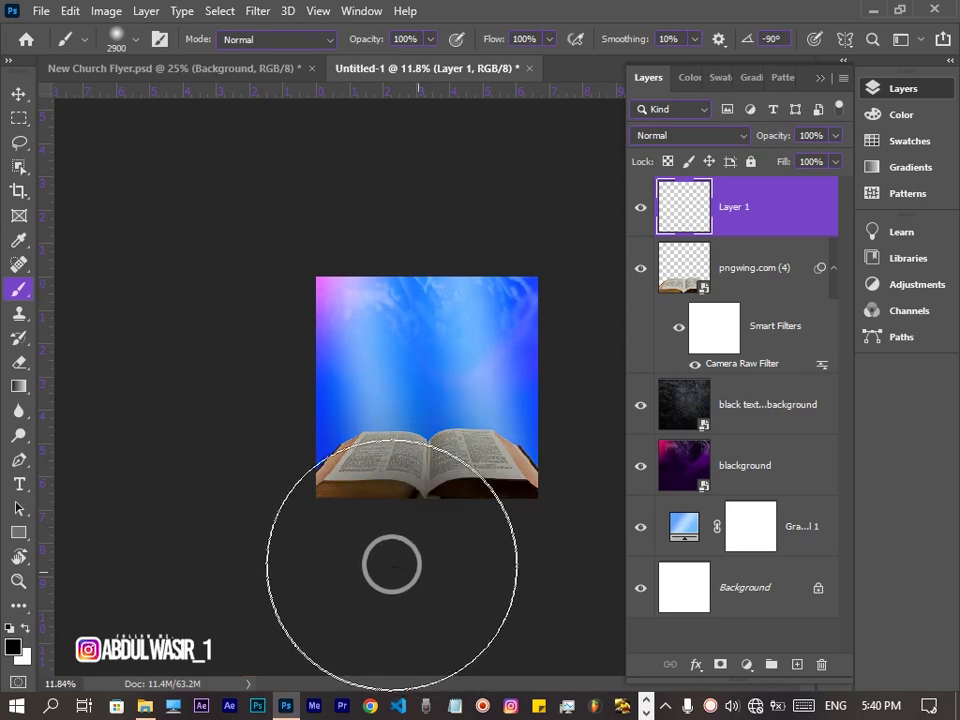
drag(407, 553, 443, 570)
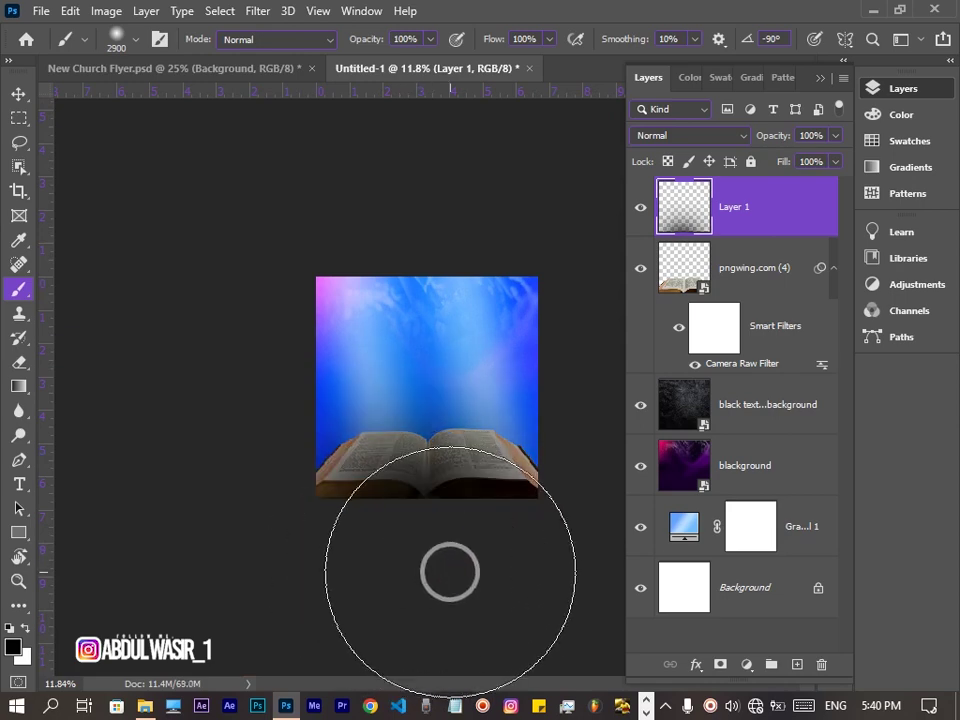
scroll(448, 572, up, 3)
scroll(439, 456, down, 2)
scroll(433, 456, down, 1)
key(v)
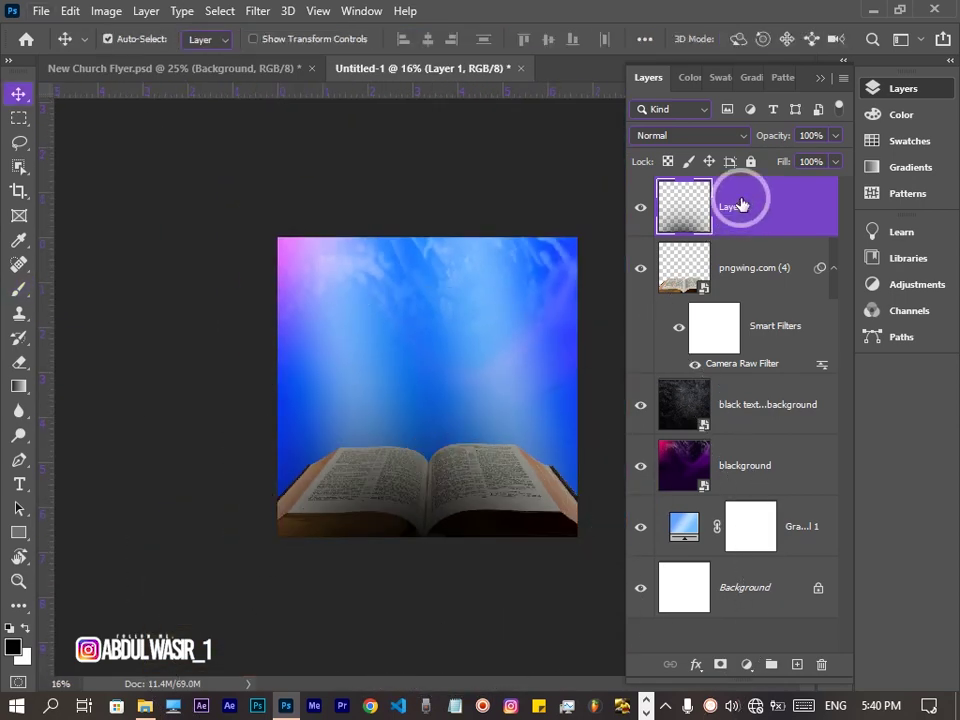
right_click(740, 202)
Give Layer 1 a Color Overlay in a deep blue sampled from the flyer.
click(578, 29)
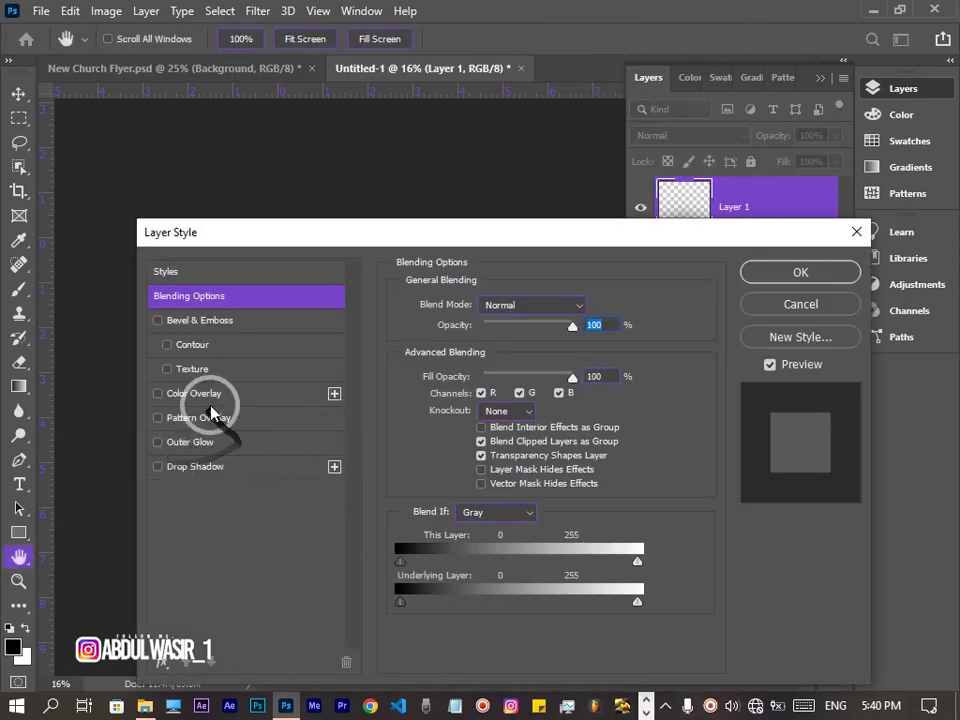
click(196, 393)
mouse_move(386, 241)
mouse_down()
mouse_move(237, 567)
mouse_move(237, 554)
mouse_up()
click(439, 617)
click(558, 383)
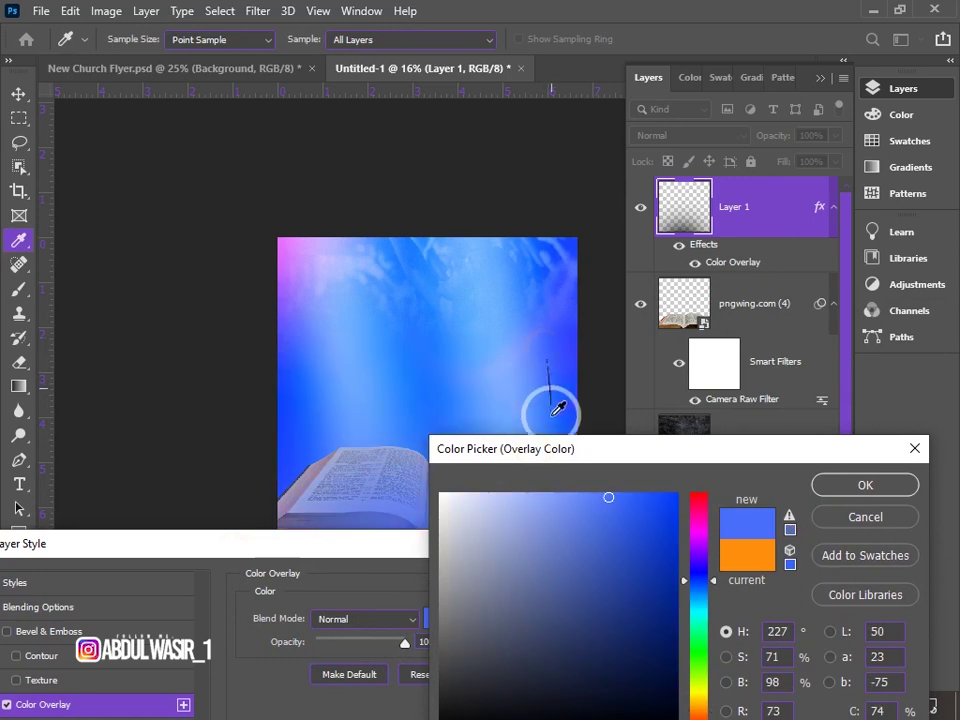
click(300, 447)
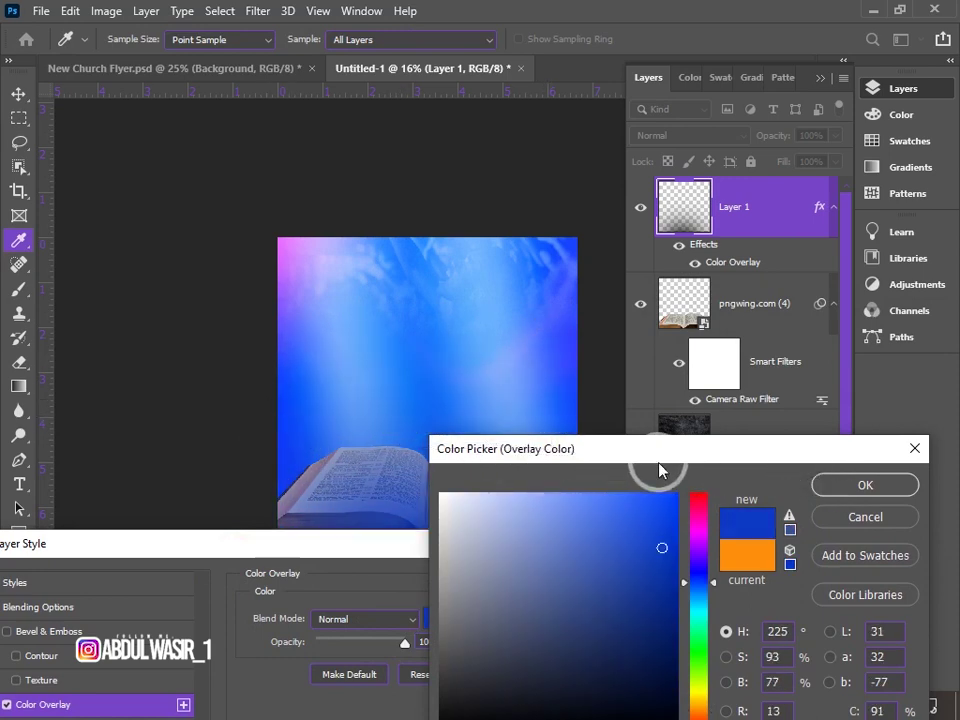
click(306, 399)
click(294, 424)
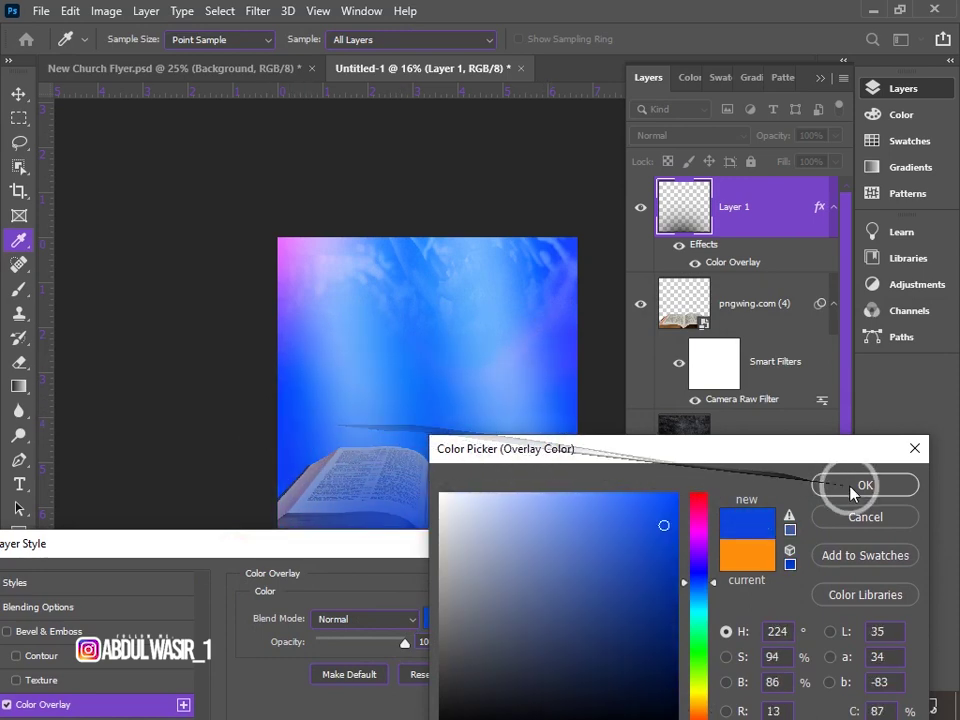
click(842, 484)
drag(555, 545, 555, 585)
click(630, 621)
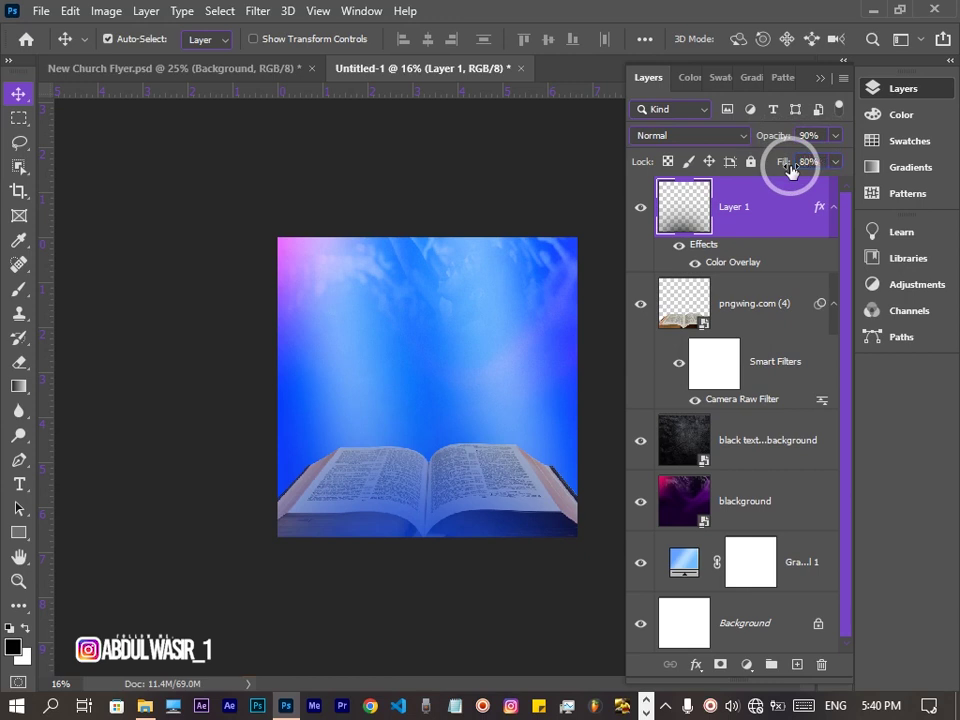
Collapse the Layers panel and zoom to review the blue-tinted bottom.
click(897, 103)
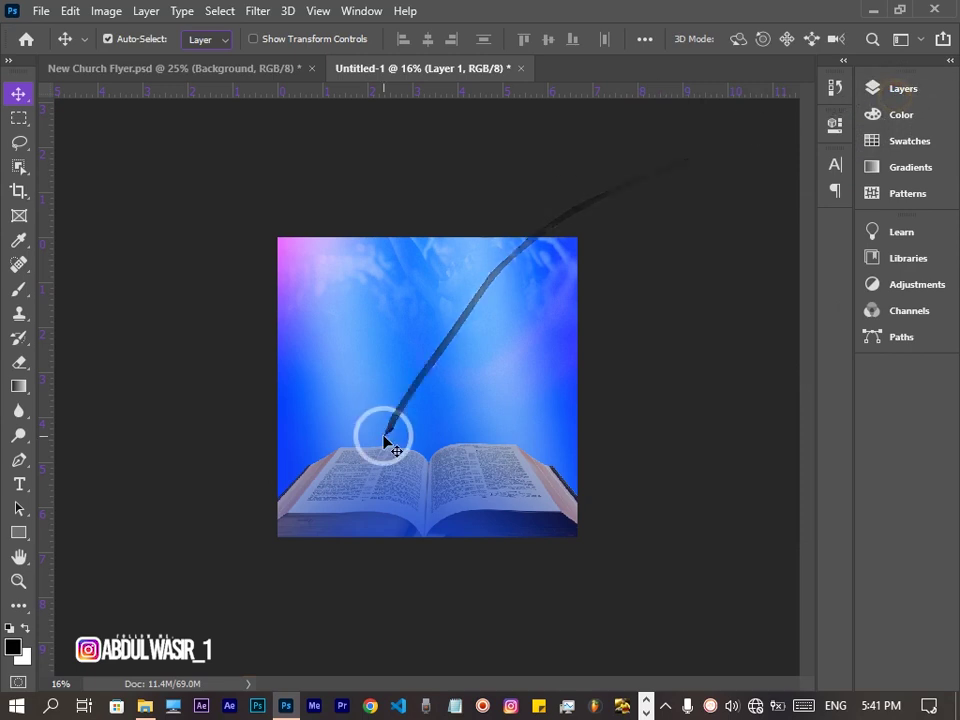
scroll(384, 442, down, 1)
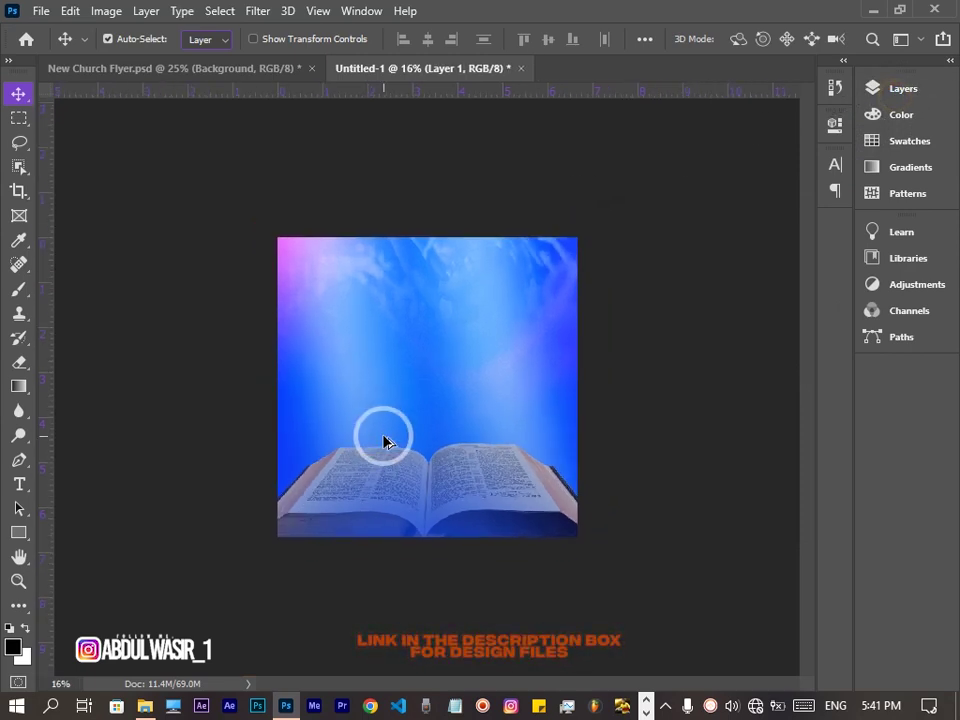
scroll(384, 442, up, 2)
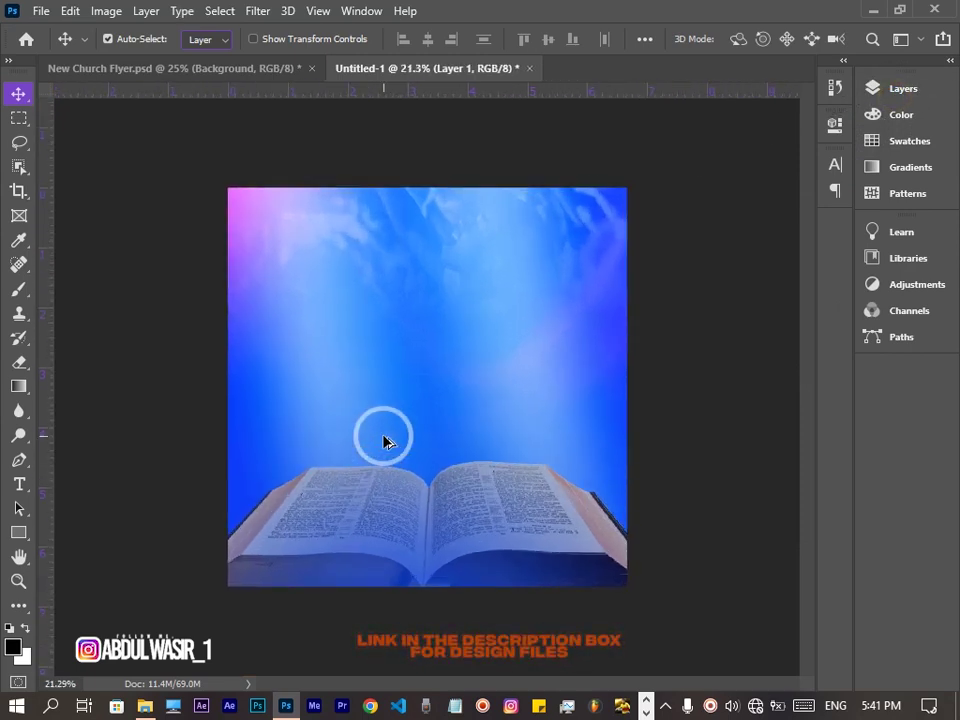
scroll(384, 442, down, 1)
scroll(384, 442, up, 1)
scroll(384, 442, up, 1)
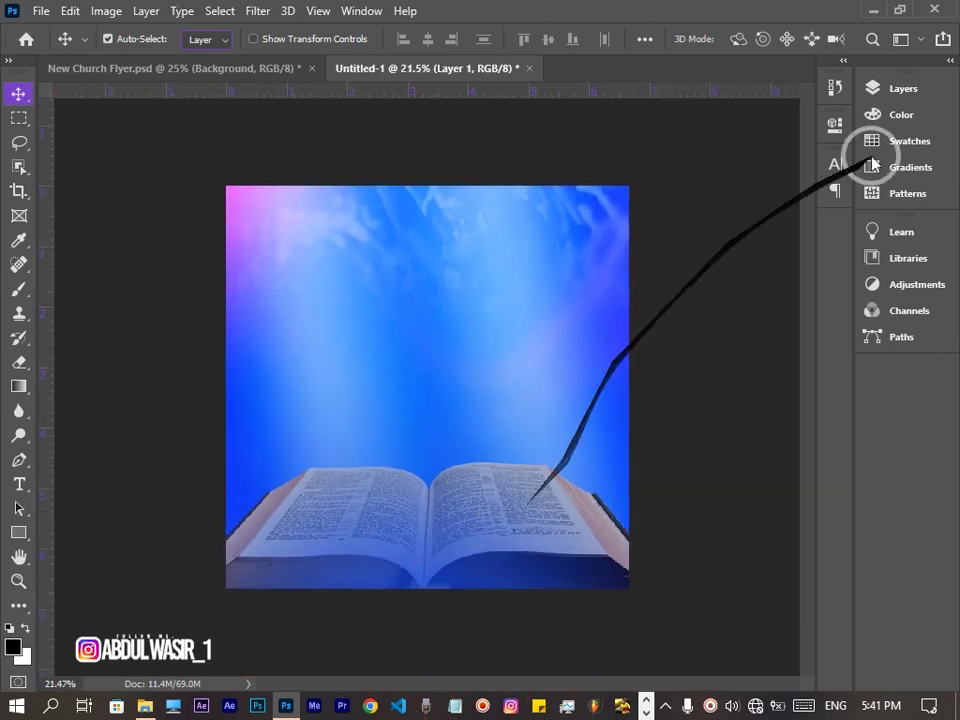
Place the crown of life logo from STOCK IMAGES > PNGs as an embedded image.
key(F7)
click(41, 10)
click(126, 383)
click(105, 355)
double_click(250, 236)
double_click(272, 214)
double_click(277, 195)
double_click(230, 175)
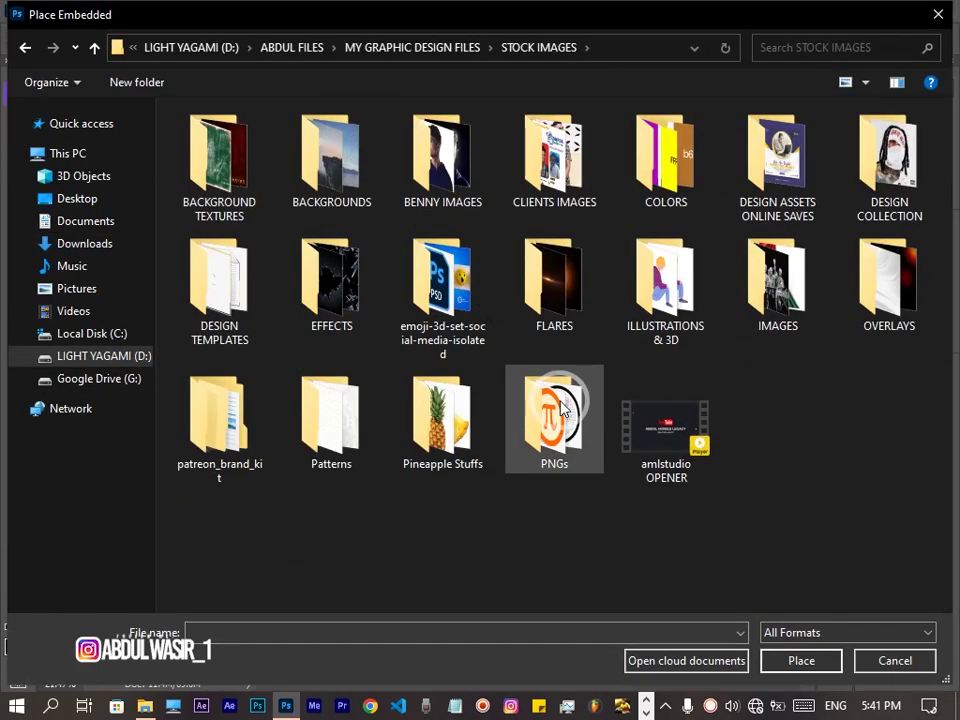
double_click(560, 410)
scroll(491, 369, down, 10)
scroll(491, 369, down, 10)
scroll(491, 369, down, 10)
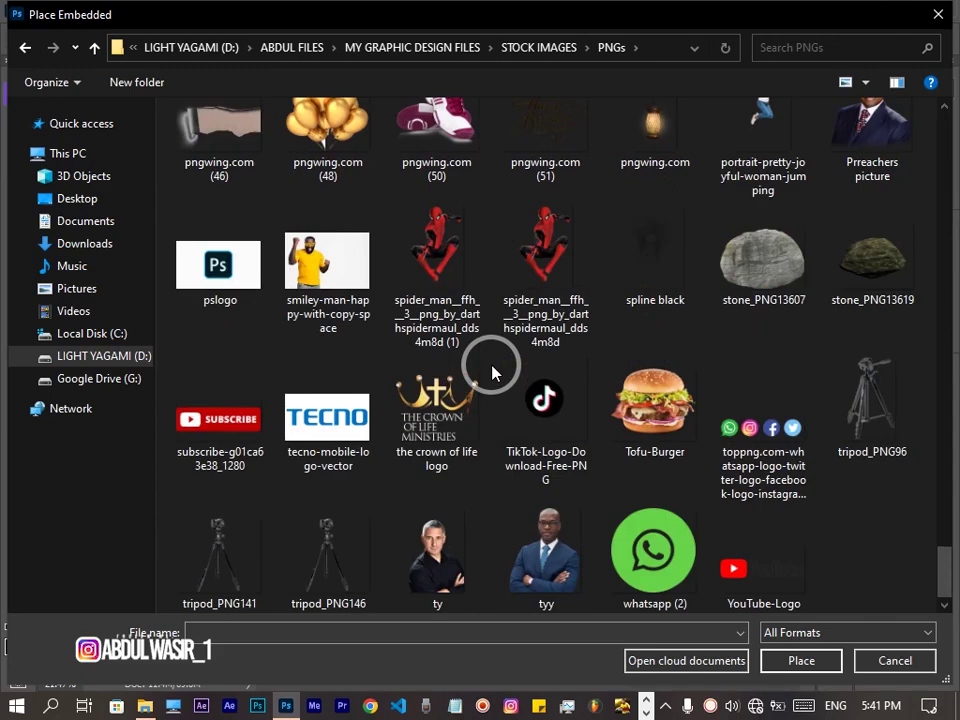
double_click(436, 410)
Scale the logo down into the flyer's top-left corner and open its layer style options.
mouse_move(568, 499)
mouse_down()
mouse_move(275, 258)
mouse_move(317, 253)
mouse_up()
key(Return)
scroll(340, 330, down, 1)
scroll(349, 392, up, 1)
right_click(700, 206)
key(Escape)
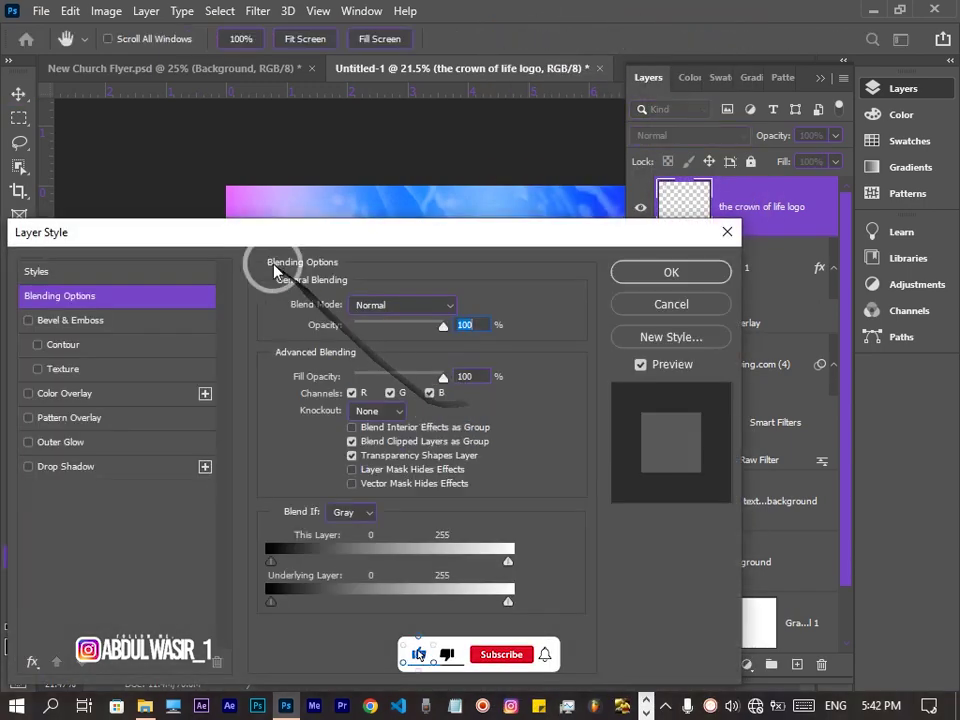
drag(344, 232, 643, 299)
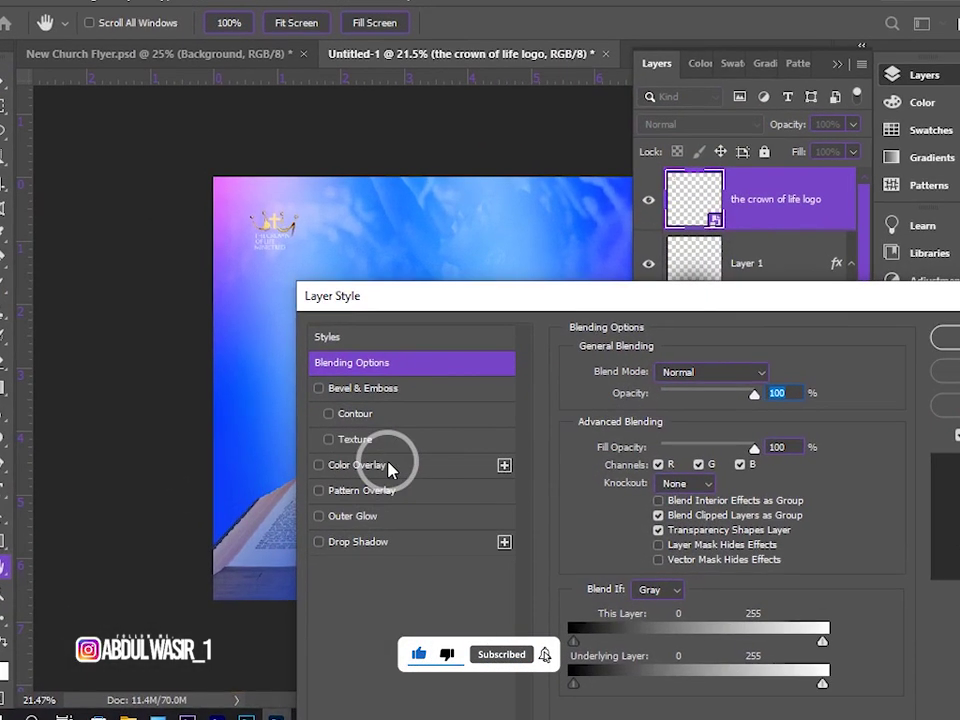
Give the crown logo a dark grey #282828 Color Overlay.
click(503, 494)
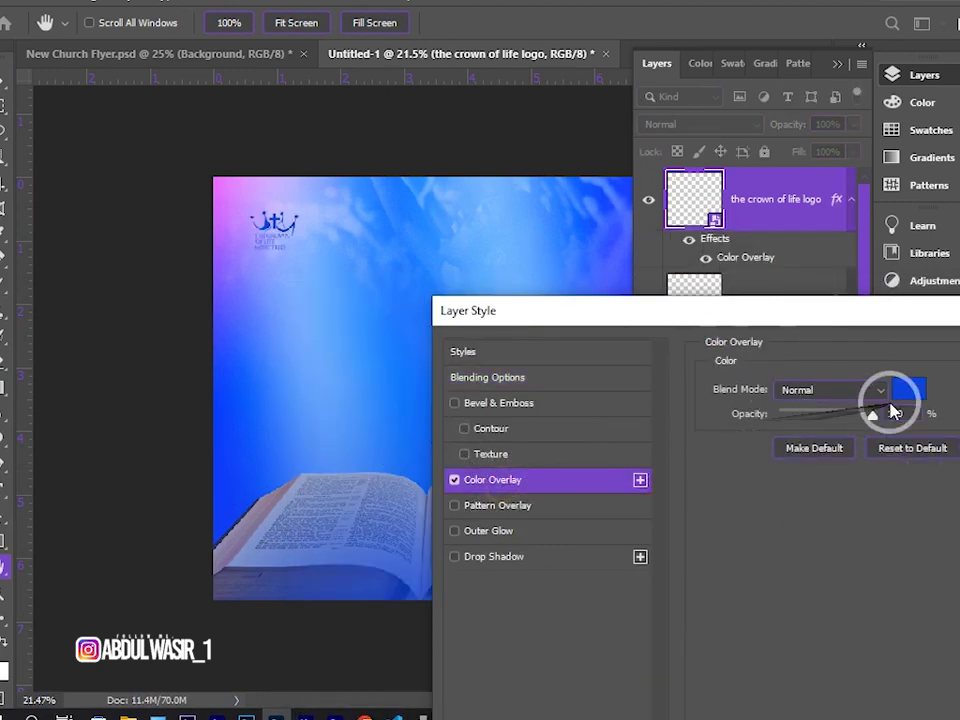
click(891, 386)
text(282828)
key(Return)
click(855, 366)
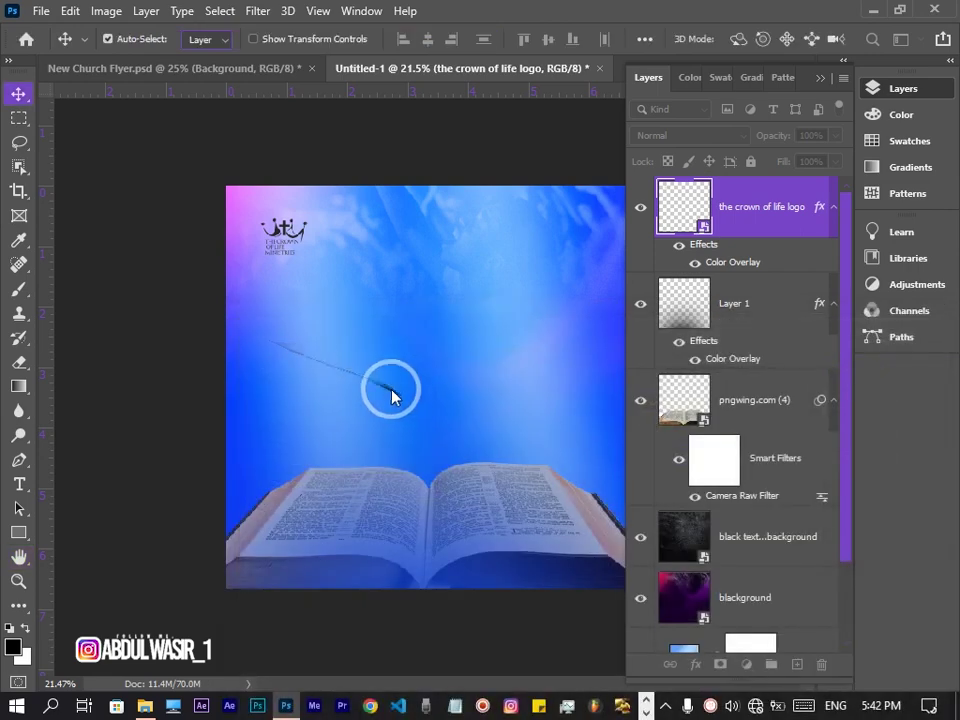
Undo stray view moves and add a new empty layer on top of the stack.
scroll(392, 390, up, 1)
scroll(382, 340, down, 1)
key(ctrl+z)
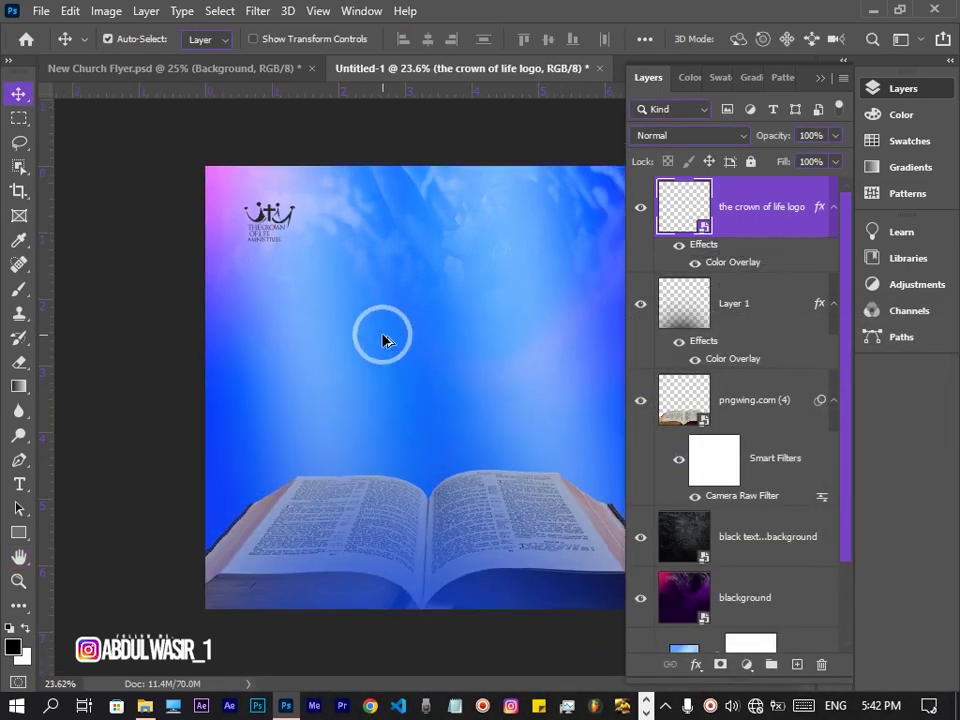
drag(408, 205, 328, 288)
scroll(328, 288, up, 1)
key(ctrl+z)
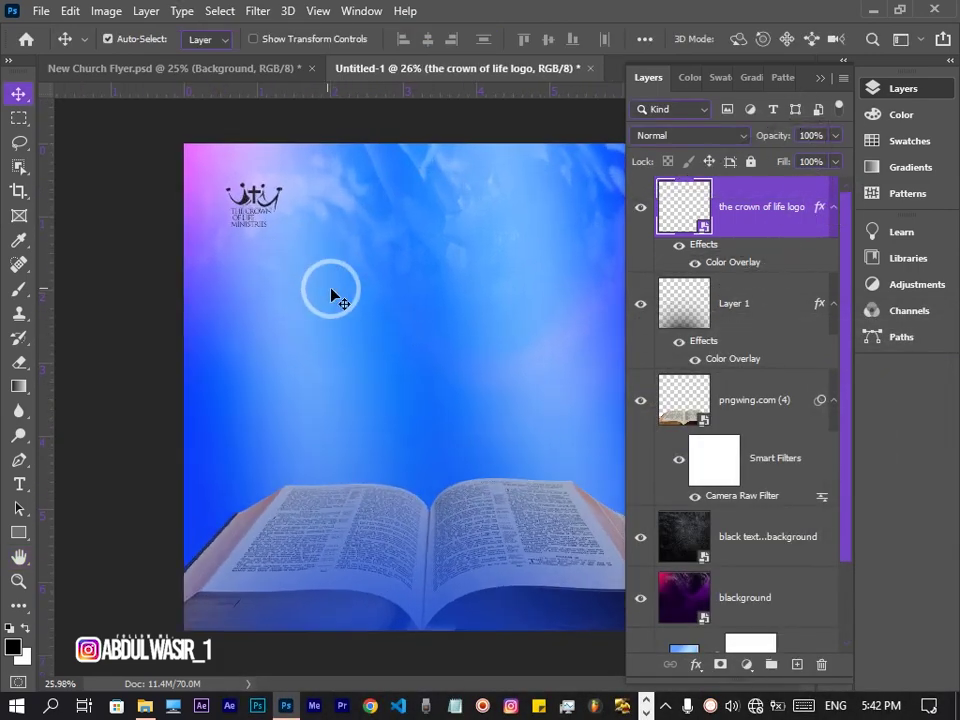
drag(300, 369, 514, 354)
key(ctrl+z)
click(797, 664)
Start the WORSHIP / HEAL headline near the top of the flyer in Transcend Semibold.
drag(625, 515, 363, 258)
key(ctrl+z)
key(t)
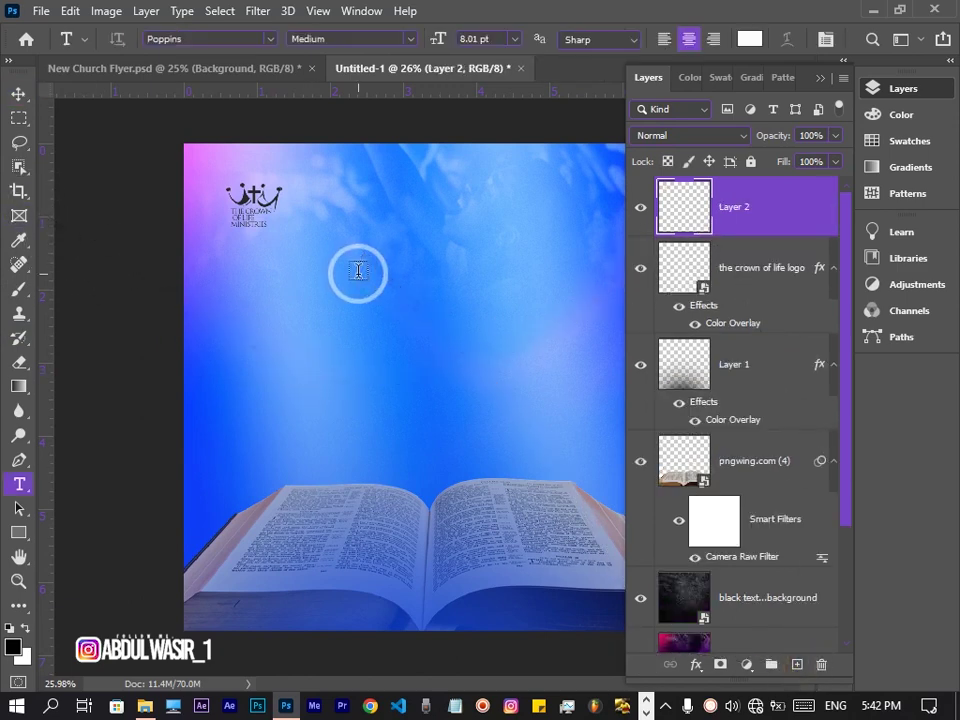
click(363, 284)
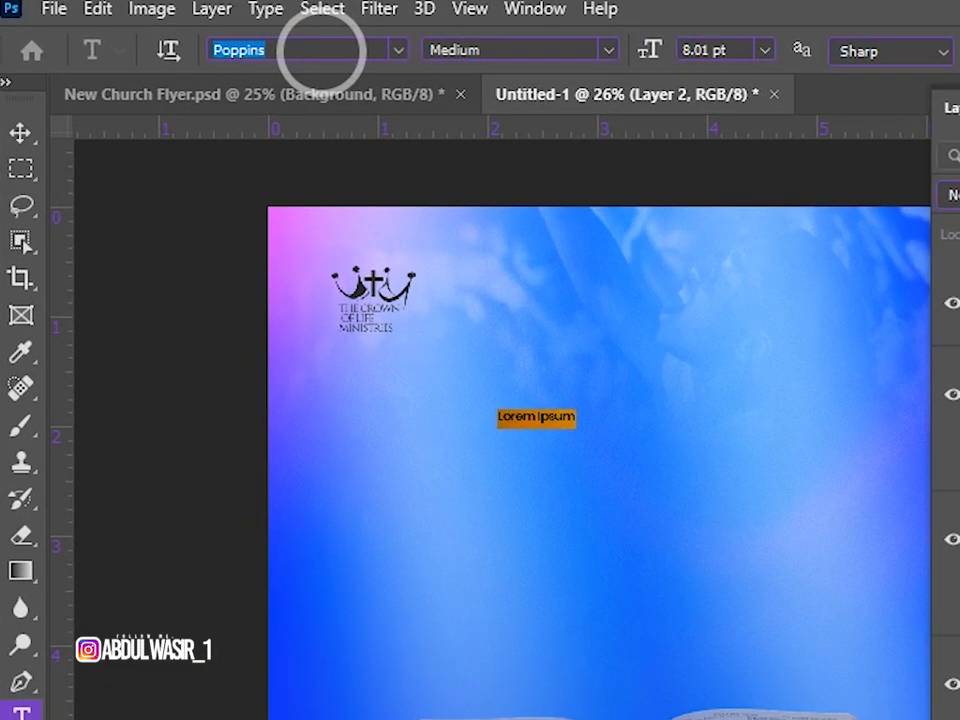
text(Transcend)
text(WORSHIP)
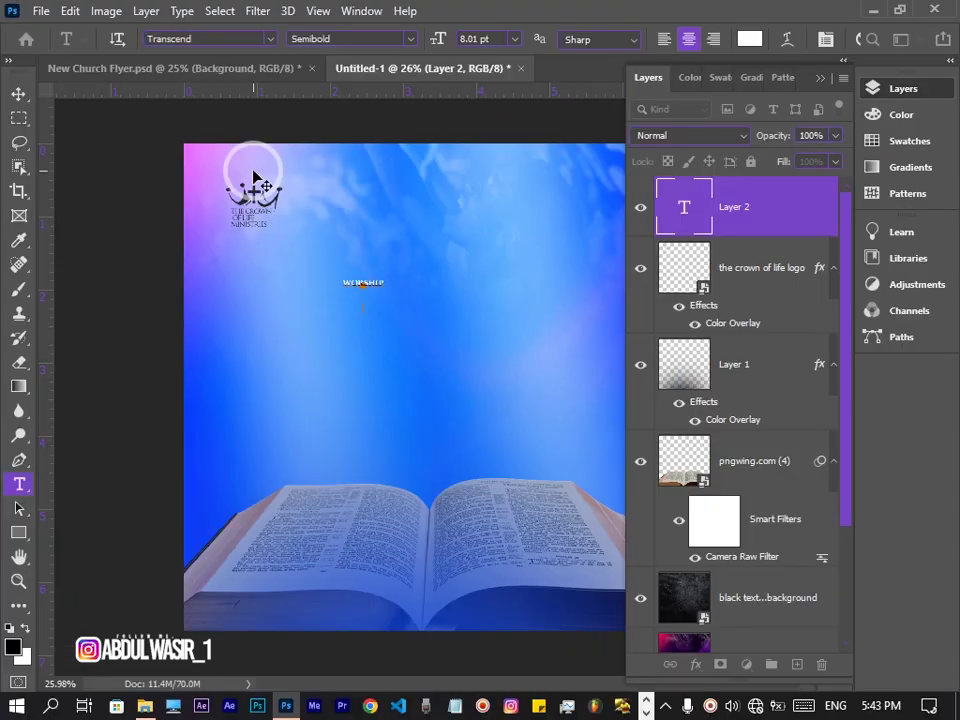
Set the headline size to 59.19 pt and select its tracking value in the Character panel.
click(488, 38)
text(59.19)
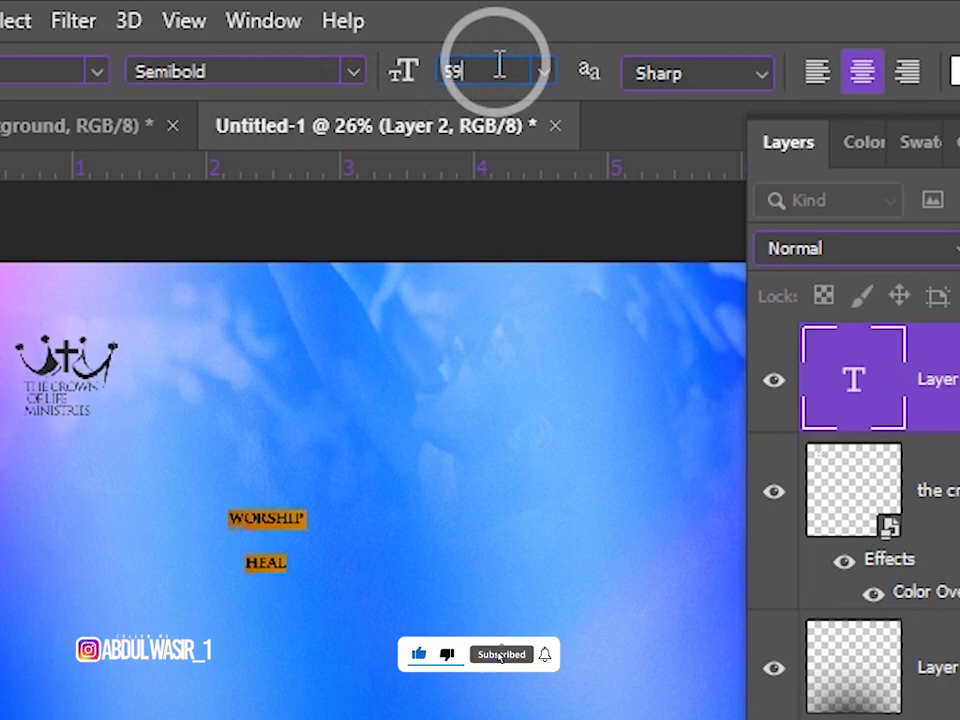
key(Return)
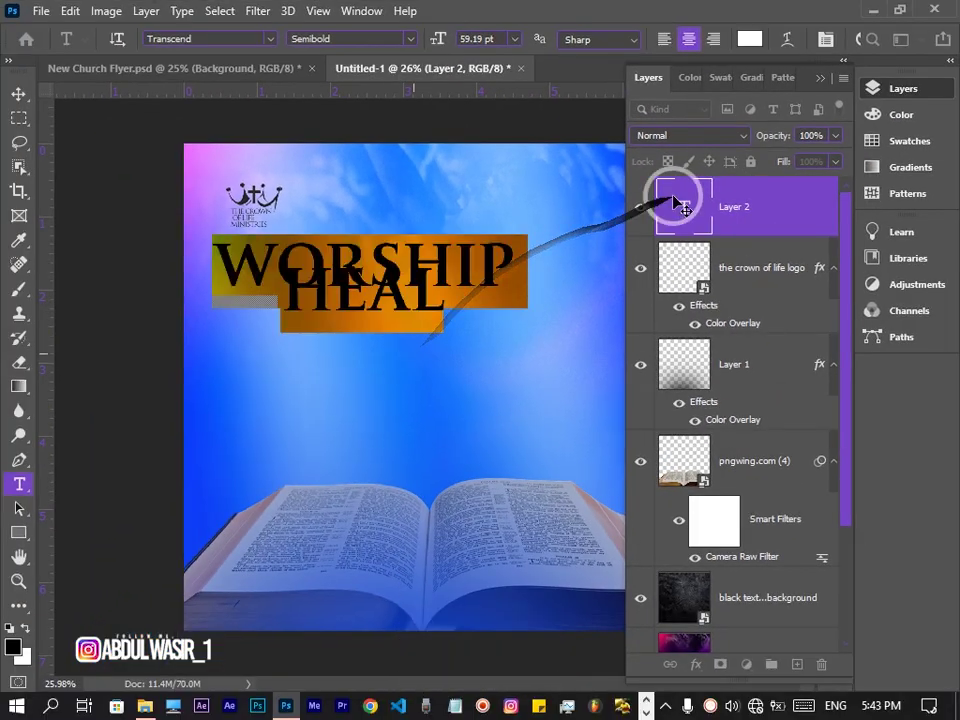
click(815, 42)
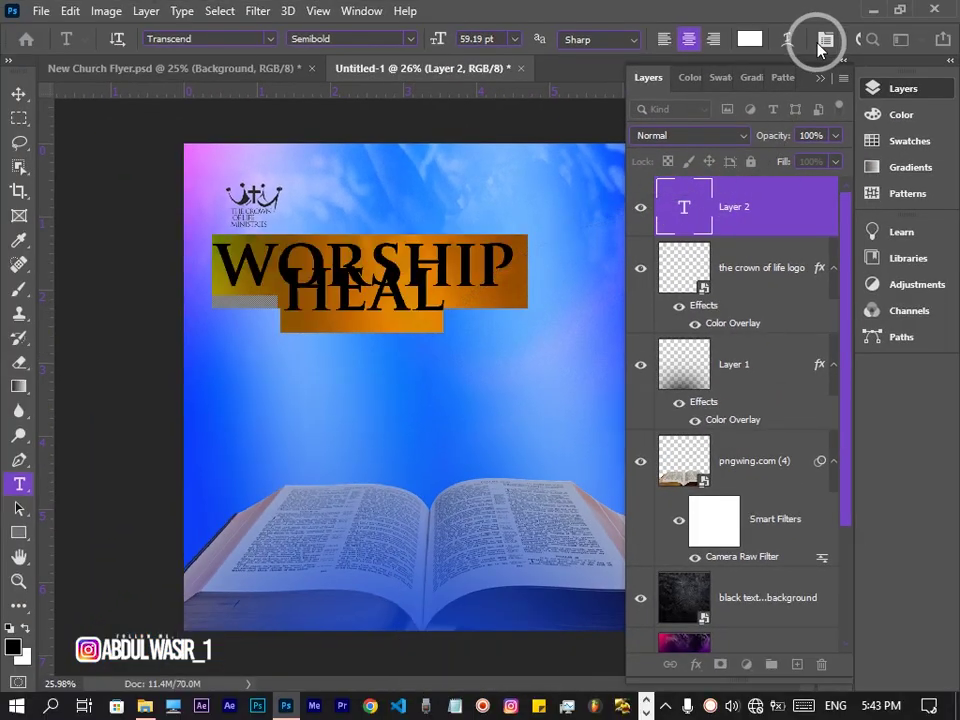
click(804, 230)
click(756, 253)
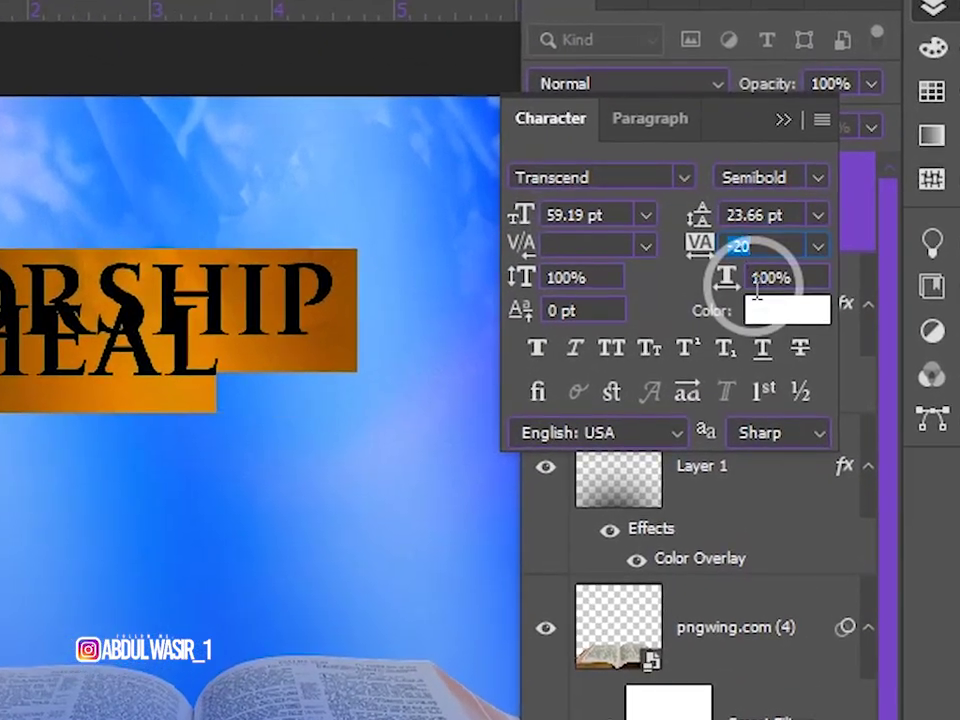
Give the headline -100 tracking, 44.24 pt leading and Faux Bold.
text(-100)
click(757, 289)
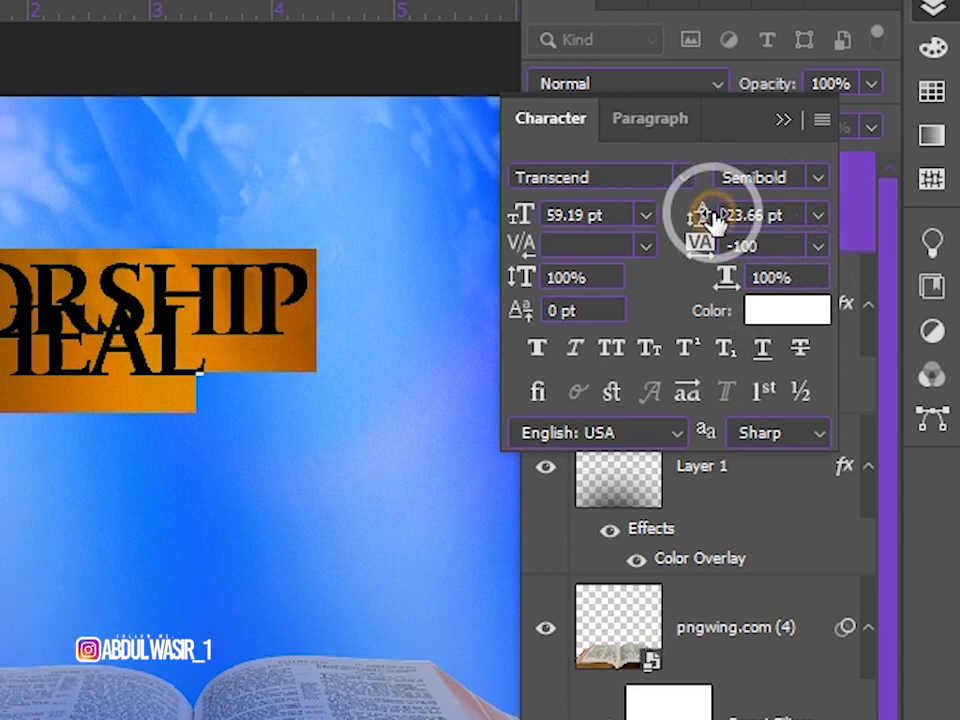
click(748, 215)
text(44)
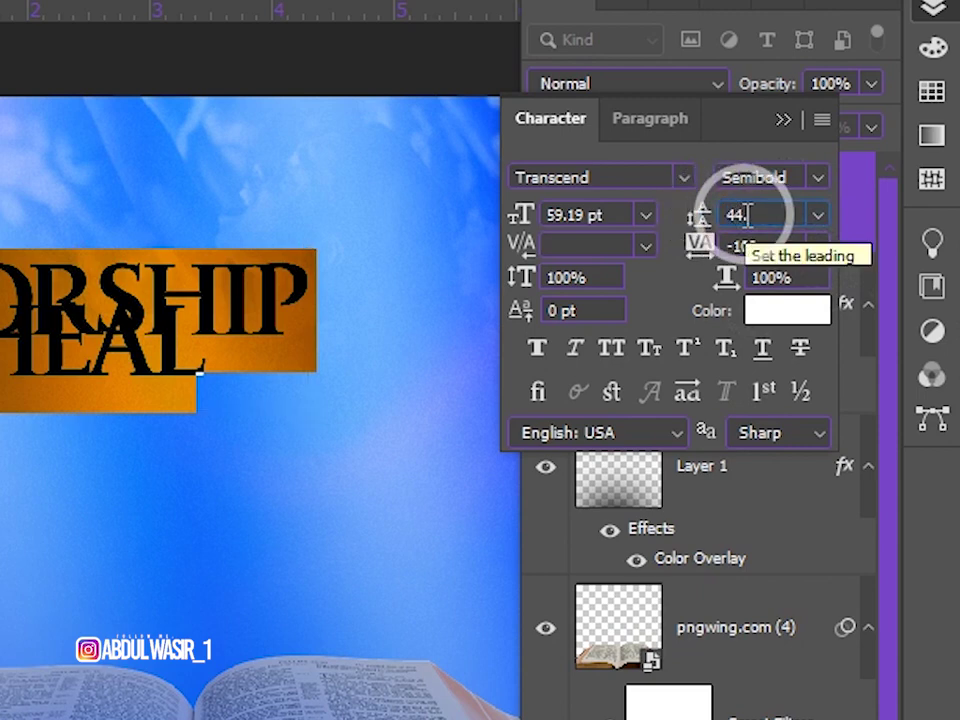
text(24)
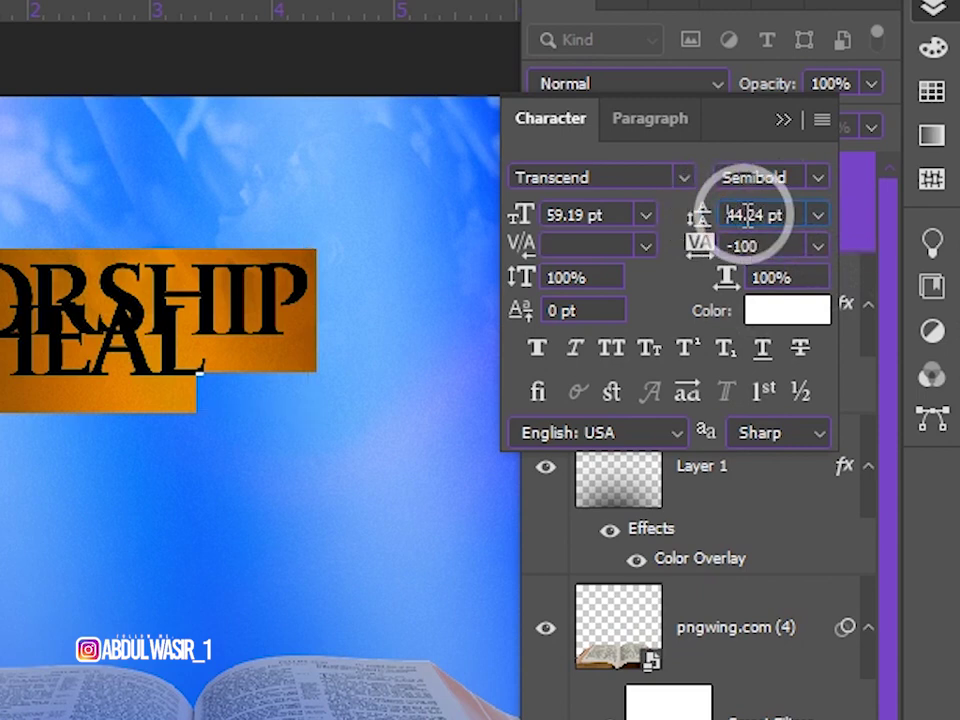
key(Return)
click(538, 350)
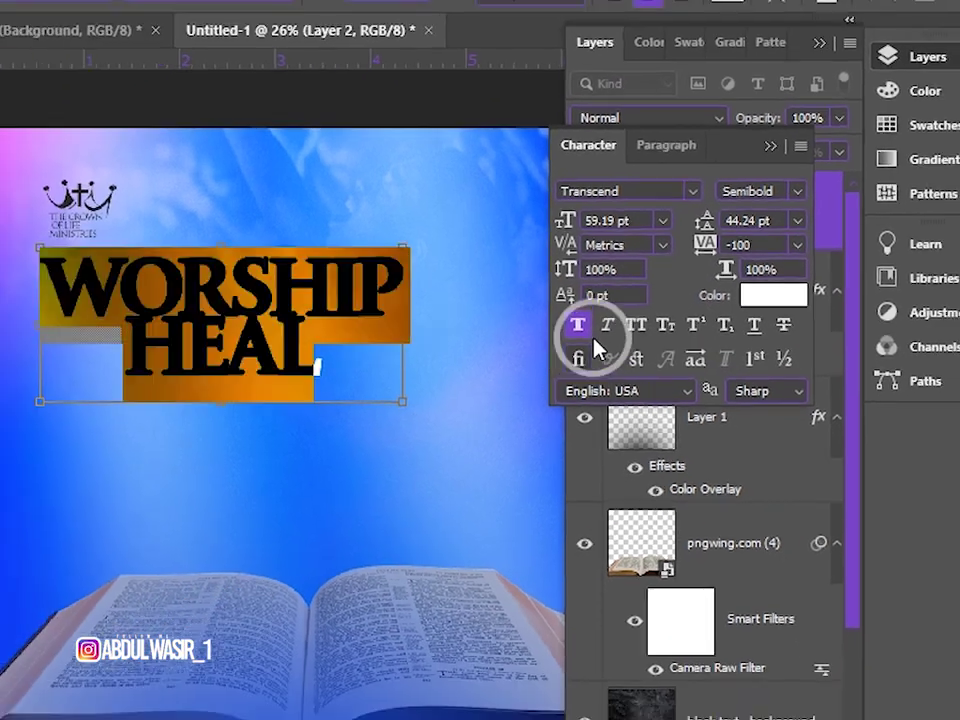
Move the headline toward the centre, colour it dark grey, and add an empty layer above.
click(468, 270)
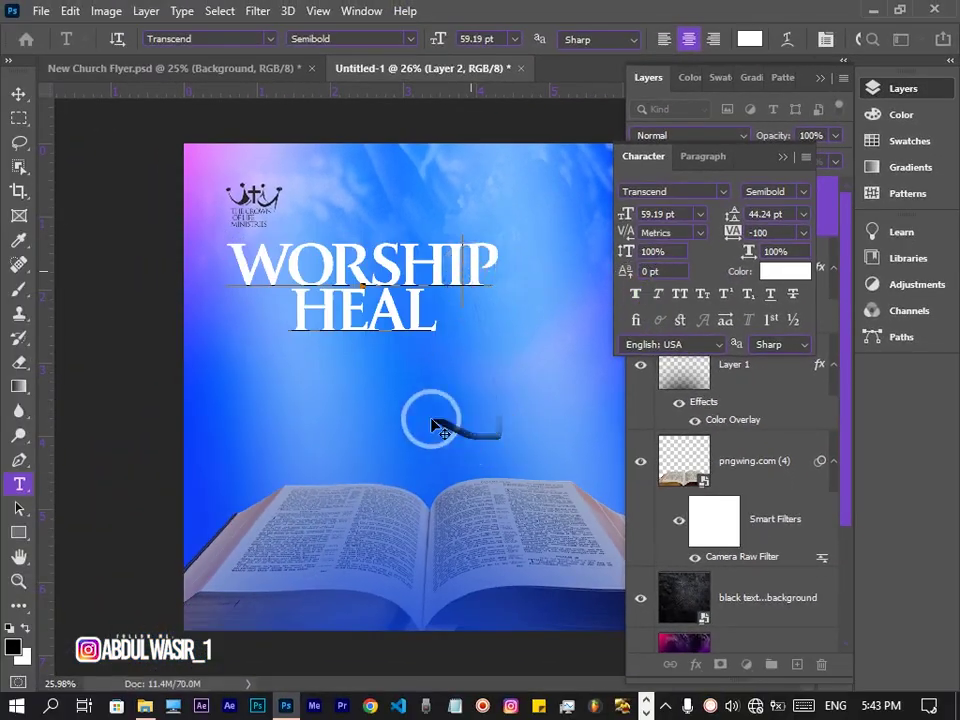
drag(396, 407, 462, 430)
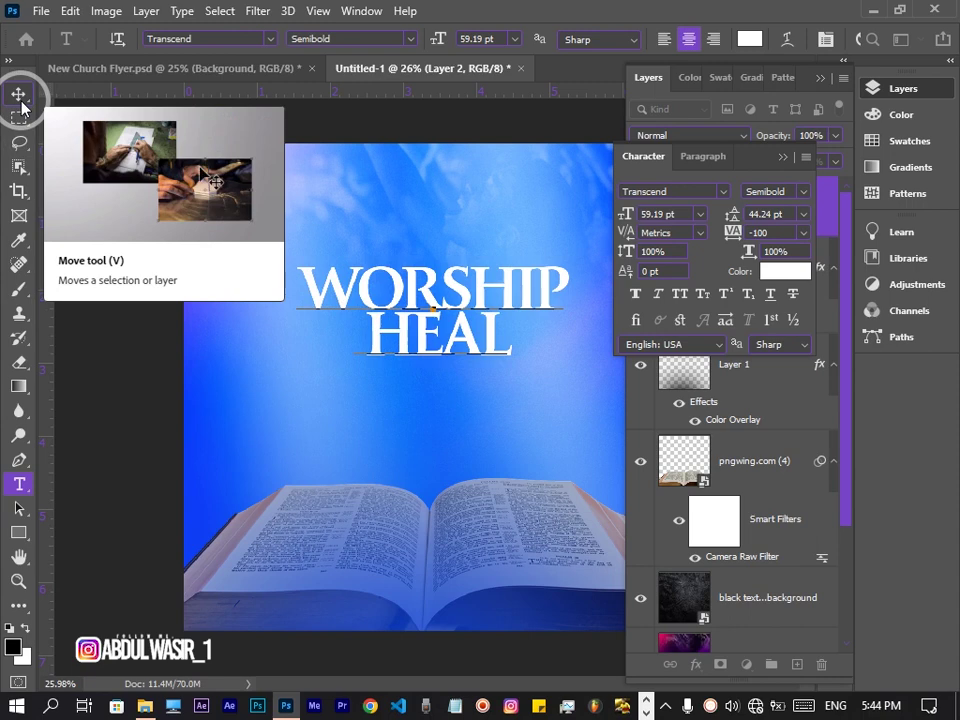
click(752, 39)
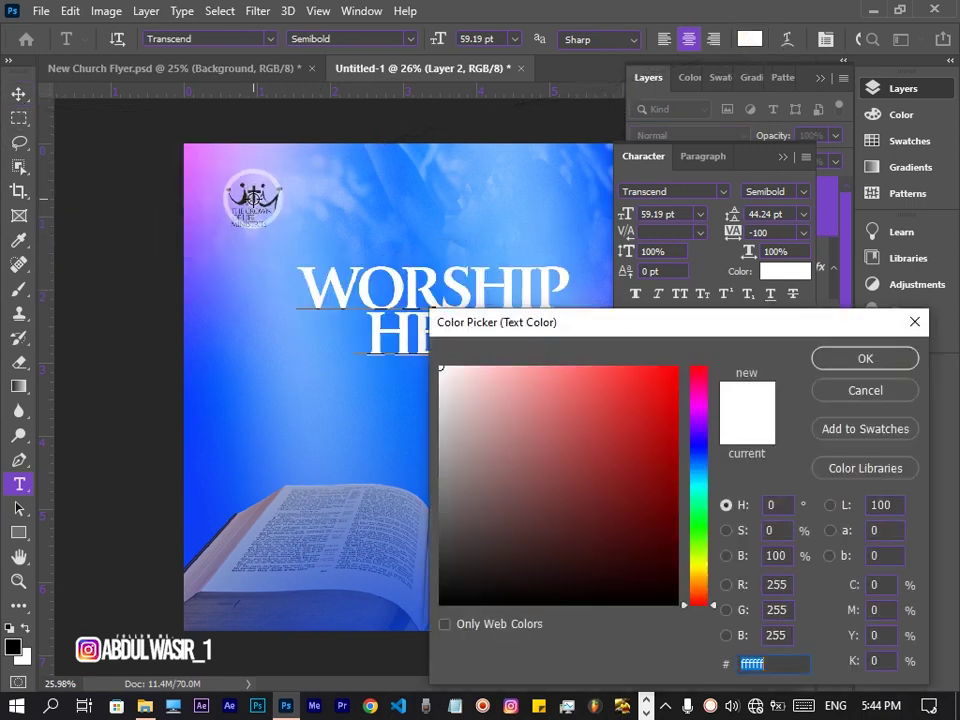
click(245, 195)
click(868, 362)
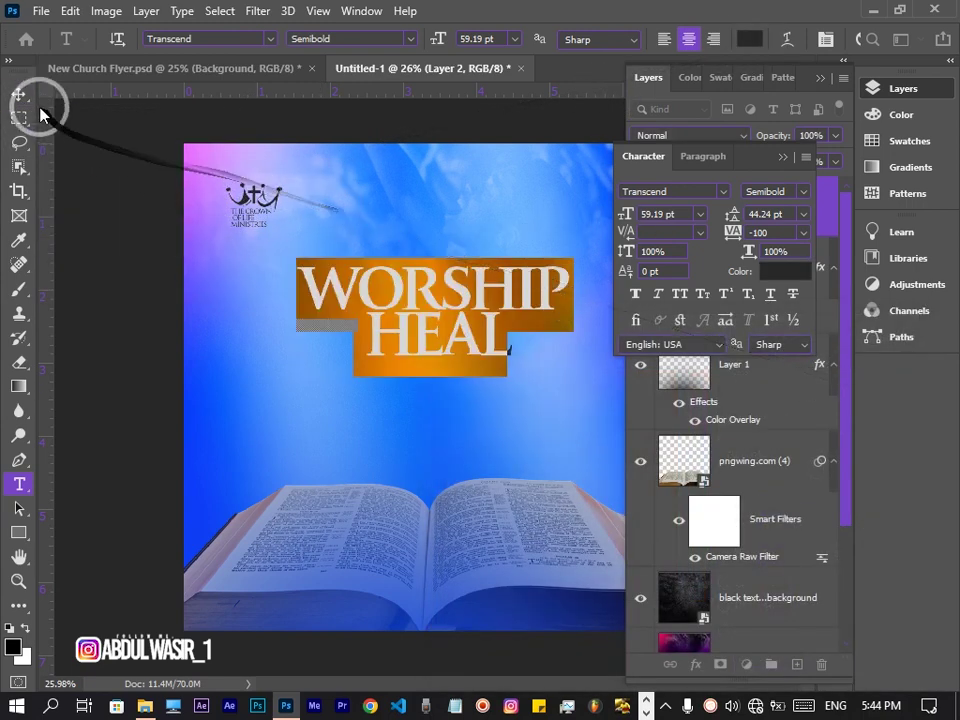
drag(19, 93, 84, 118)
click(84, 117)
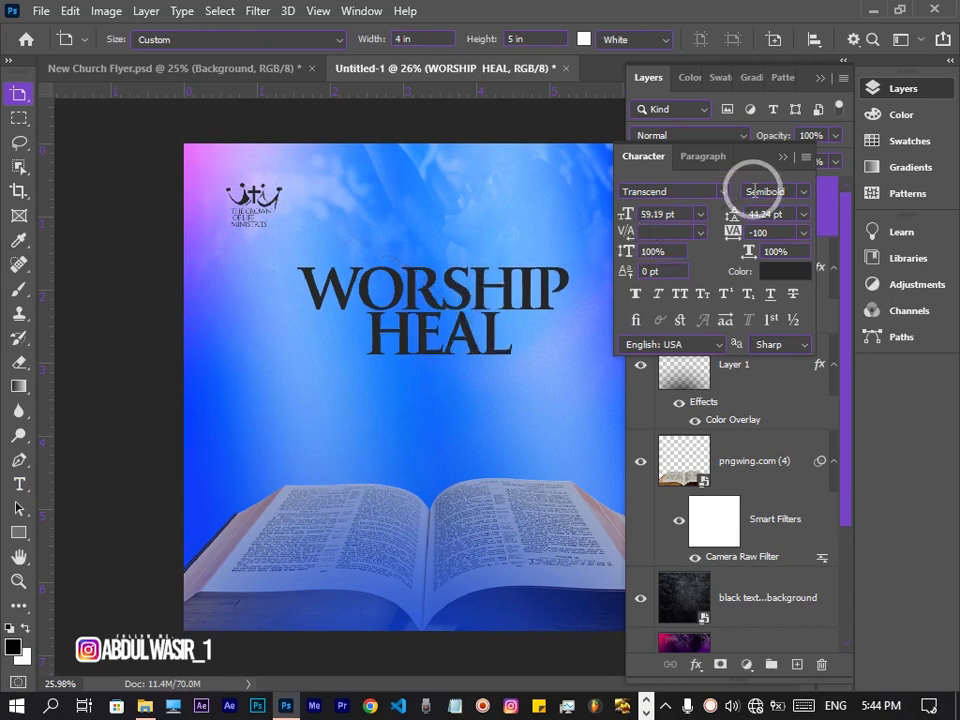
click(779, 160)
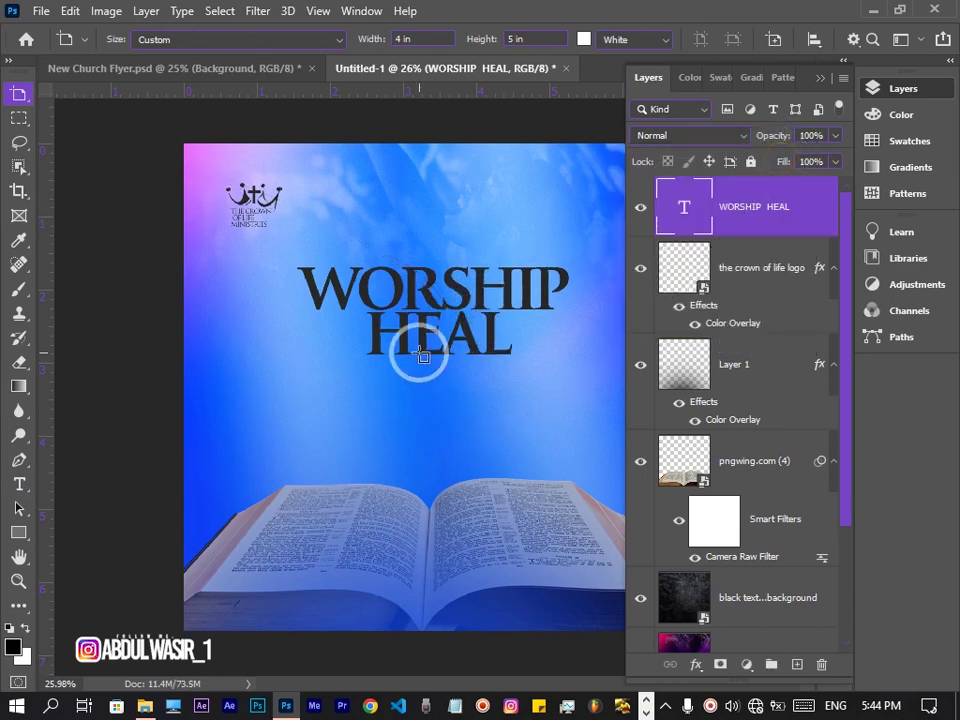
click(19, 93)
click(796, 665)
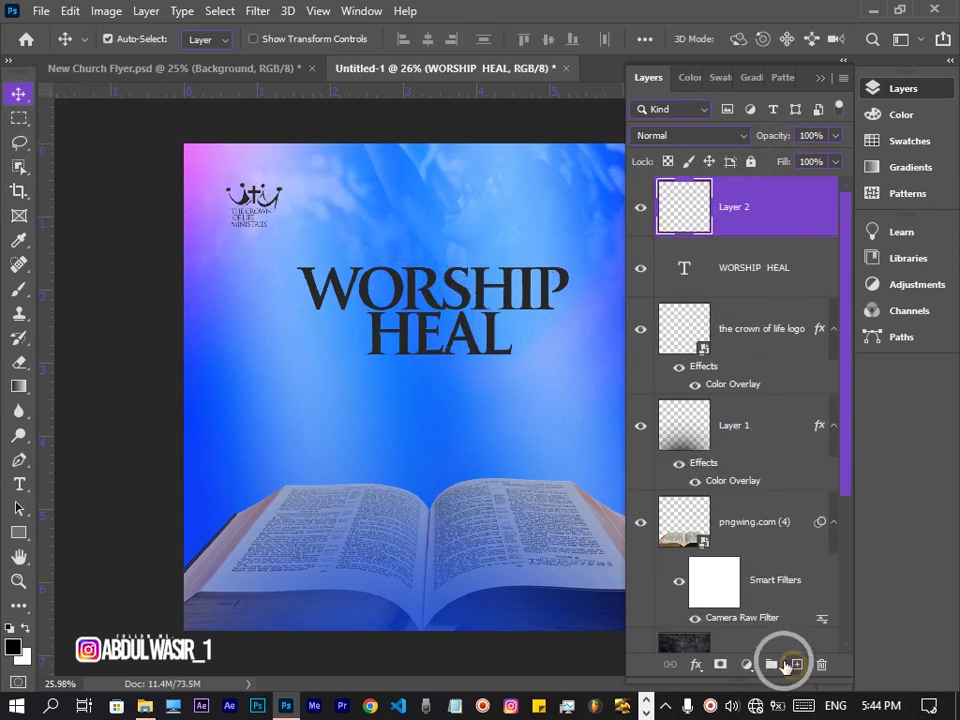
Draw a small dark 143×162 px box left of HEAL with 30 px rounded corners.
click(415, 424)
key(u)
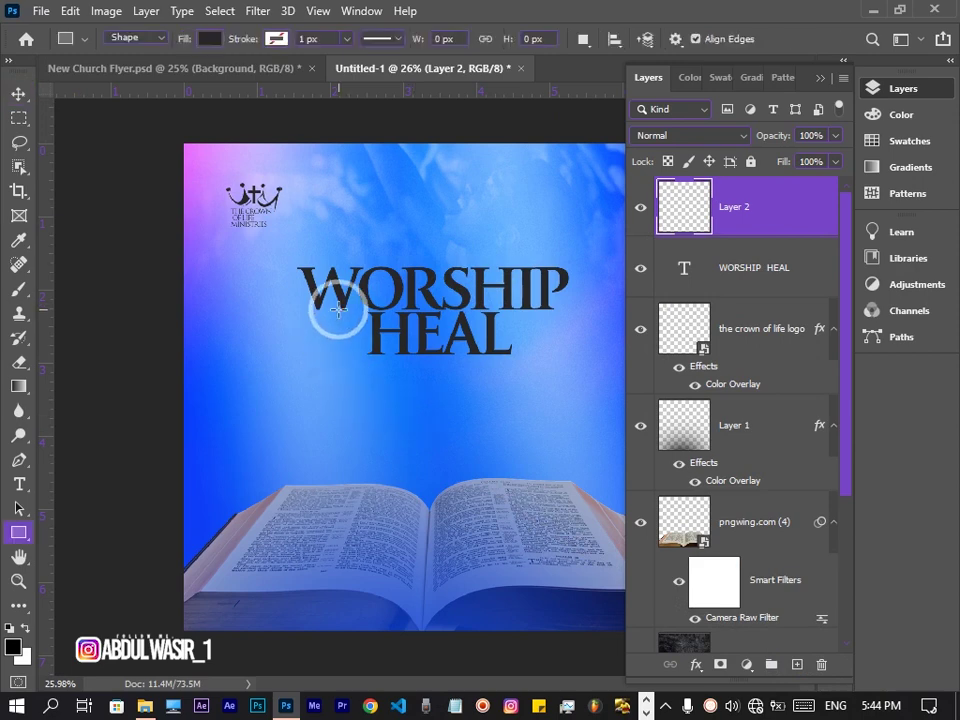
drag(327, 319, 362, 354)
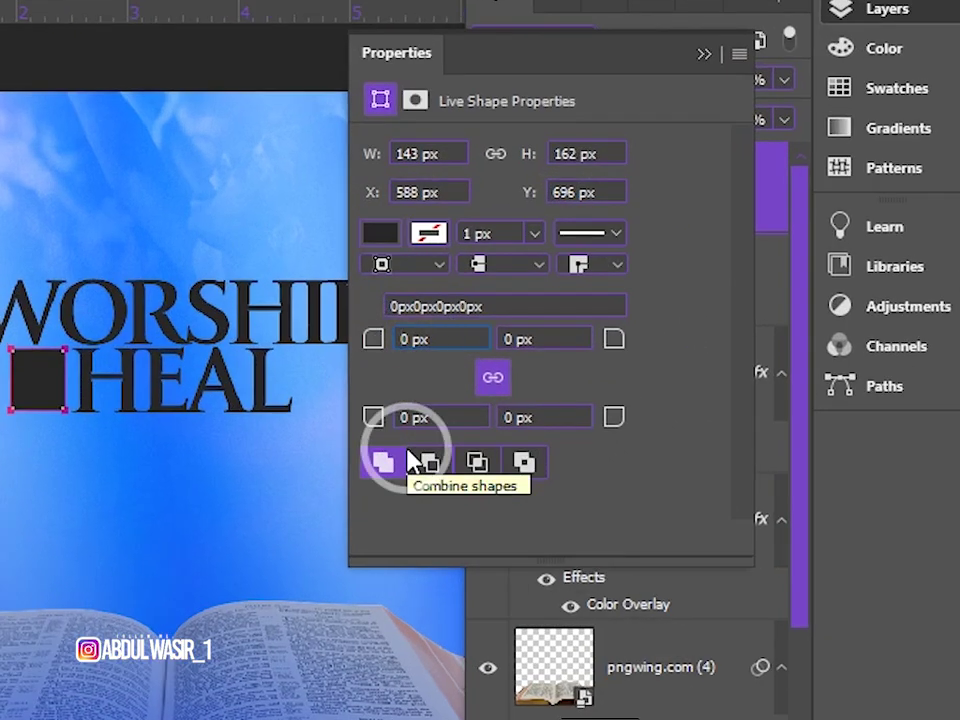
text(30)
key(Return)
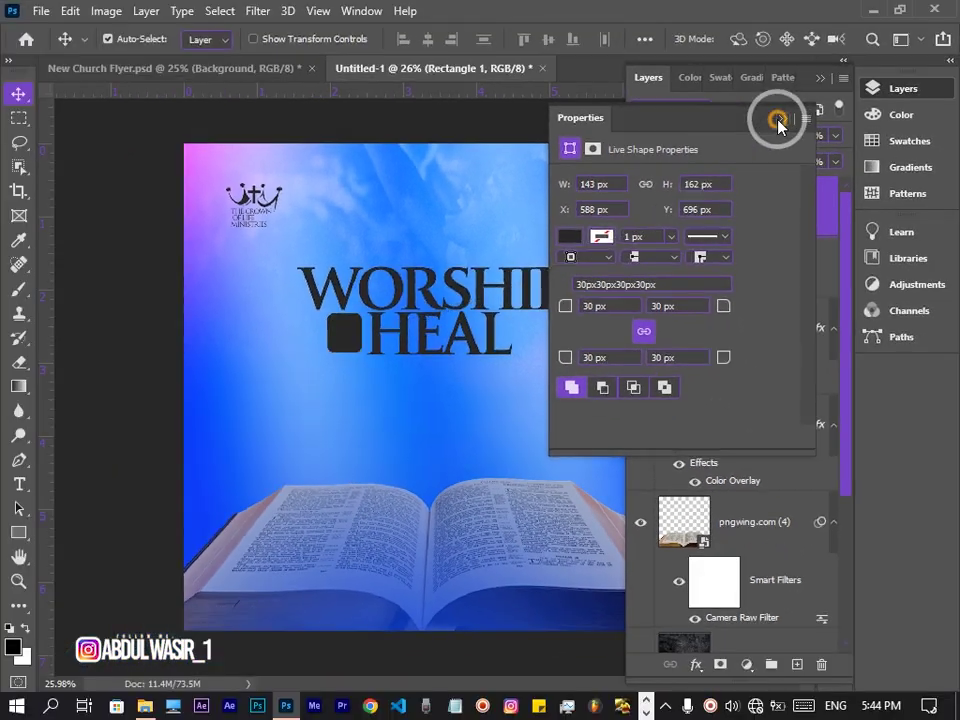
click(778, 120)
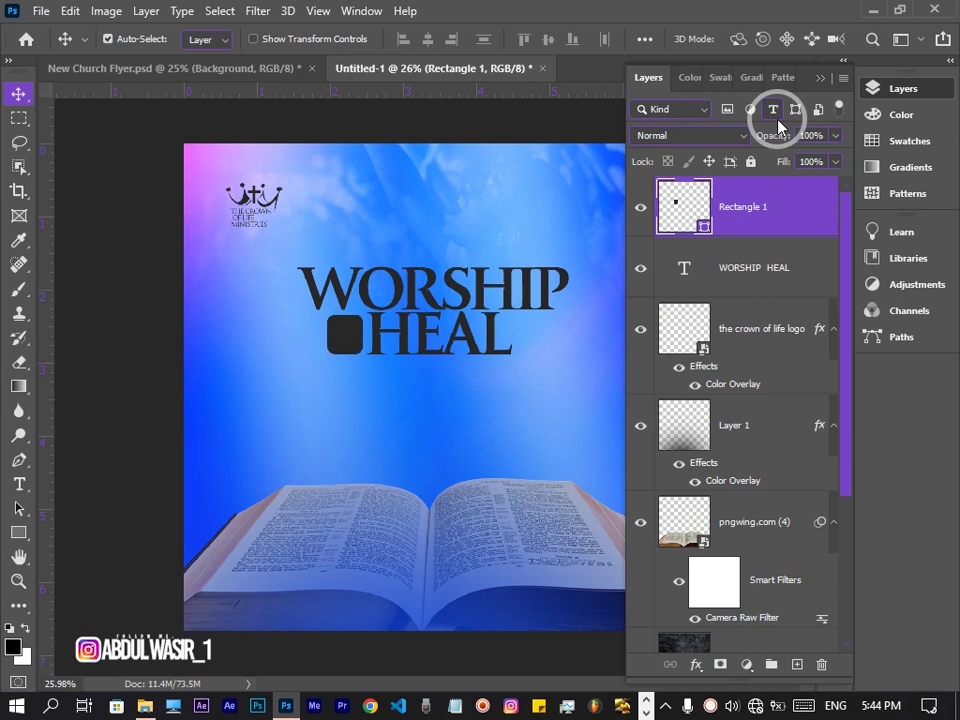
Alt-drag a copy of the WORSHIP HEAL headline below and start editing it.
scroll(430, 390, down, 2)
click(668, 290)
drag(451, 311, 461, 408)
double_click(461, 406)
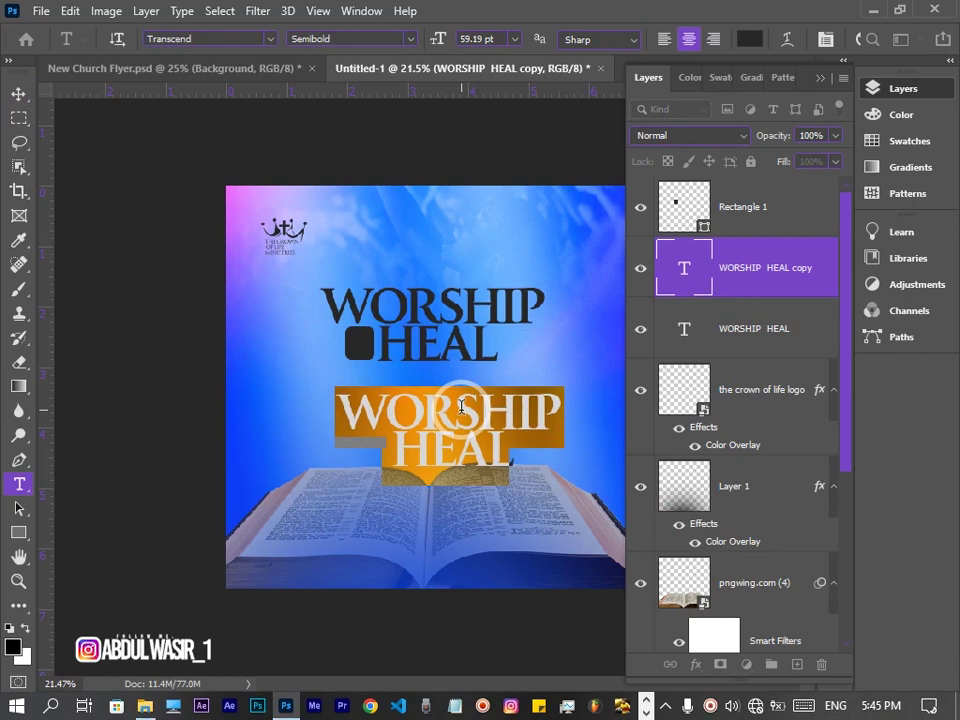
Replace the copied headline text with a white #ffffff ampersand.
text(&)
double_click(462, 417)
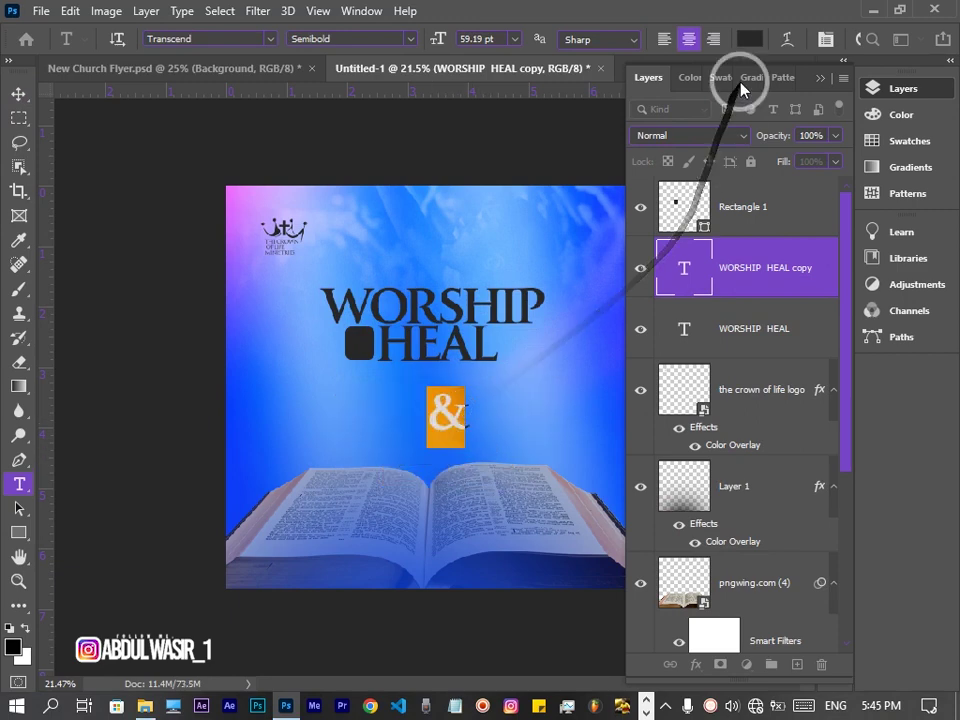
click(749, 38)
text(ffffff)
click(860, 358)
click(30, 103)
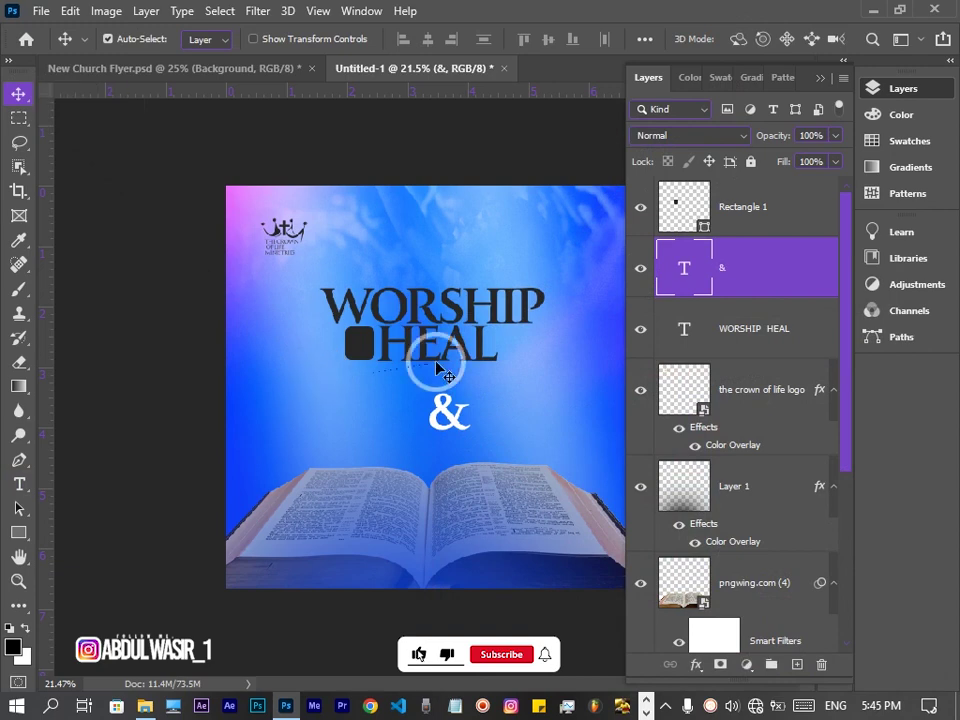
Move the ampersand layer above Rectangle 1 and scale it to fit inside the dark box.
drag(443, 415, 366, 350)
drag(740, 267, 739, 188)
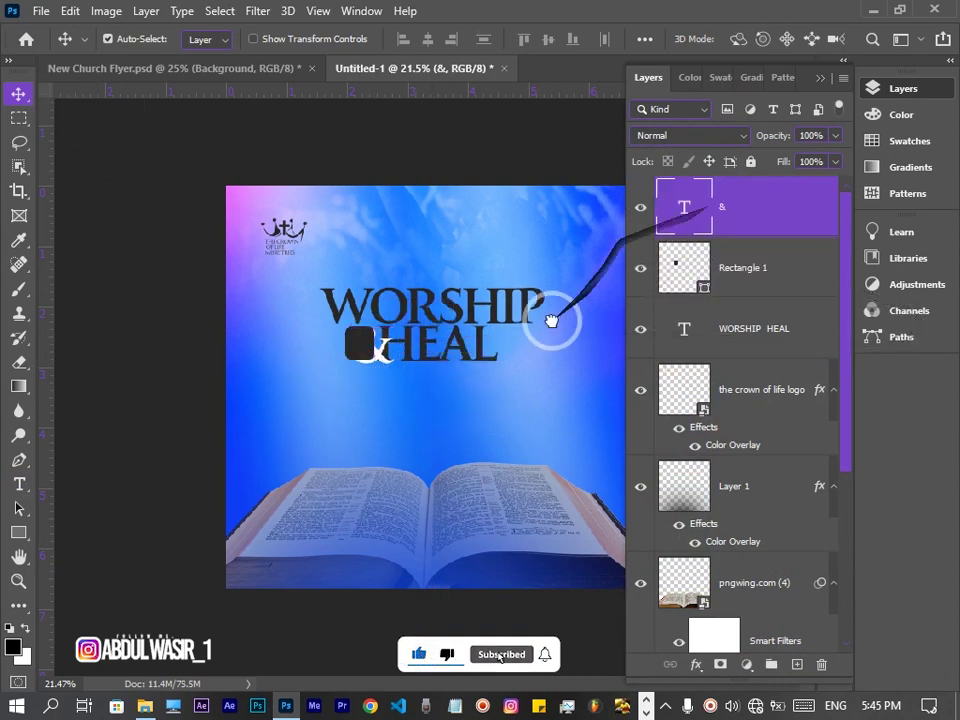
key(ctrl+t)
drag(407, 379, 390, 370)
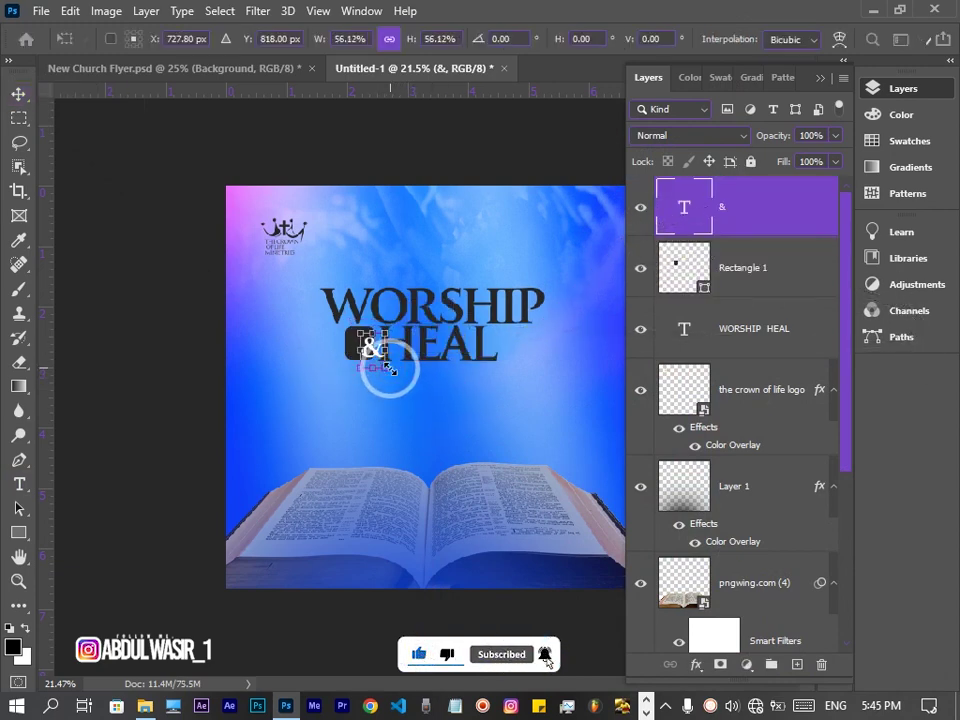
key(Return)
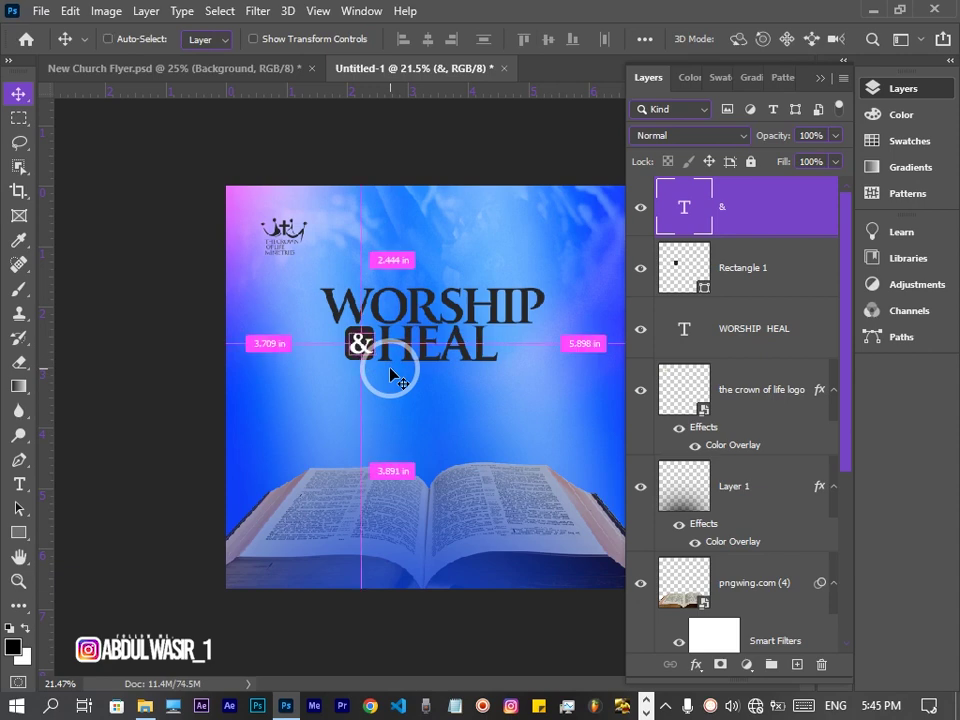
key(ctrl+t)
key(Return)
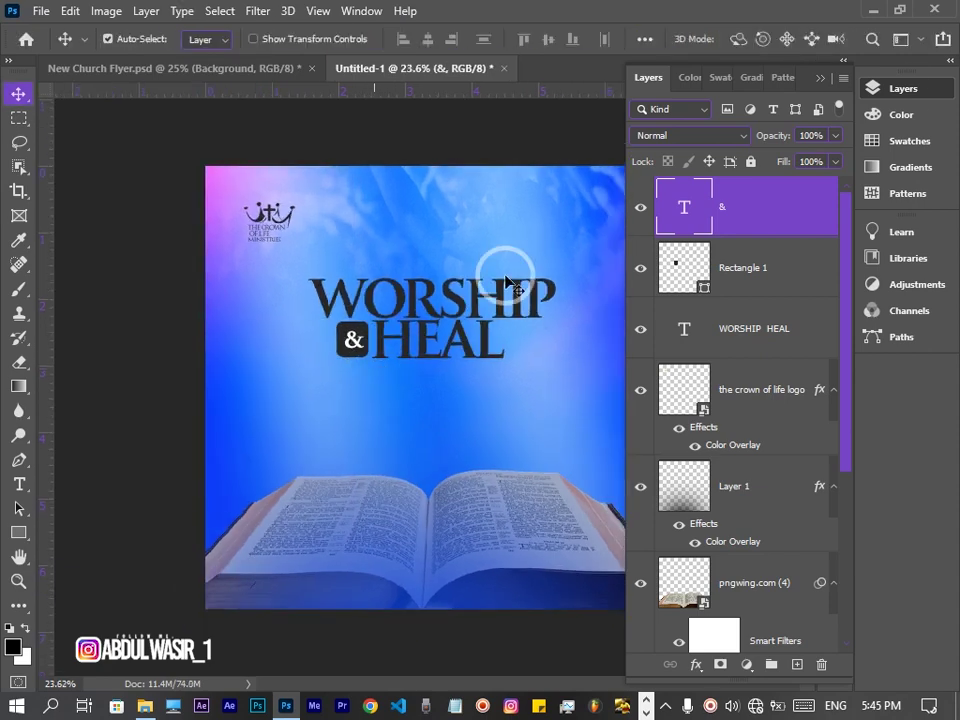
Collapse and restore the layers list, then select the WORSHIP HEAL layer.
click(927, 98)
ctrl+click(447, 330)
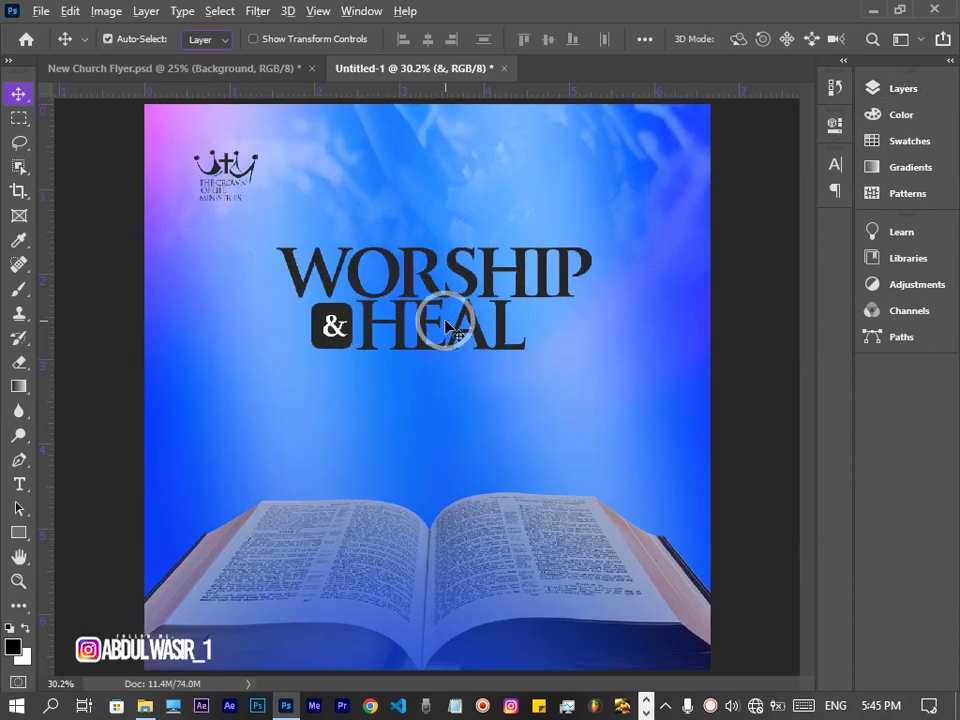
click(885, 88)
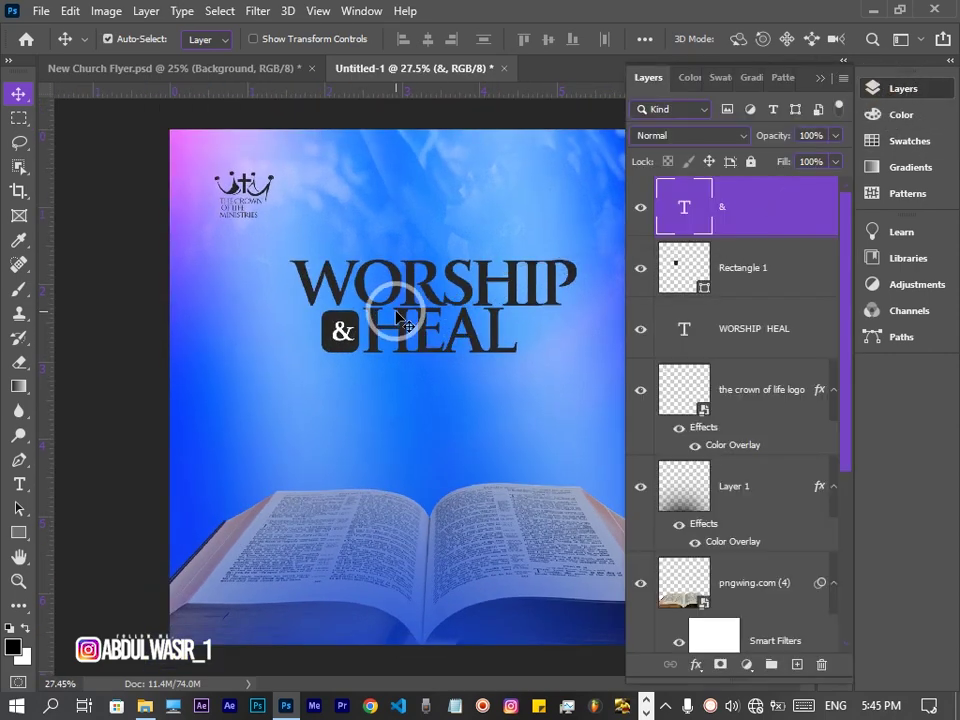
click(459, 282)
Duplicate the WORSHIP HEAL layer, move it down, and retype it as SERVICES.
key(ctrl+j)
drag(459, 288, 478, 414)
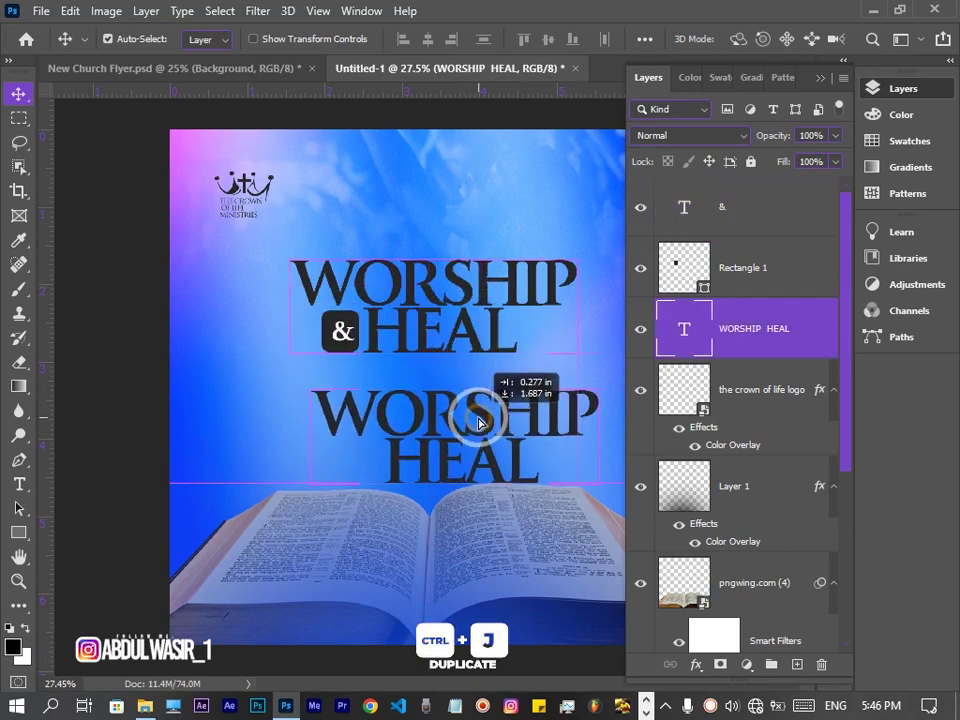
double_click(510, 406)
double_click(688, 328)
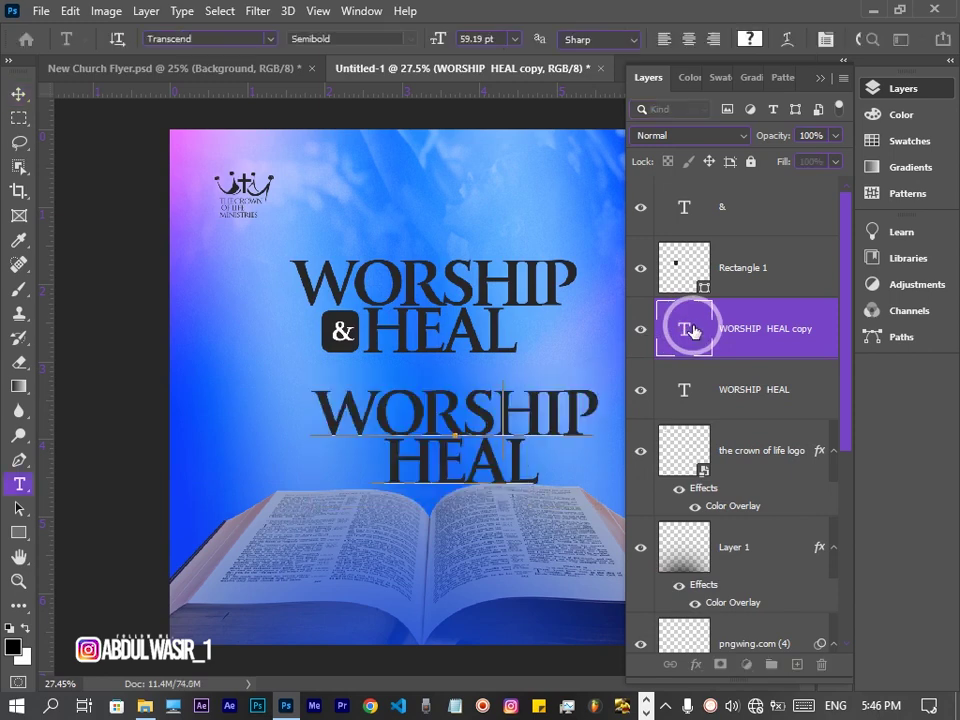
text(SERVICES)
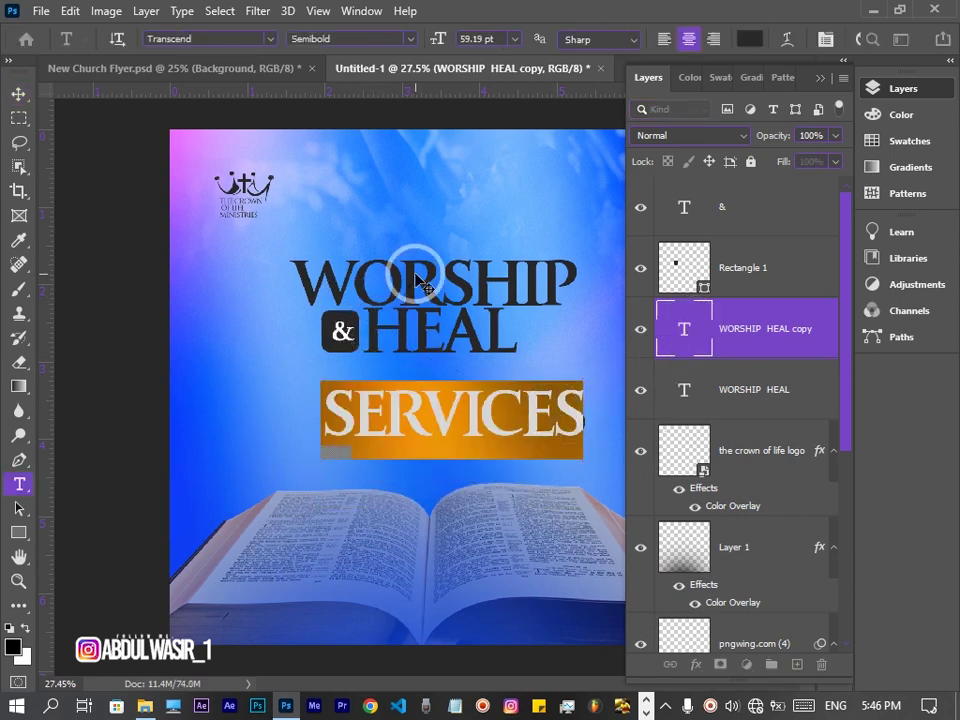
text(1)
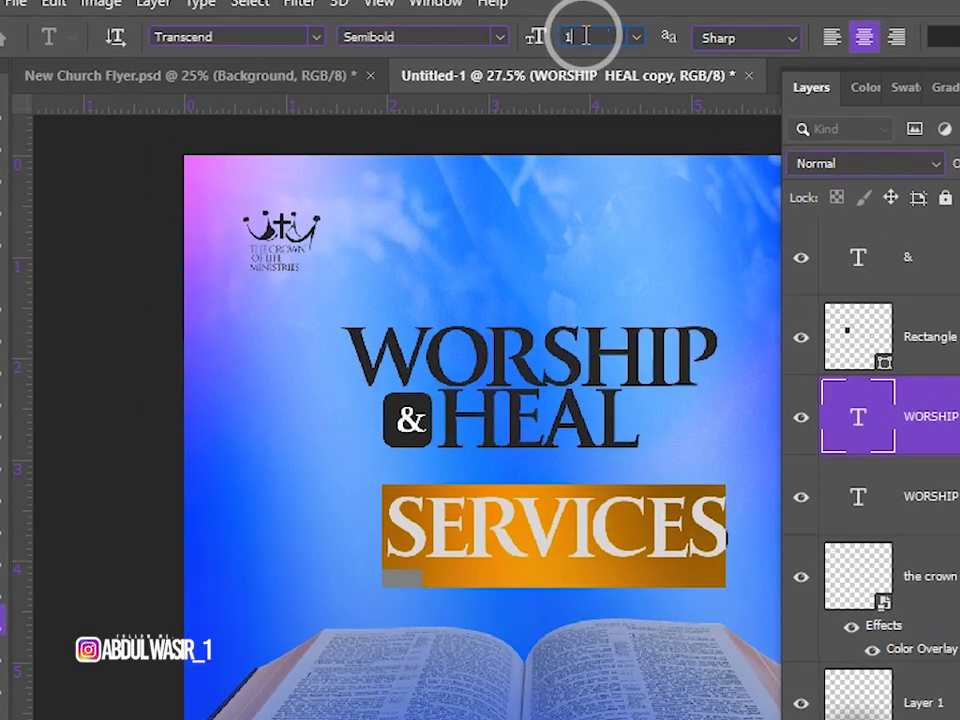
Set SERVICES to 12.2 pt Poppins SemiBold and position it just under HEAL.
key(Return)
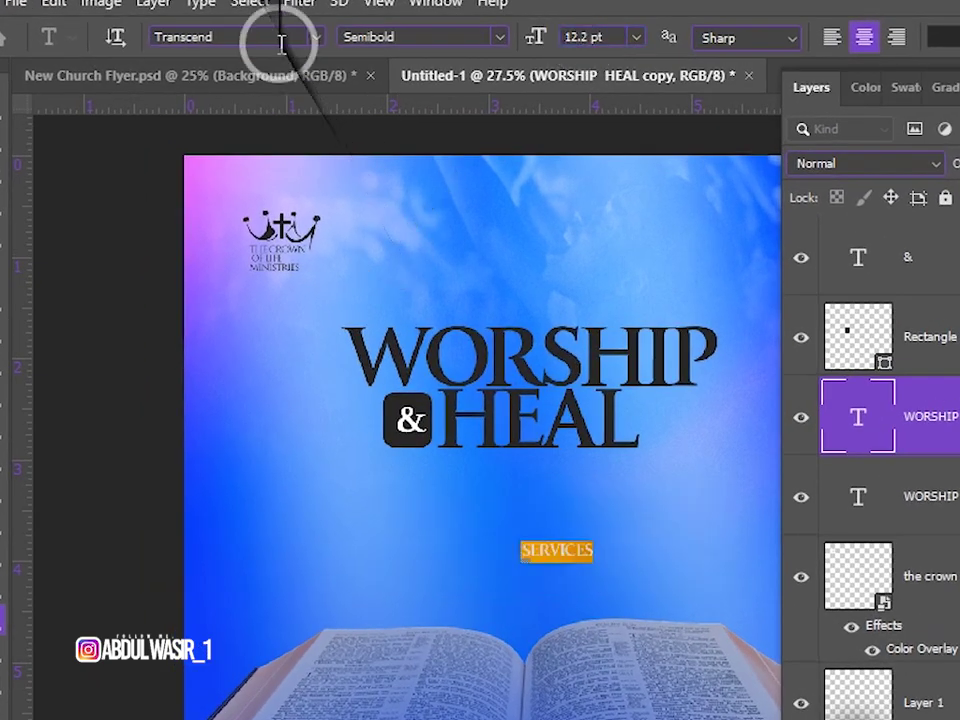
click(268, 36)
text(Poppins)
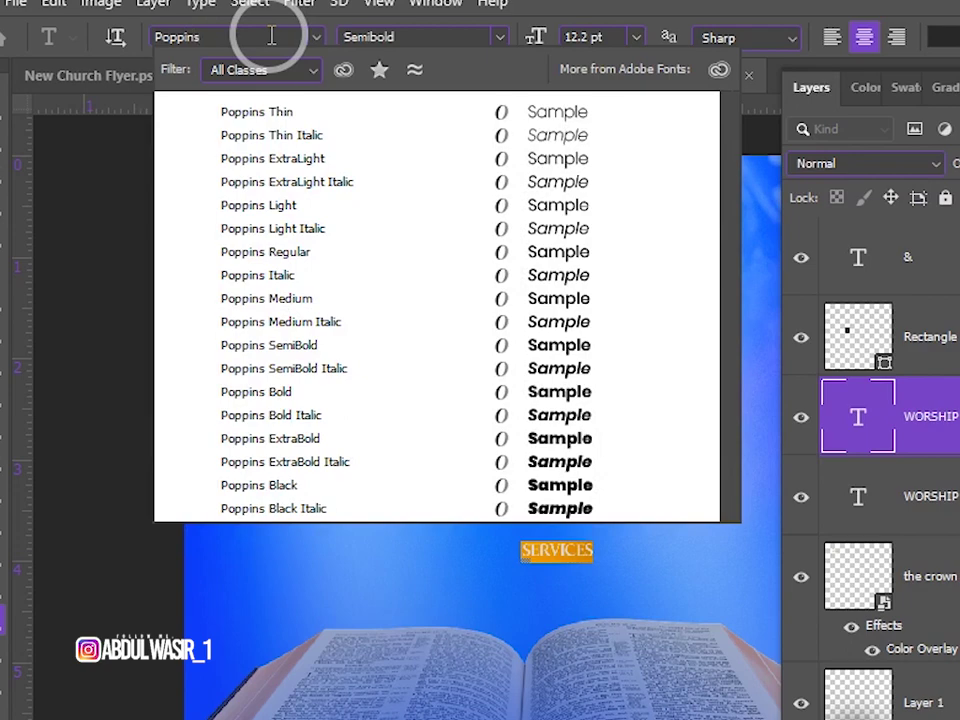
click(330, 350)
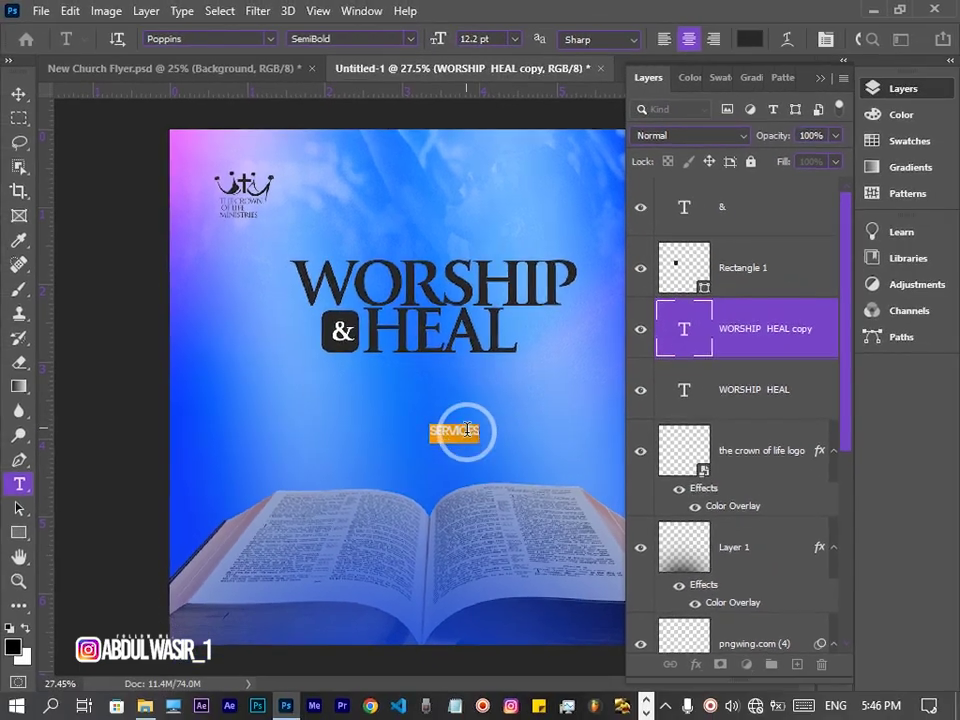
drag(470, 540, 440, 548)
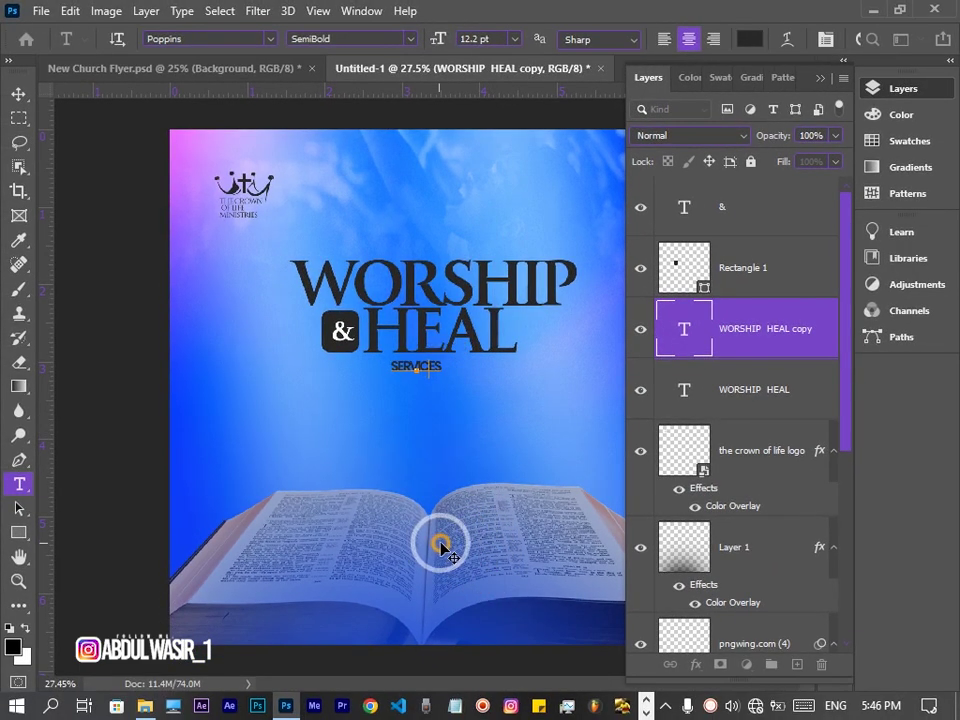
click(825, 38)
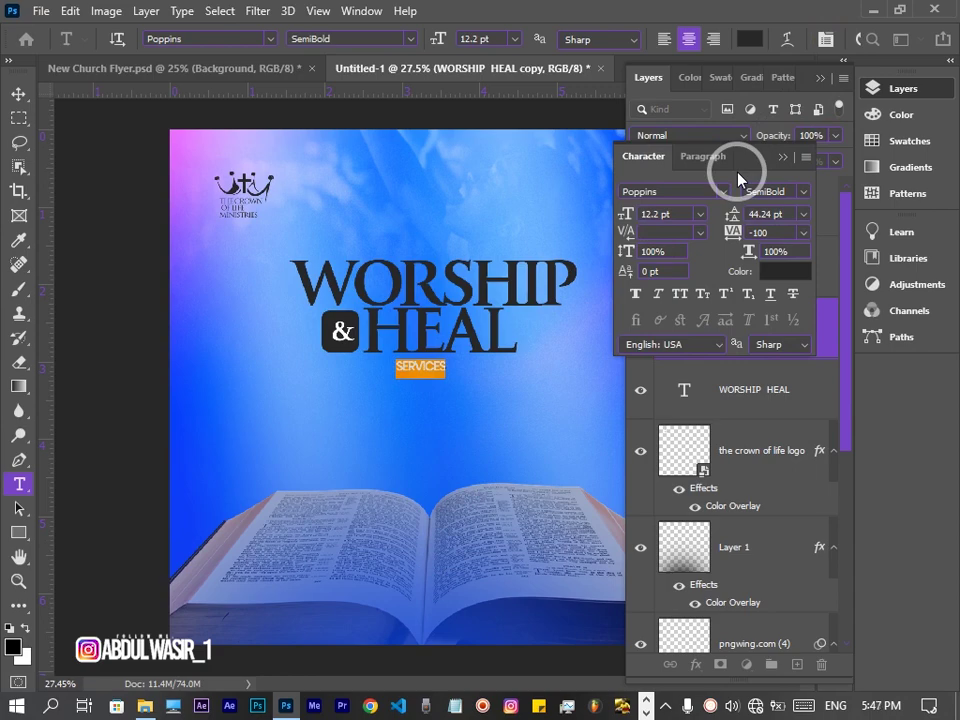
Change SERVICES to Poppins Medium with 680 tracking.
click(802, 191)
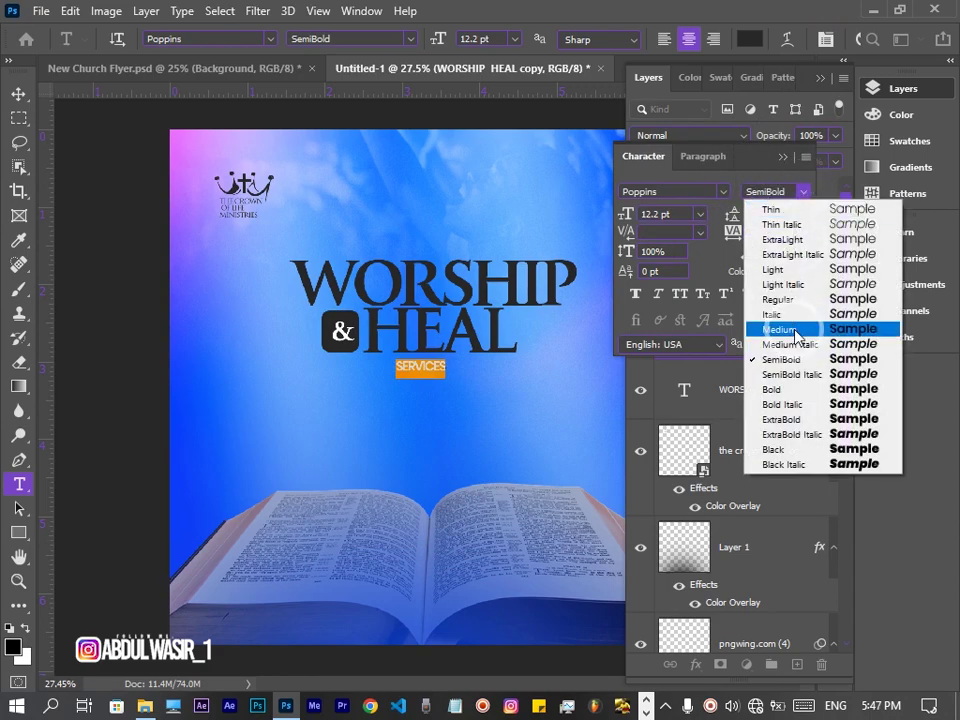
click(796, 331)
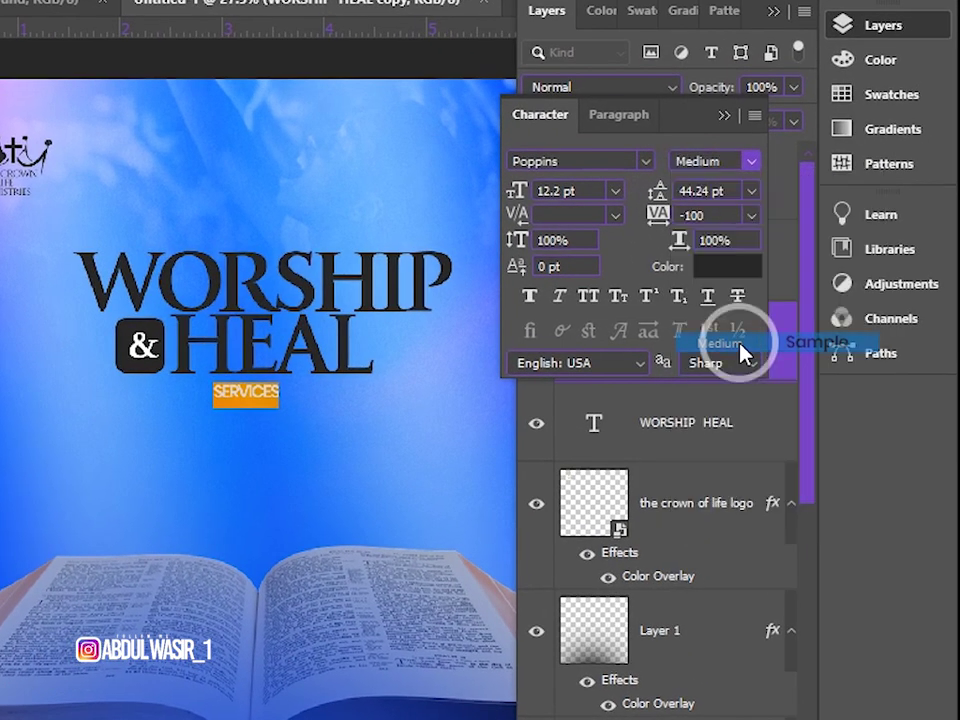
click(700, 215)
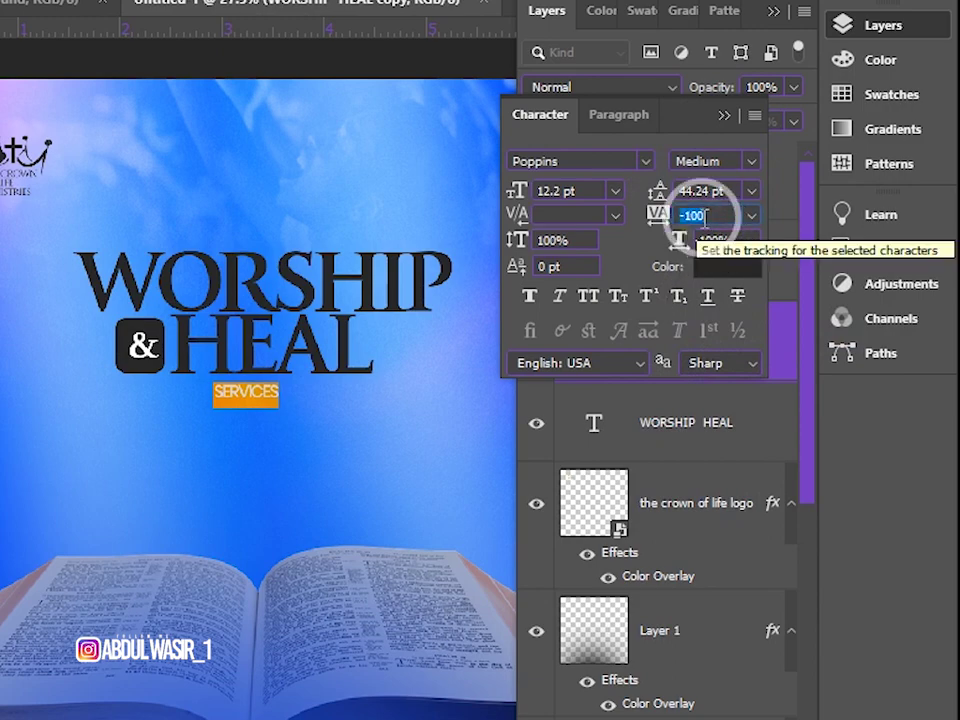
text(680)
key(Return)
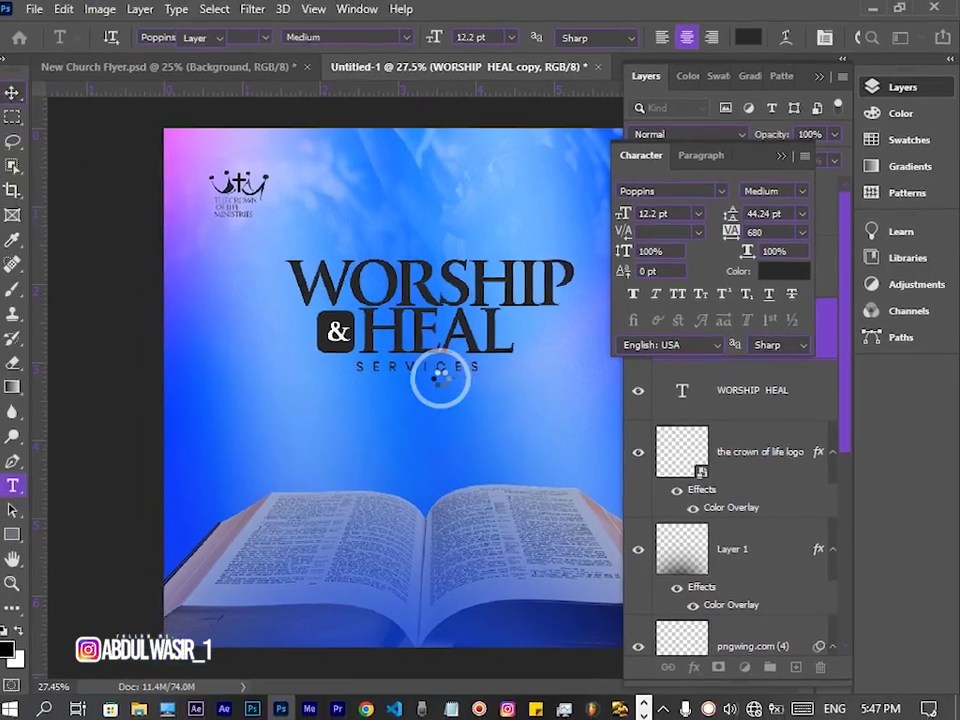
key(v)
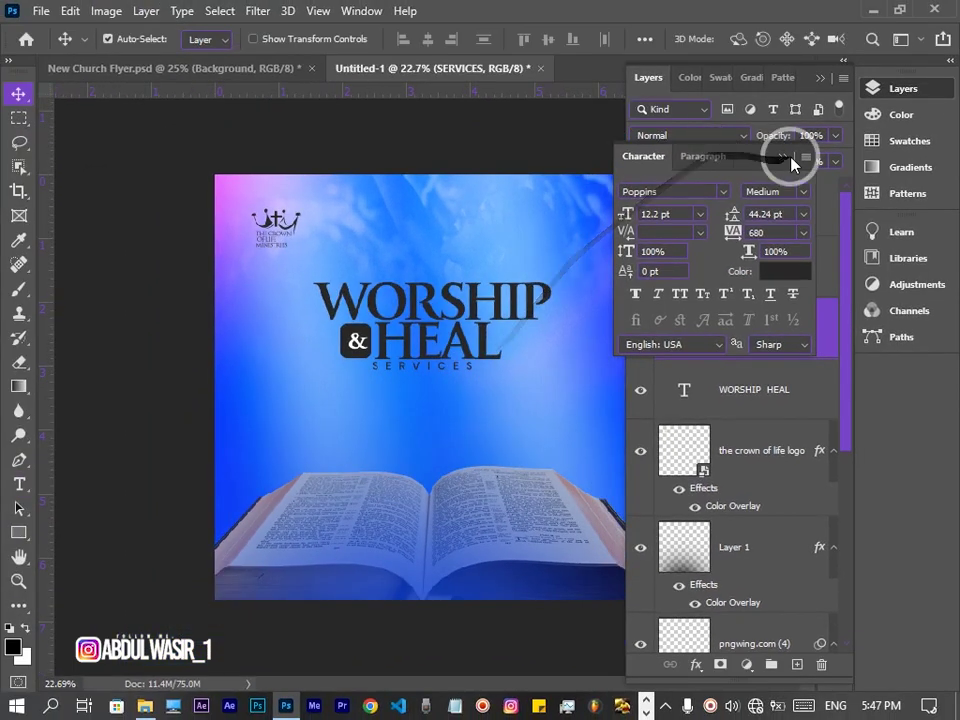
click(783, 157)
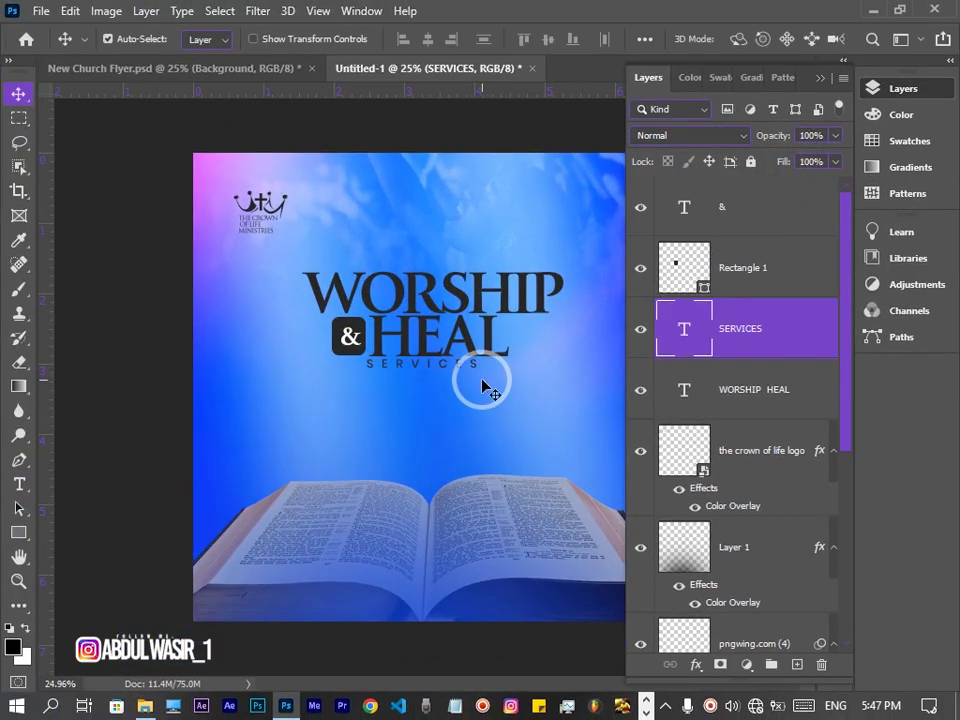
Group the four headline layers into Group 1.
scroll(481, 385, down, 2)
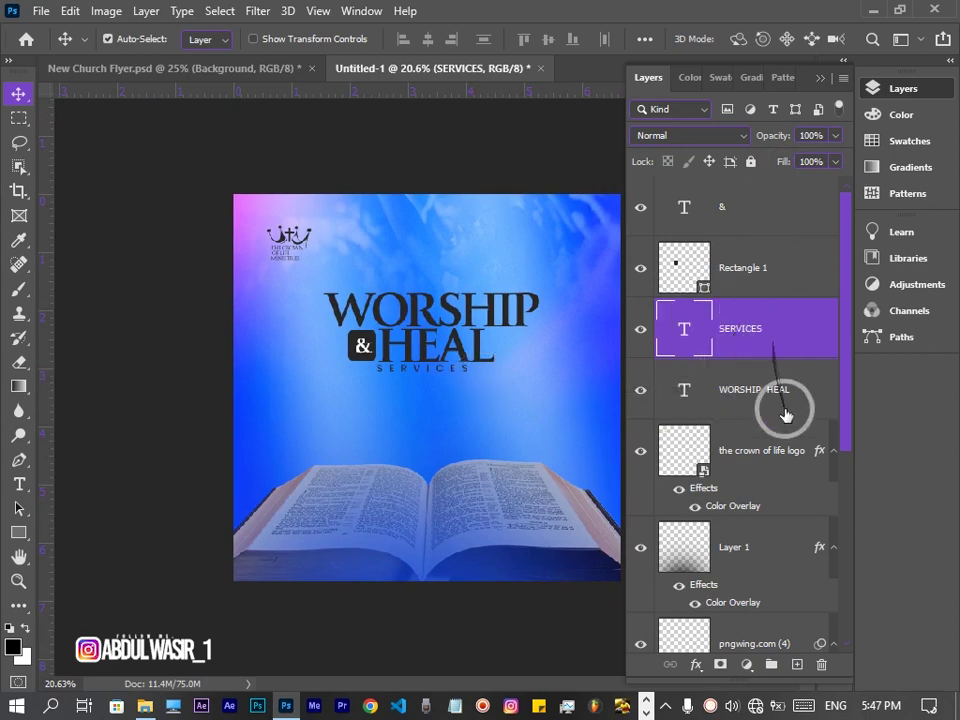
click(748, 389)
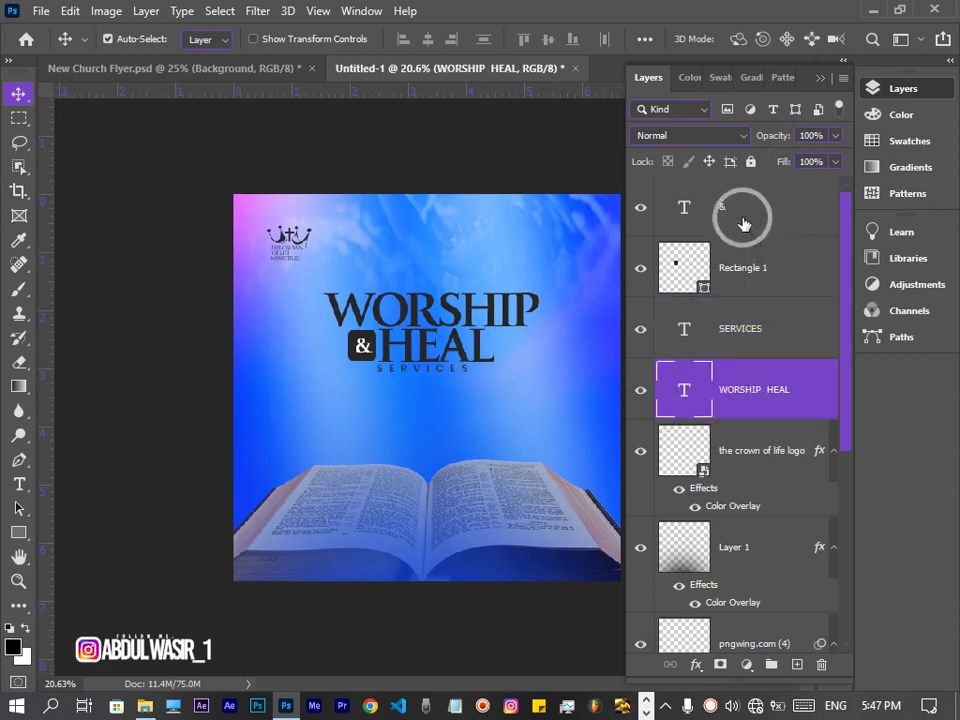
shift+click(748, 210)
key(ctrl+g)
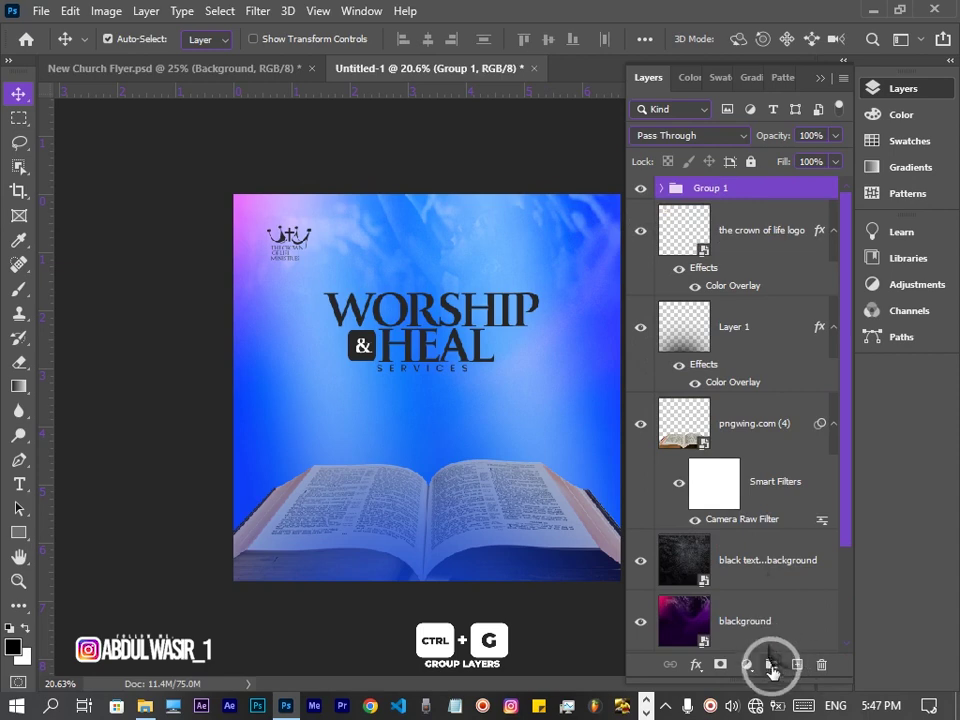
Centre the headline group horizontally on the canvas.
key(ctrl+a)
click(428, 39)
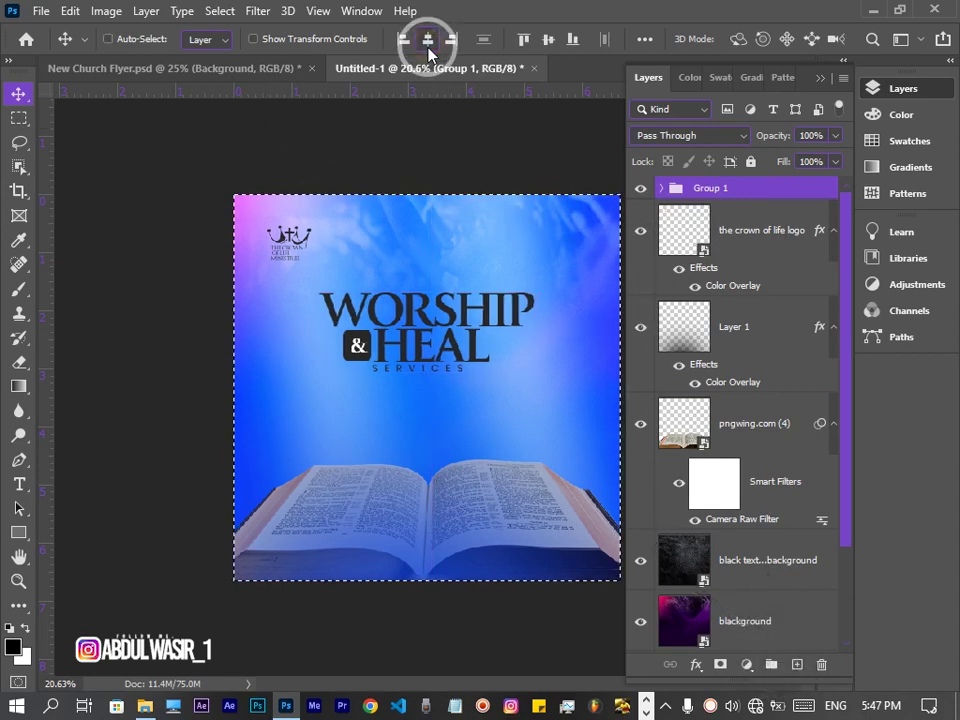
key(ctrl+d)
scroll(432, 368, up, 1)
scroll(432, 368, up, 1)
scroll(432, 368, down, 1)
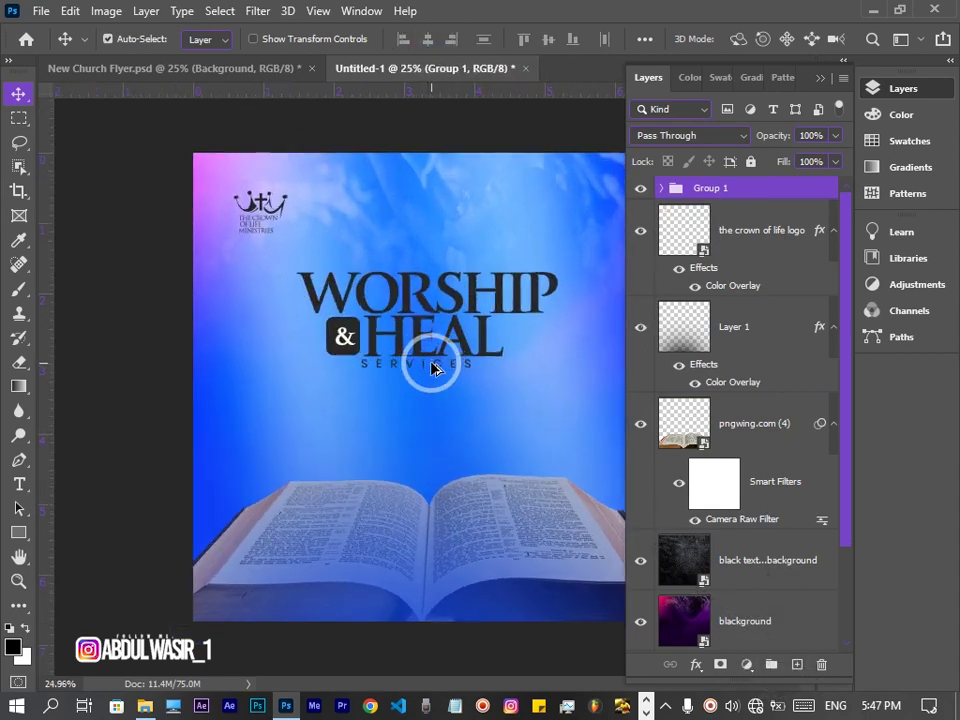
scroll(432, 368, up, 2)
scroll(432, 368, down, 1)
scroll(432, 368, up, 4)
Draw a thin 351×5 px dark rectangle under SERVICES on a new layer.
click(797, 664)
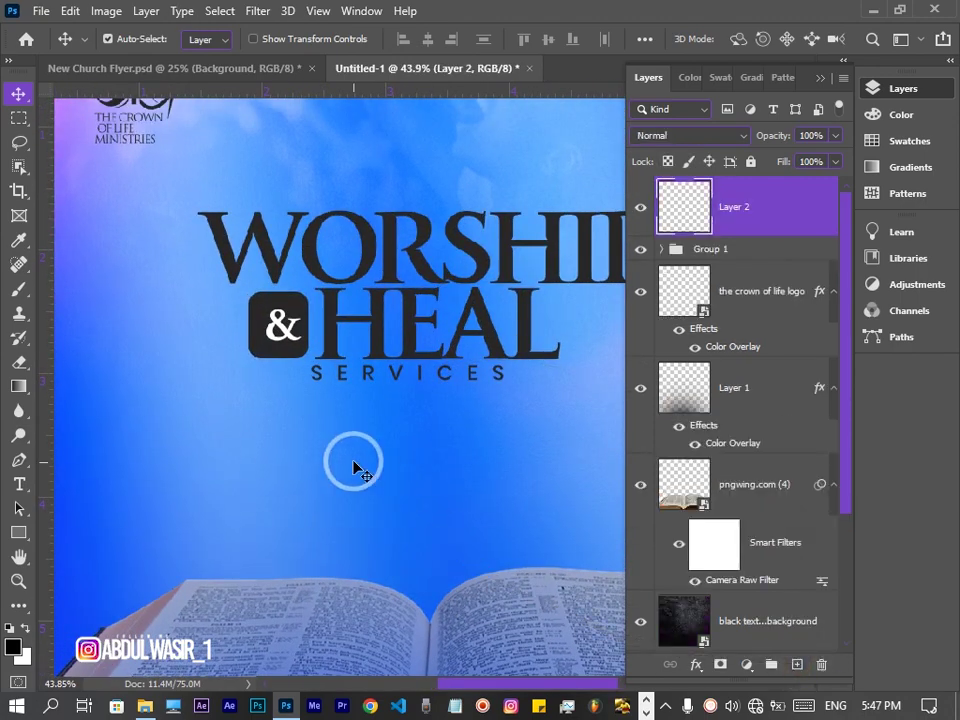
scroll(77, 418, up, 1)
scroll(92, 396, up, 1)
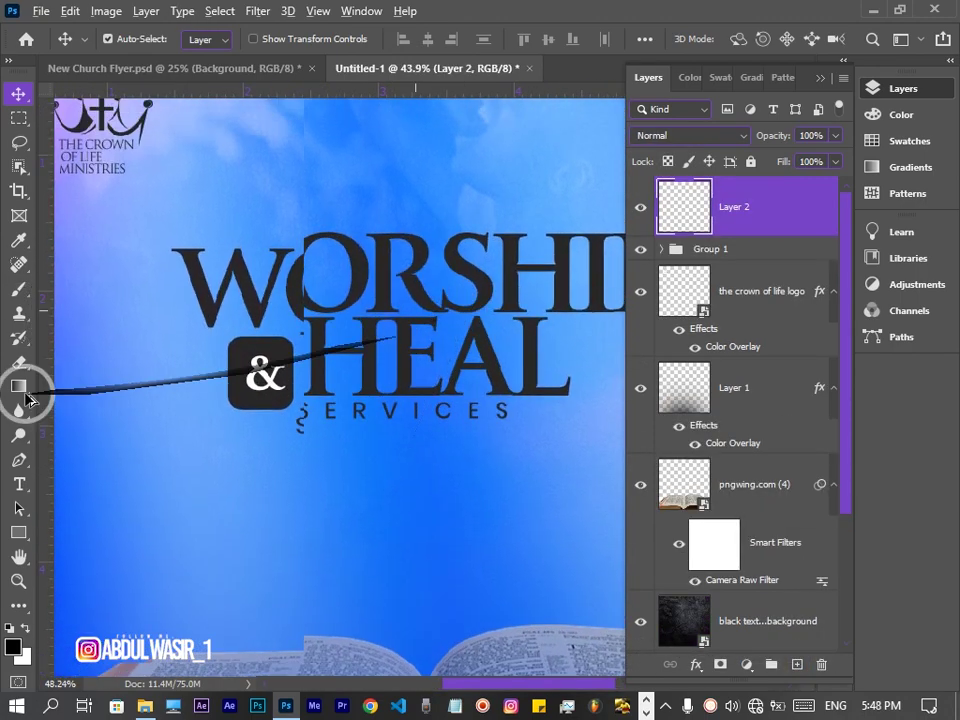
key(t)
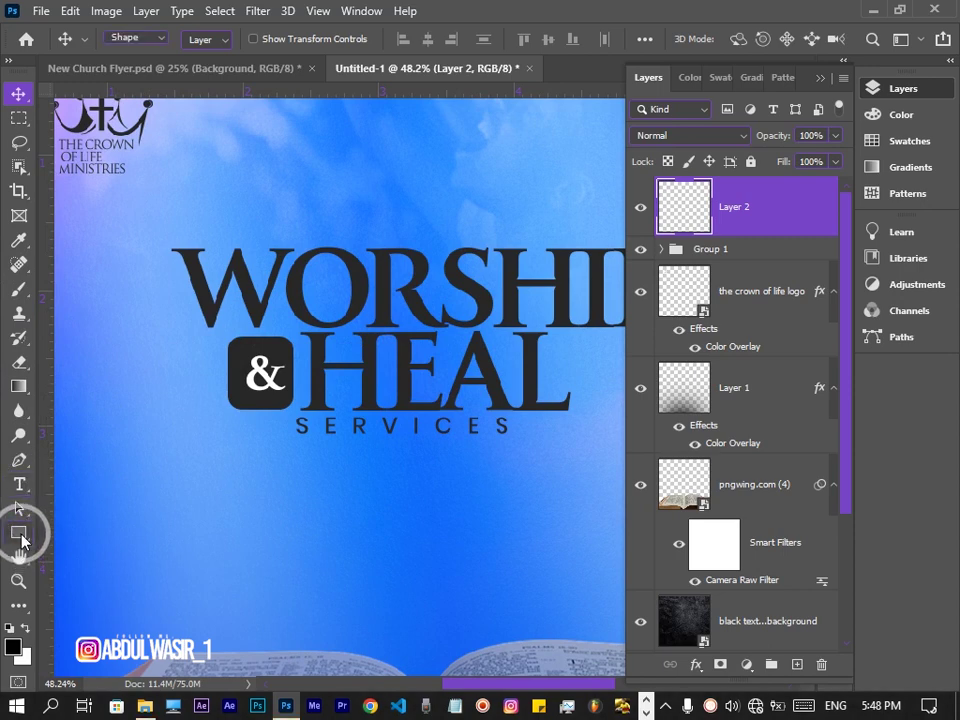
right_click(22, 540)
click(56, 531)
mouse_move(300, 441)
mouse_down()
mouse_move(525, 444)
mouse_move(458, 443)
mouse_up()
key(v)
Centre the underline horizontally on the flyer, then reselect Group 1.
click(432, 47)
scroll(536, 466, down, 3)
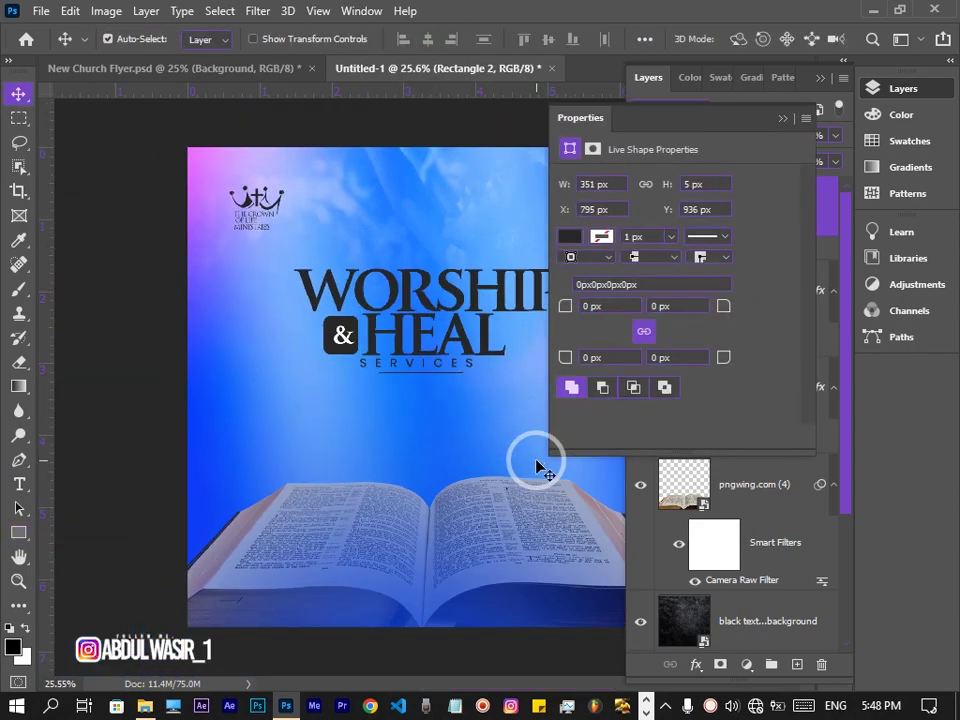
scroll(444, 405, up, 3)
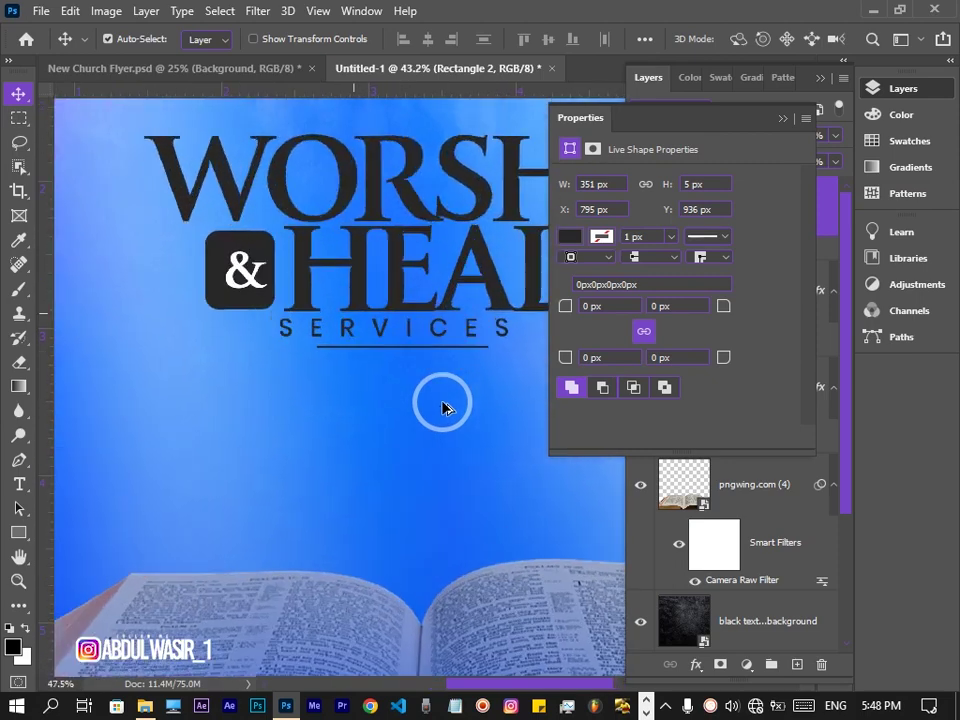
scroll(444, 405, down, 1)
scroll(444, 405, down, 2)
click(781, 118)
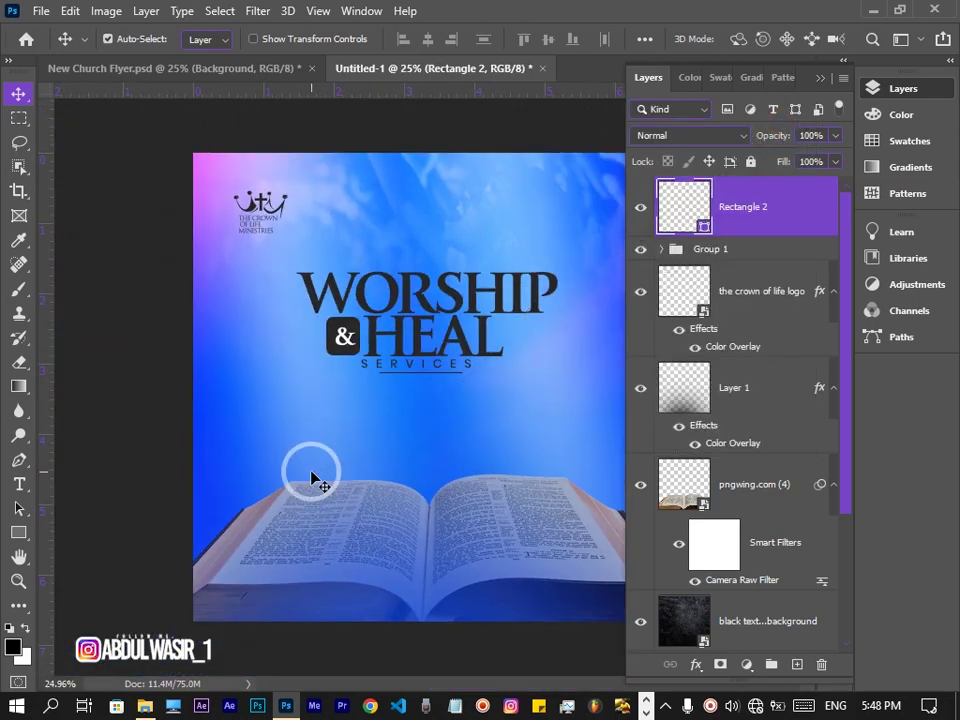
click(760, 252)
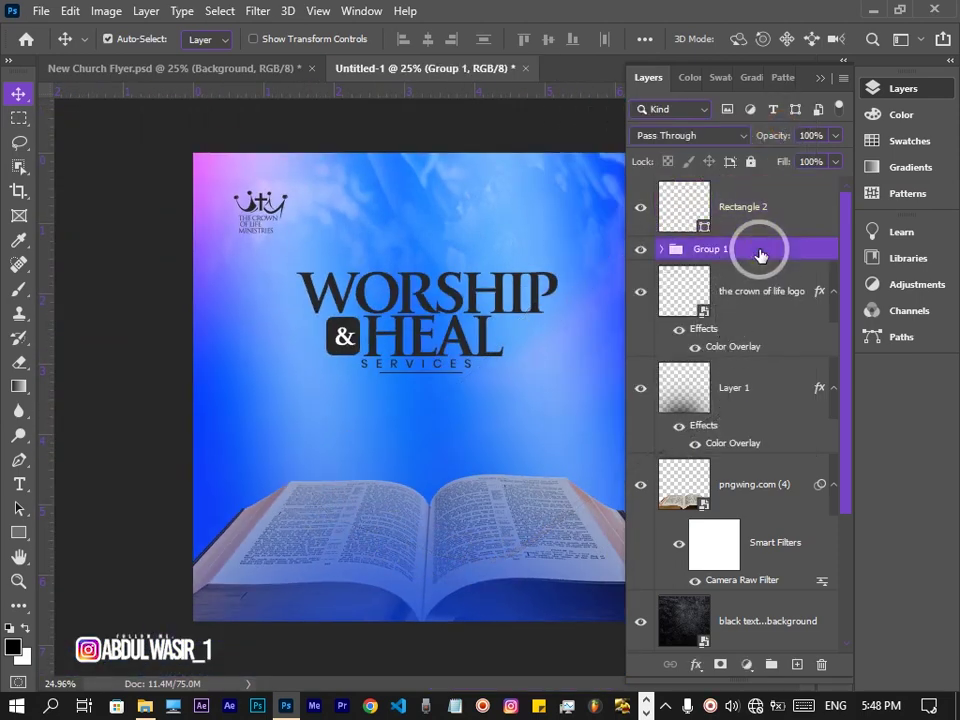
Duplicate the SERVICES text layer and move the copy to the top of the layer stack.
right_click(439, 368)
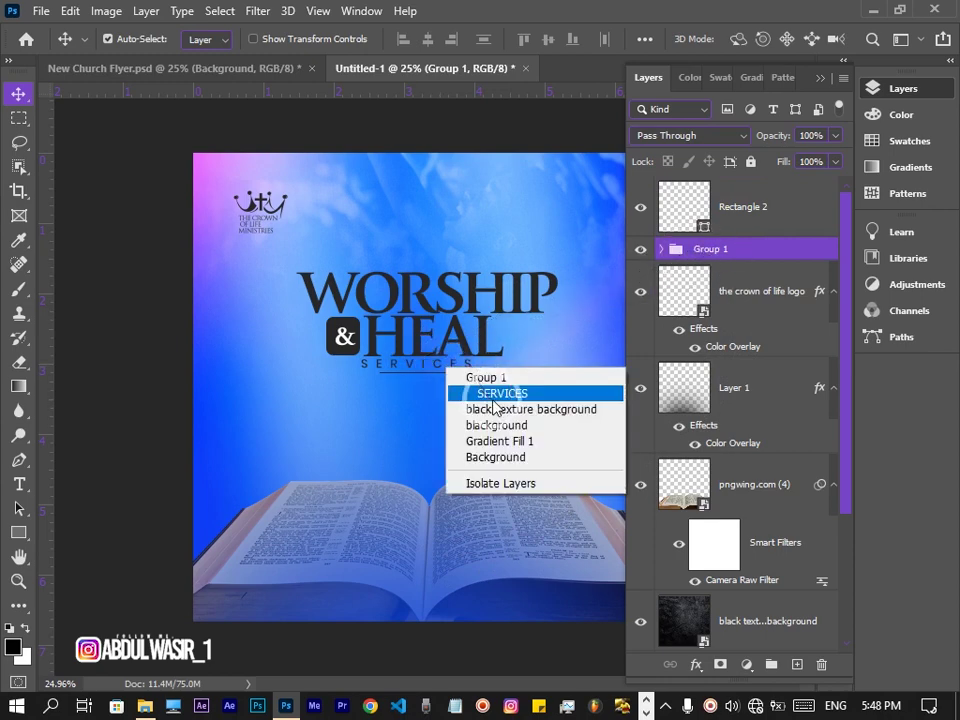
click(476, 392)
key(ctrl+j)
drag(830, 400, 670, 280)
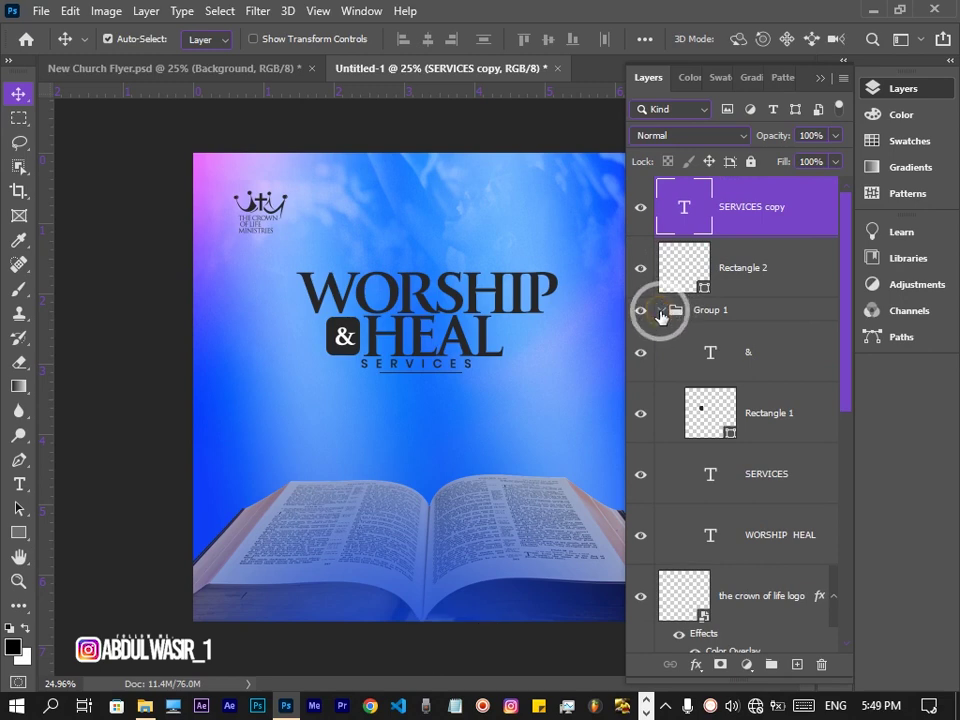
click(660, 312)
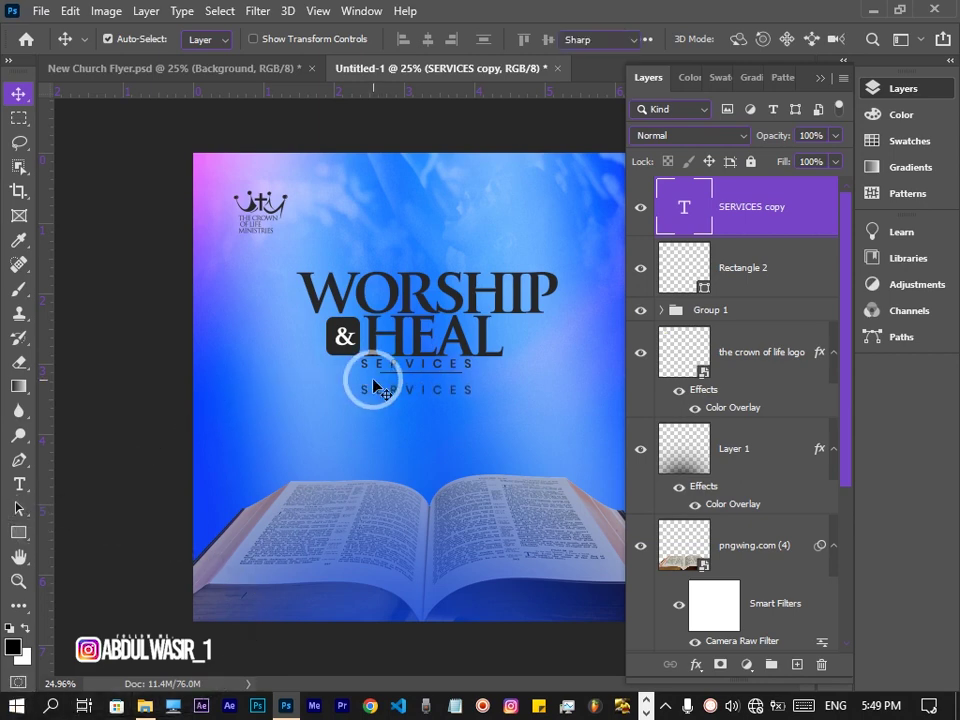
Retype the copy as 'All Night Service' in Montserrat SemiBold.
key(t)
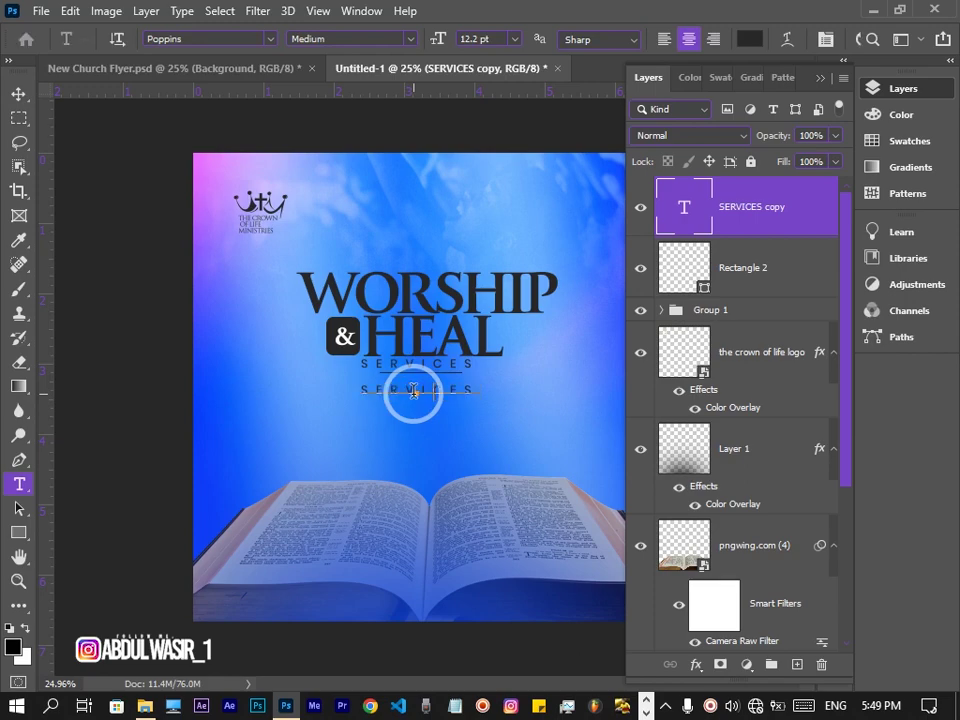
double_click(413, 390)
text(All Night services)
key(ctrl+a)
click(207, 40)
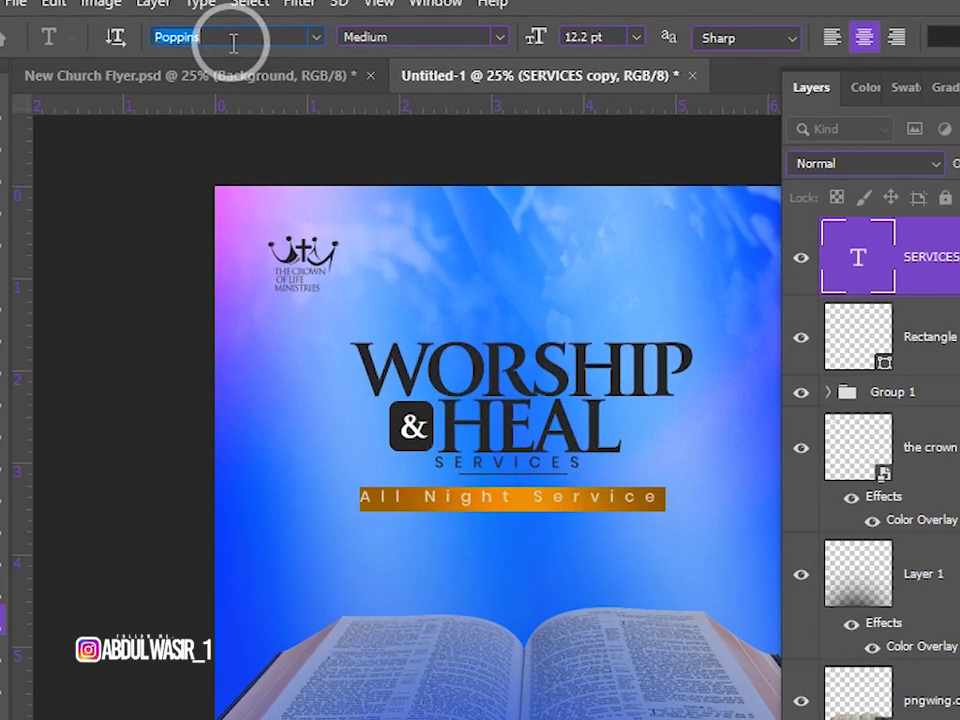
text(Monts)
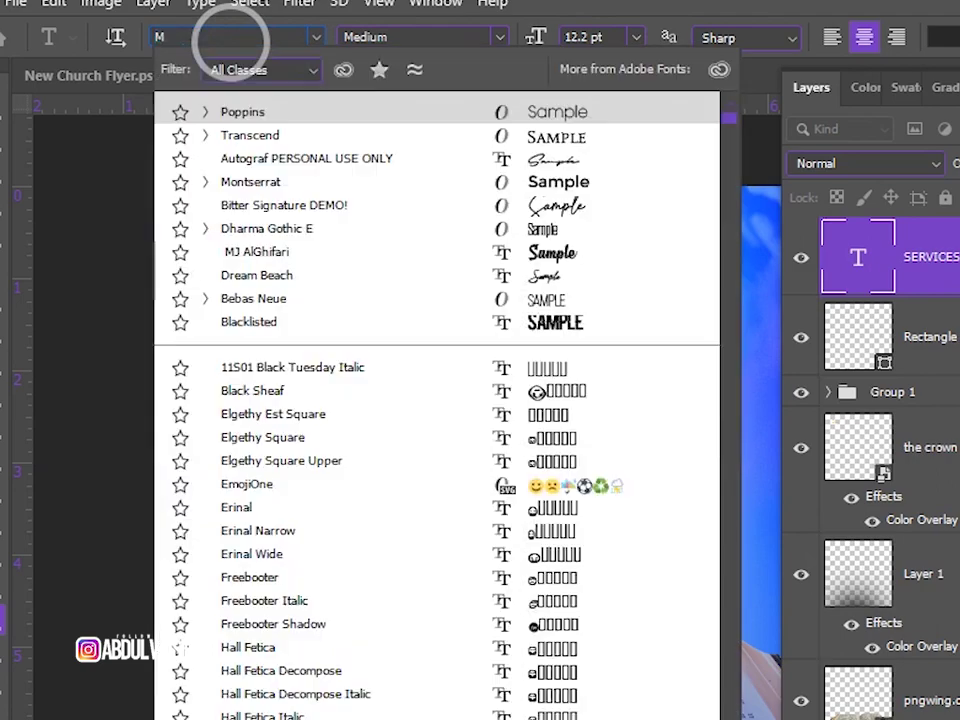
text(a)
key(BackSpace)
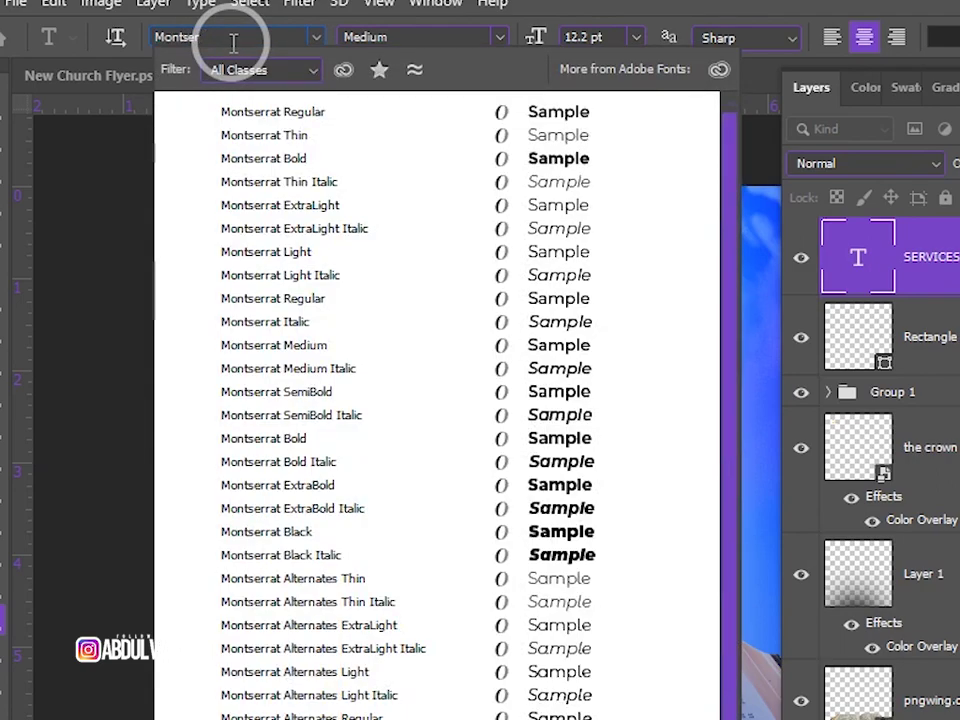
click(325, 393)
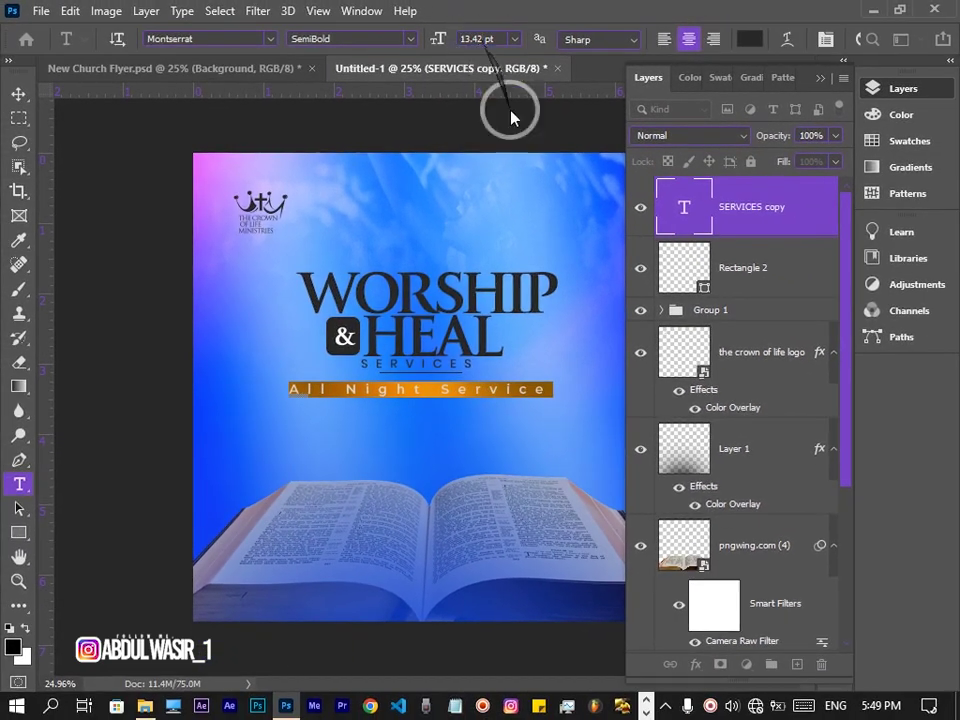
Give the line -20 tracking and white colour, then duplicate it and nudge the copy down.
click(825, 38)
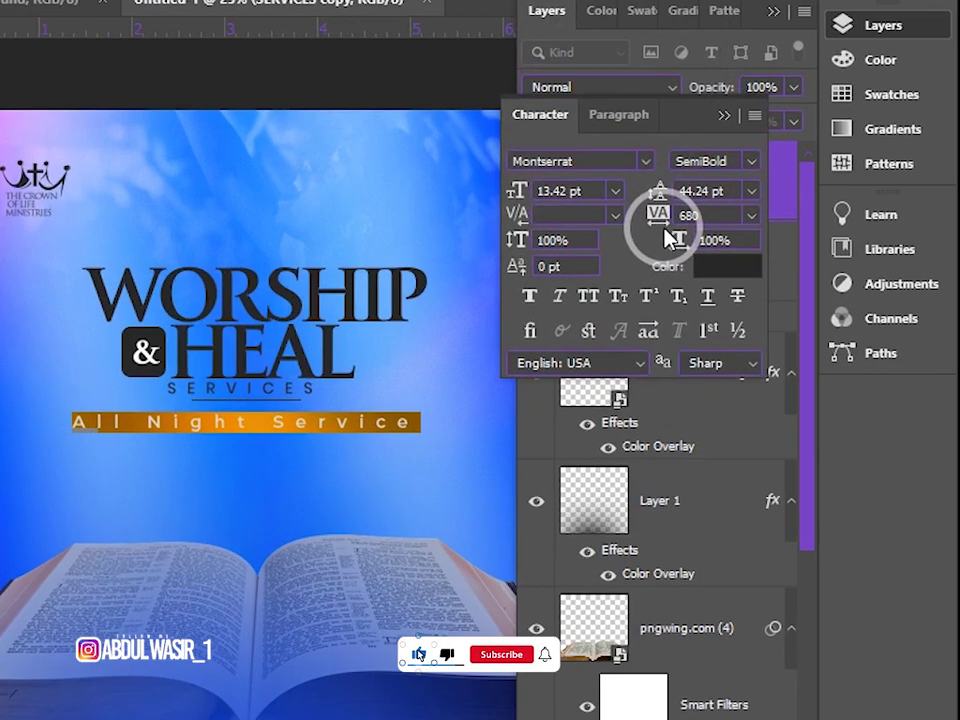
click(690, 214)
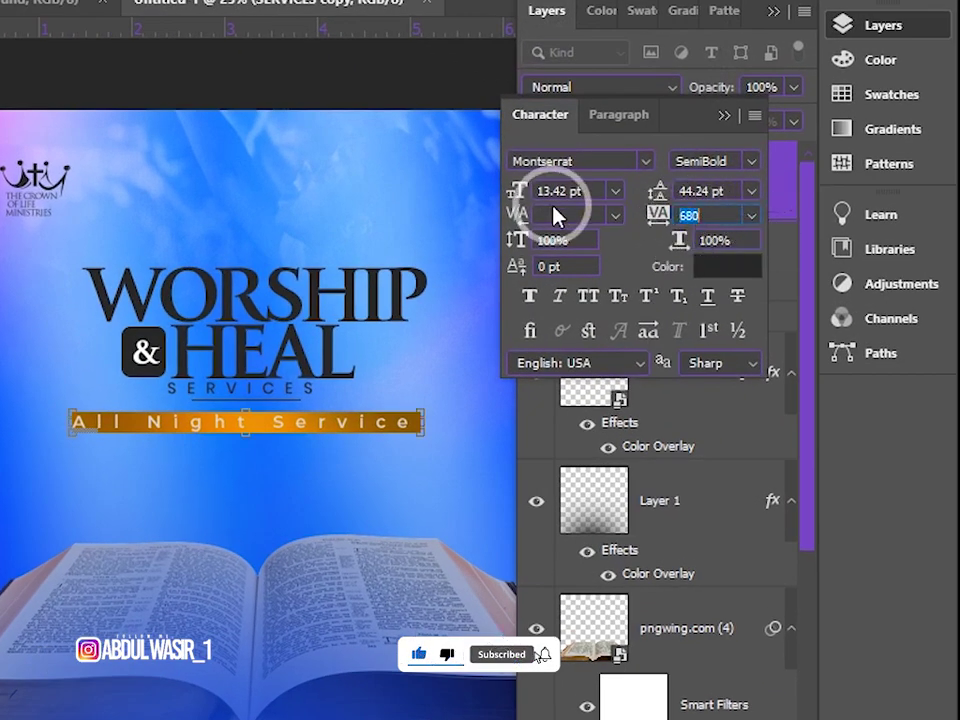
text(-20)
key(Return)
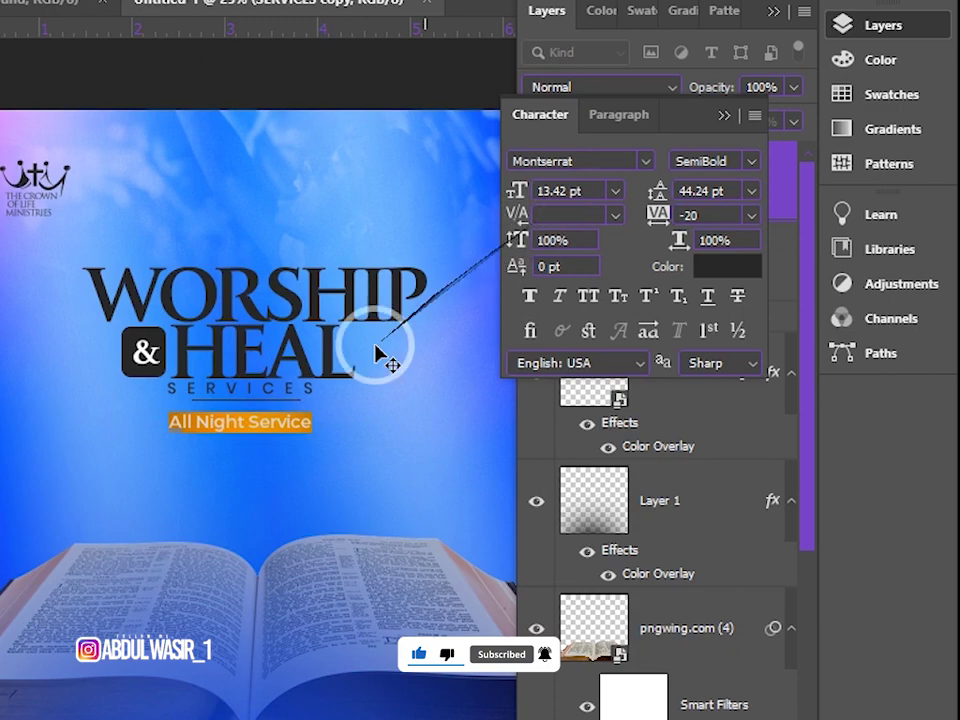
click(675, 283)
click(306, 401)
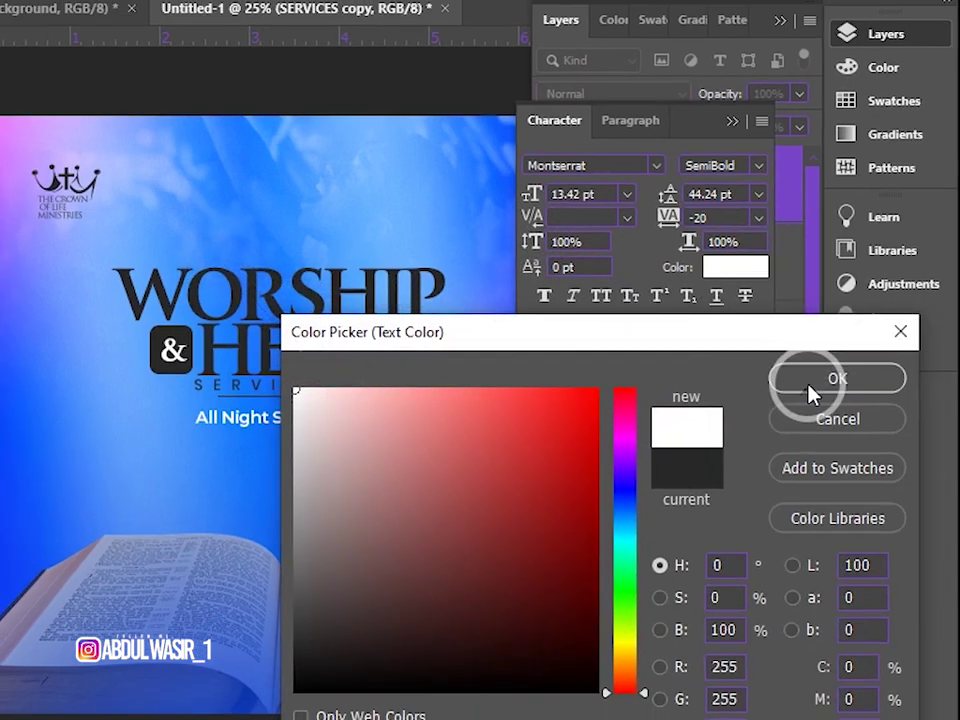
click(808, 392)
click(19, 94)
click(786, 158)
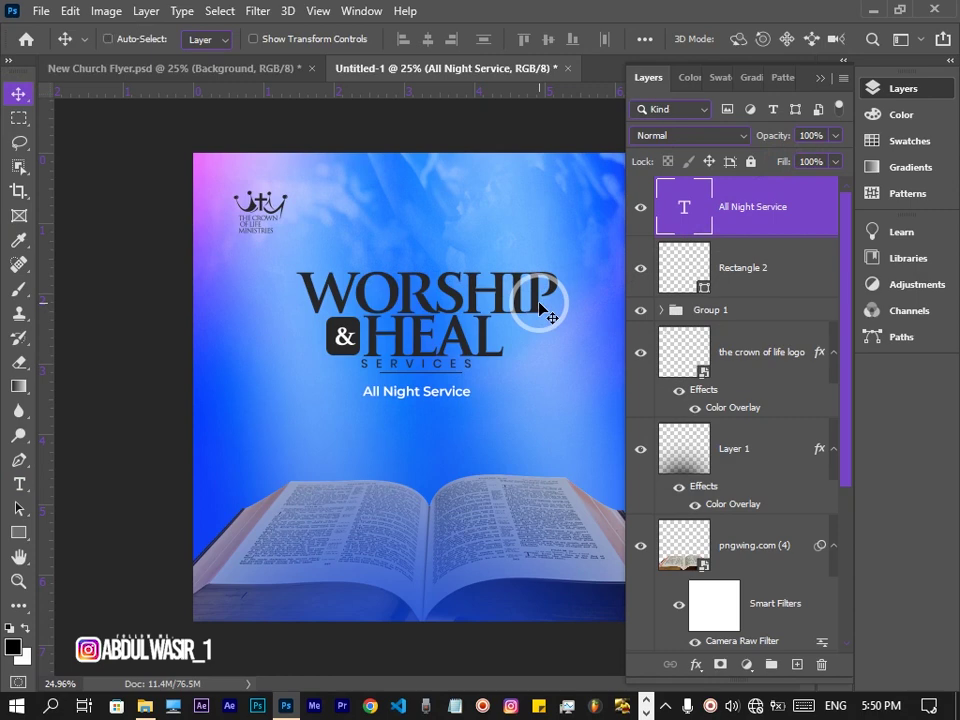
key(ctrl+j)
key(shift+Down)
key(shift+Down)
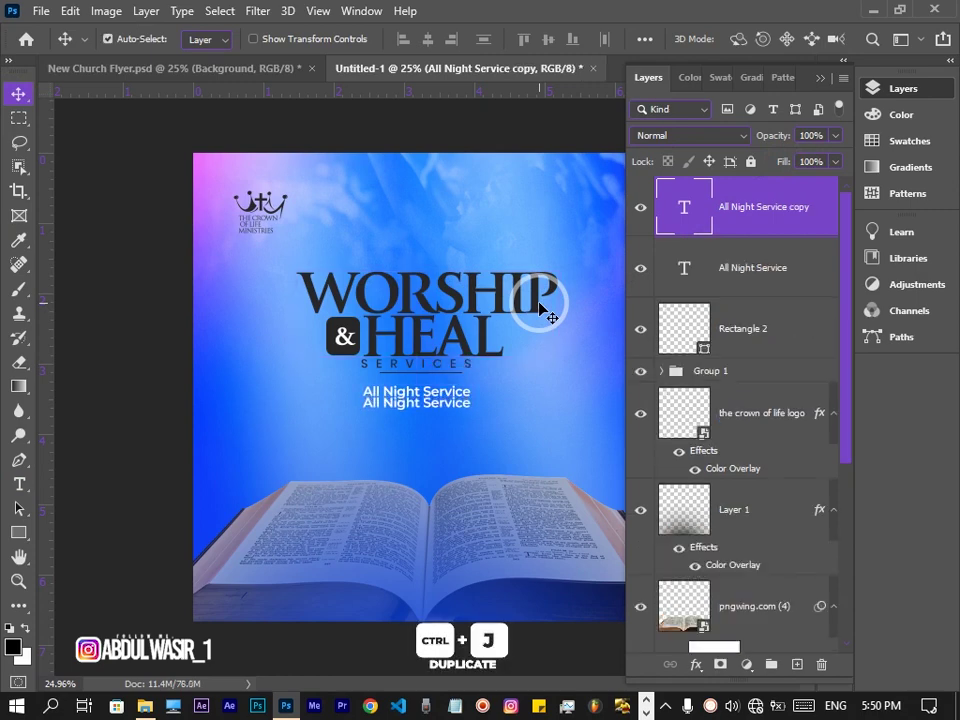
Retype the copy as '6:00pm - 8:30pm GMT', coloured with the dark colour sampled from WORSHIP.
scroll(375, 503, up, 2)
scroll(454, 508, down, 1)
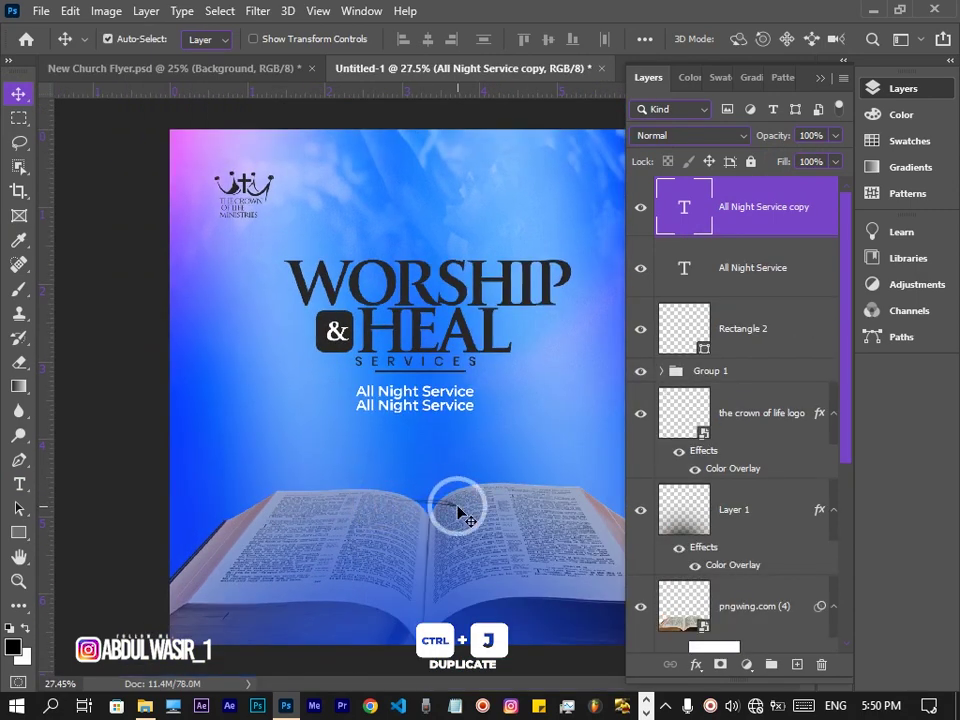
key(t)
text(6:00pm - 8:30pm G)
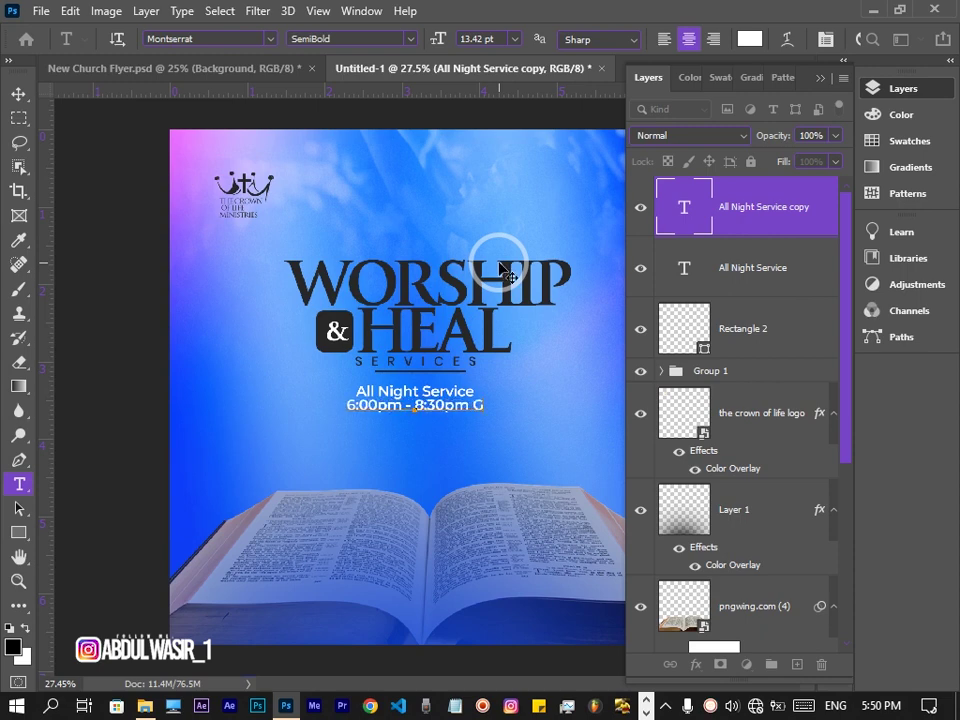
text(MTT)
key(ctrl+a)
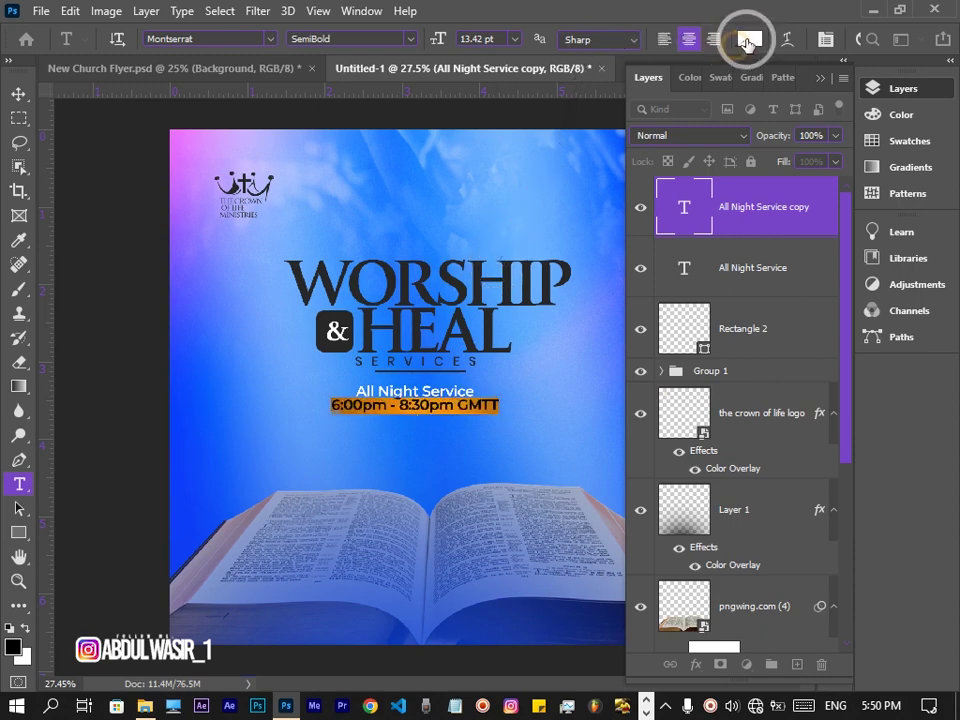
click(748, 40)
click(446, 276)
click(866, 360)
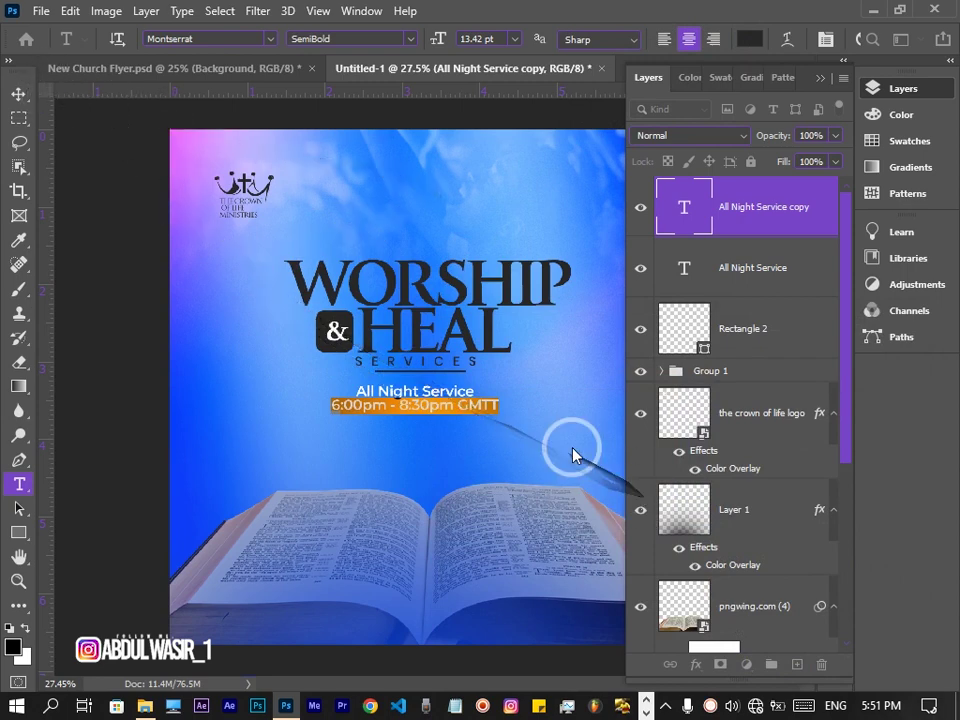
click(498, 408)
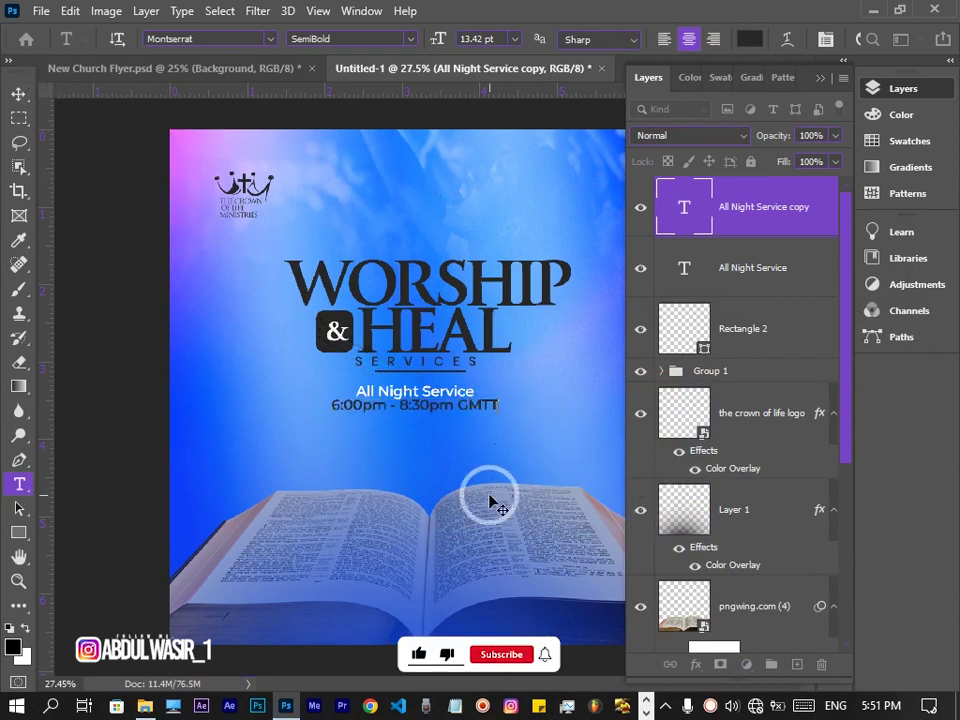
key(BackSpace)
click(18, 93)
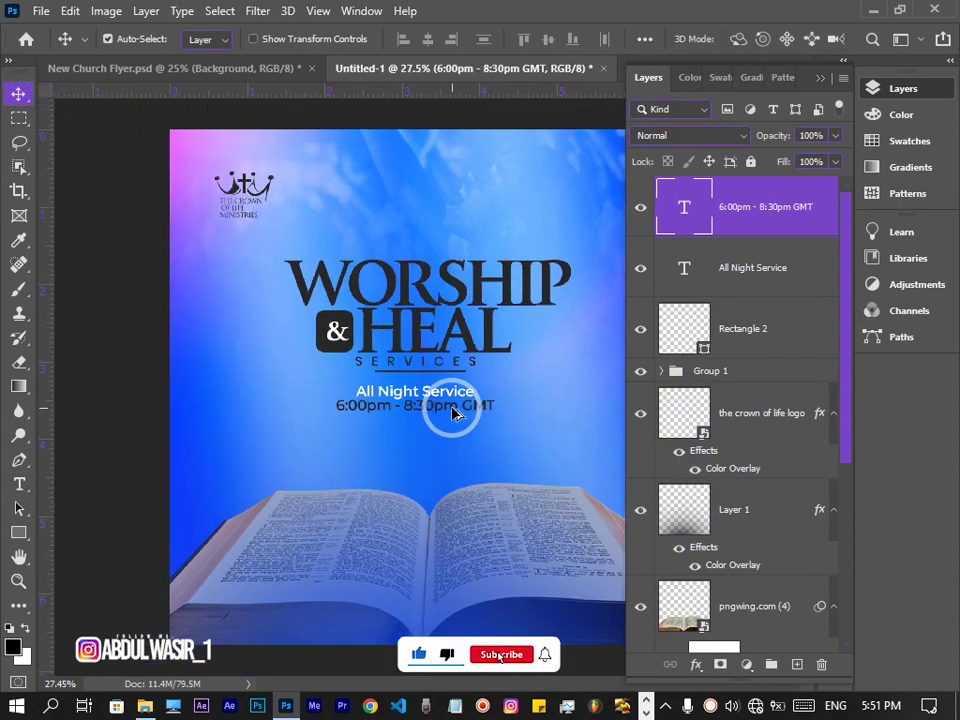
Copy the time line below it and retype it as the 'With Prophet' line, with the preacher's name in white.
drag(452, 413, 452, 413)
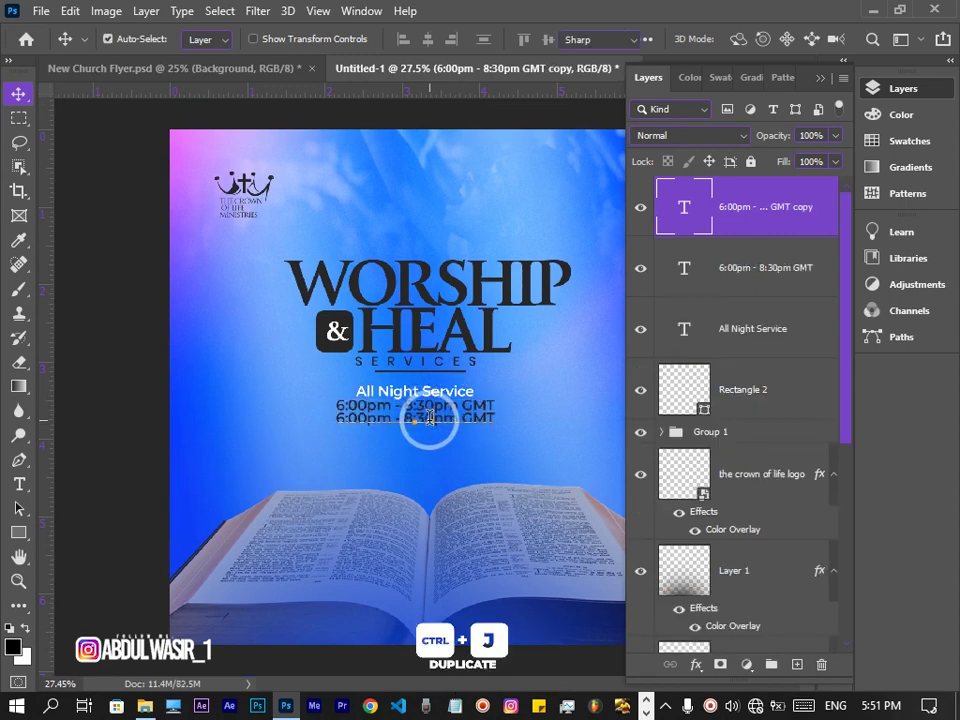
double_click(429, 418)
text(Venue)
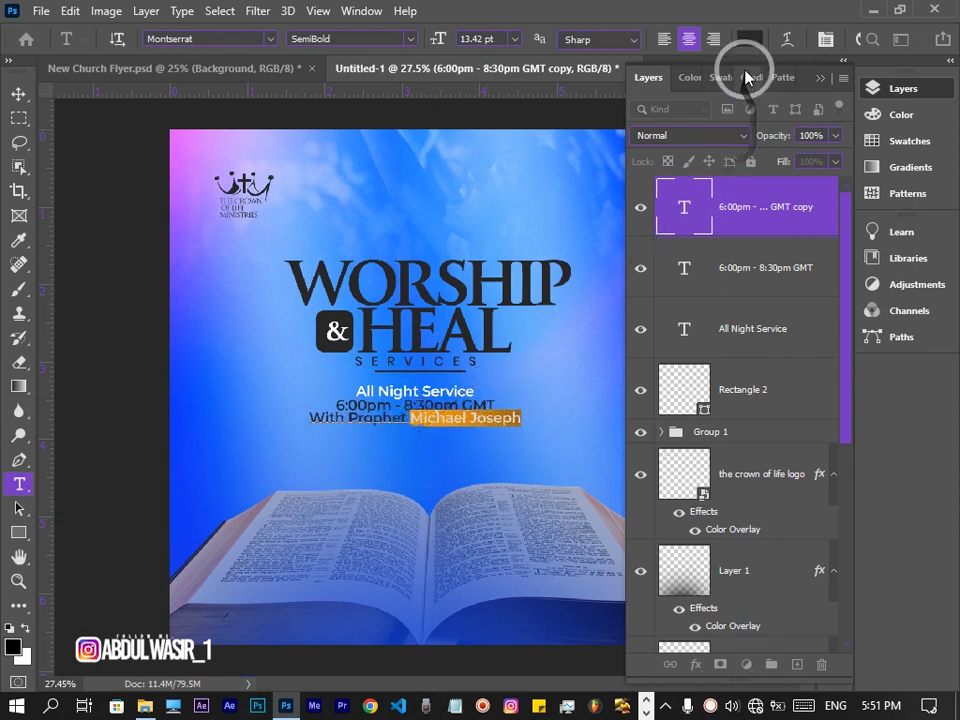
click(749, 38)
drag(470, 382, 430, 334)
click(865, 358)
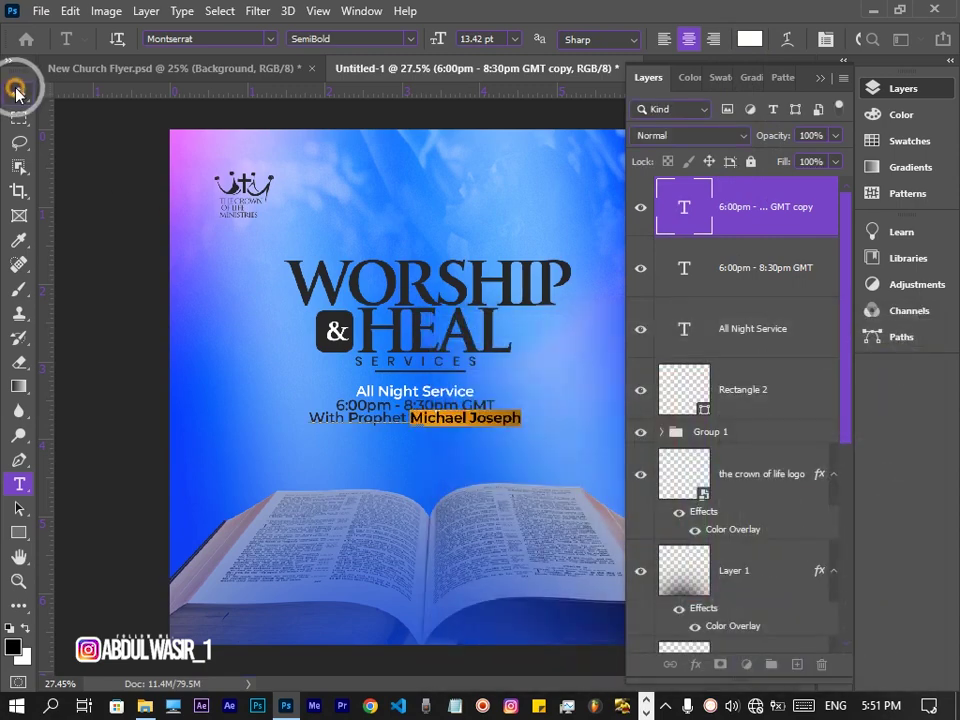
click(18, 92)
click(478, 435)
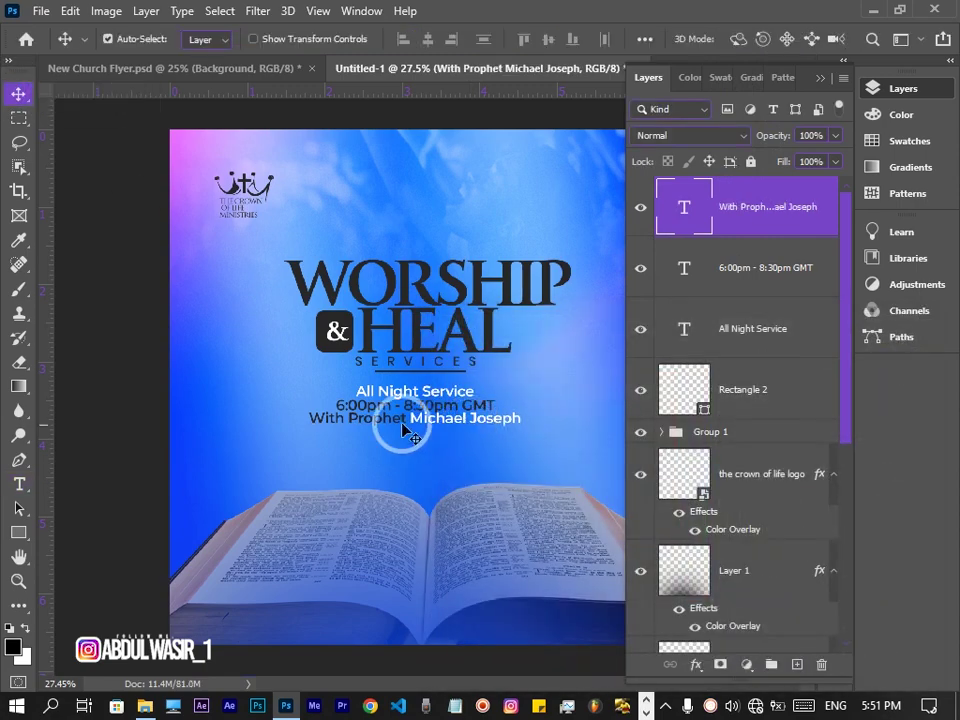
Add a new empty Layer 2 at the top of the layer stack.
scroll(400, 420, up, 2)
scroll(493, 456, up, 2)
click(797, 664)
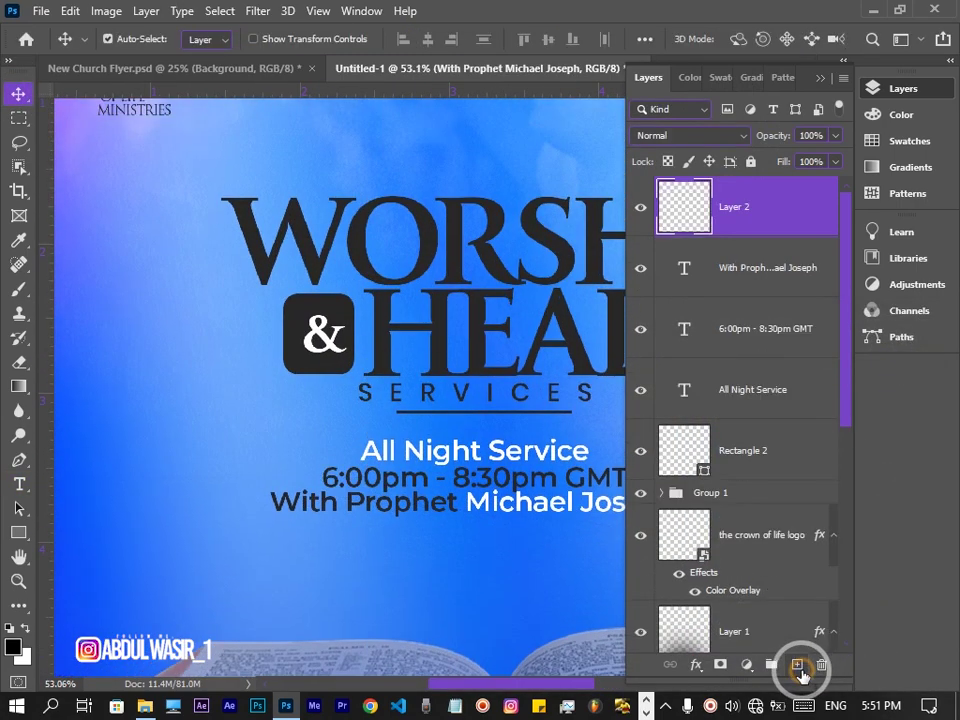
Draw a small three-sided polygon before the 'With Prophet' line.
scroll(317, 540, up, 1)
scroll(316, 540, up, 1)
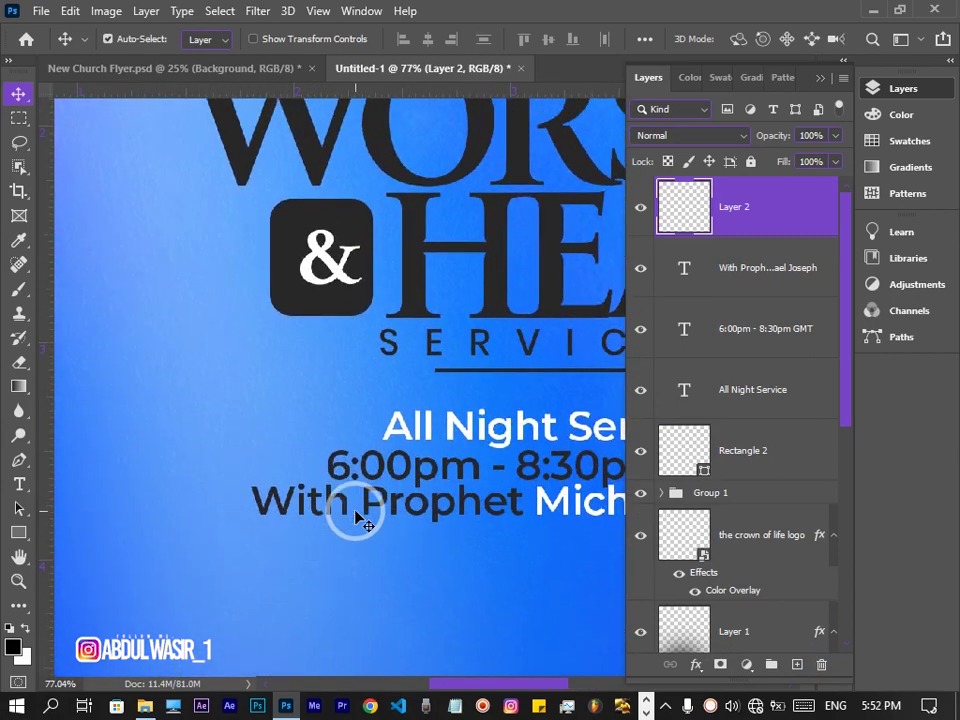
scroll(357, 517, up, 1)
click(18, 532)
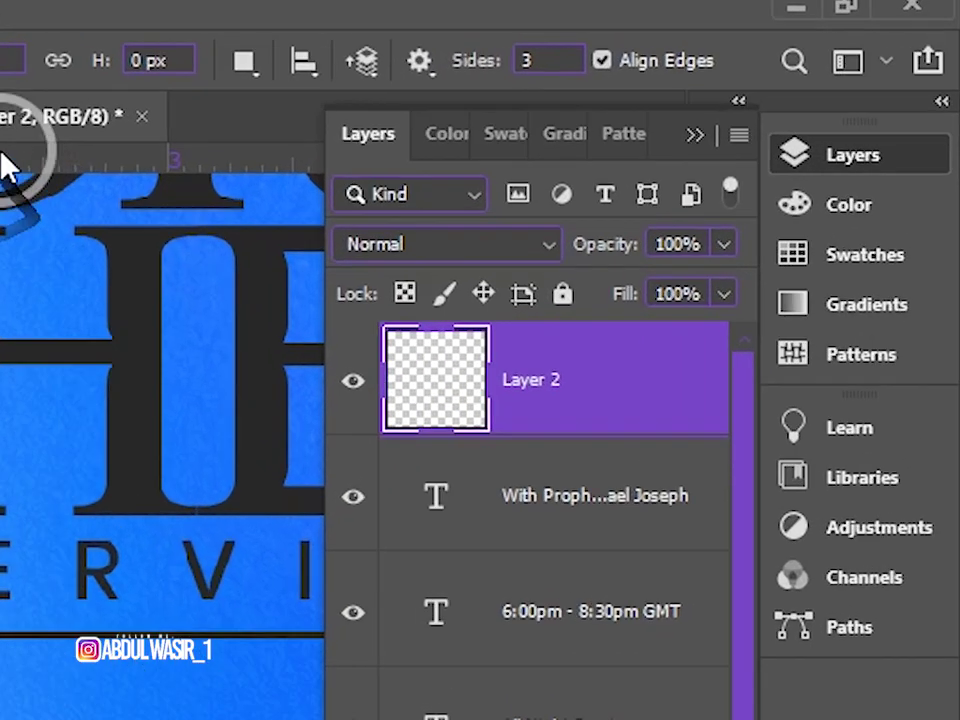
click(699, 40)
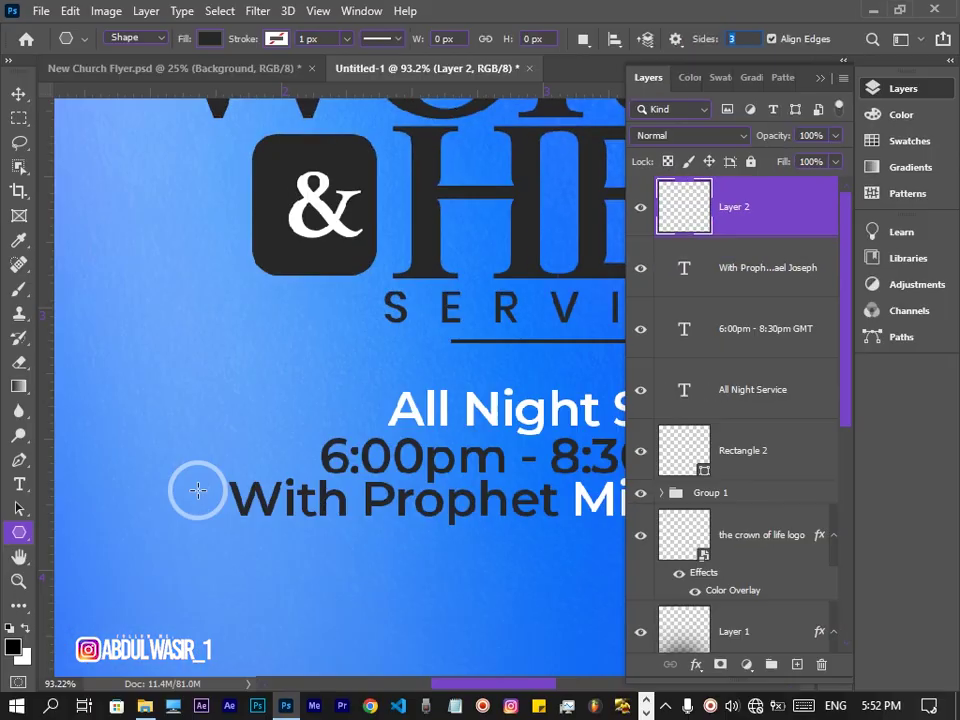
drag(197, 490, 221, 495)
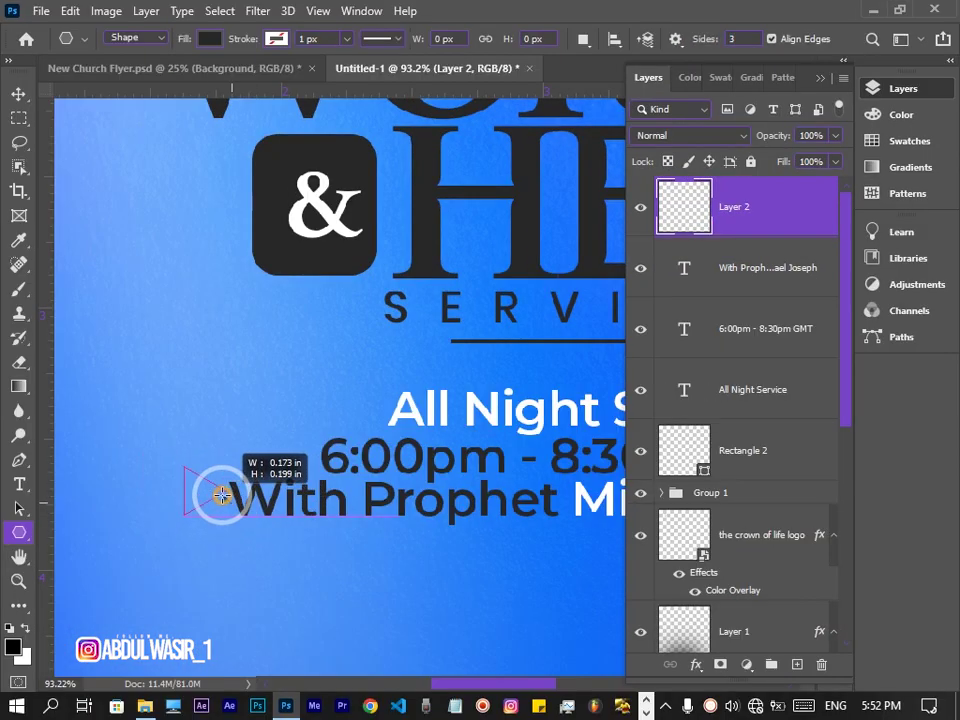
click(515, 364)
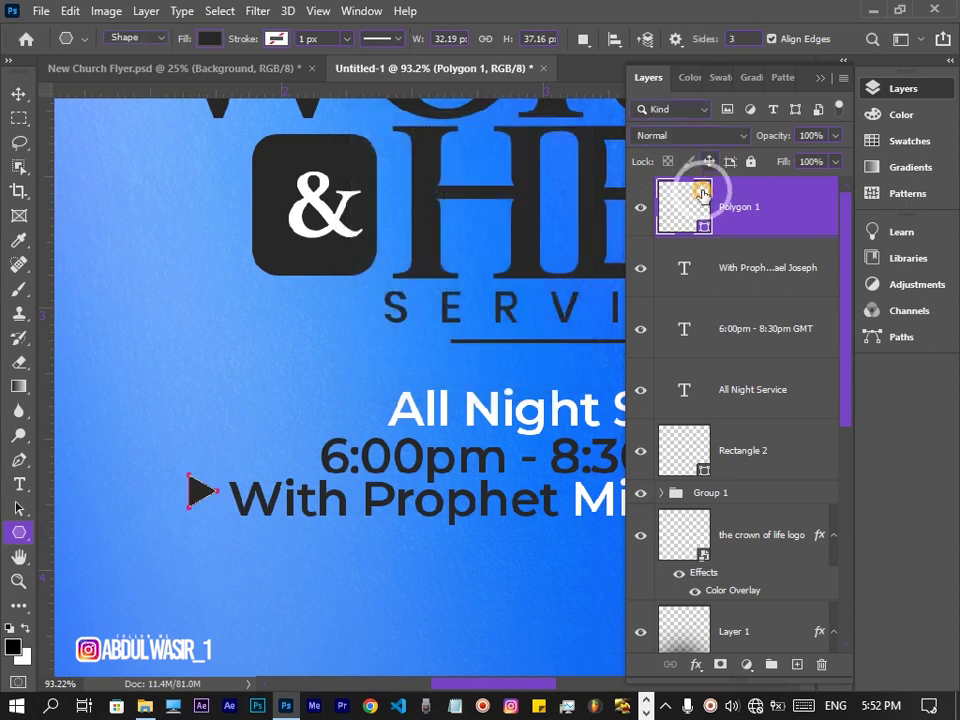
Fill the triangle with #ffffff and position it right beside 'With'.
double_click(703, 193)
text(ffffff)
key(Return)
key(v)
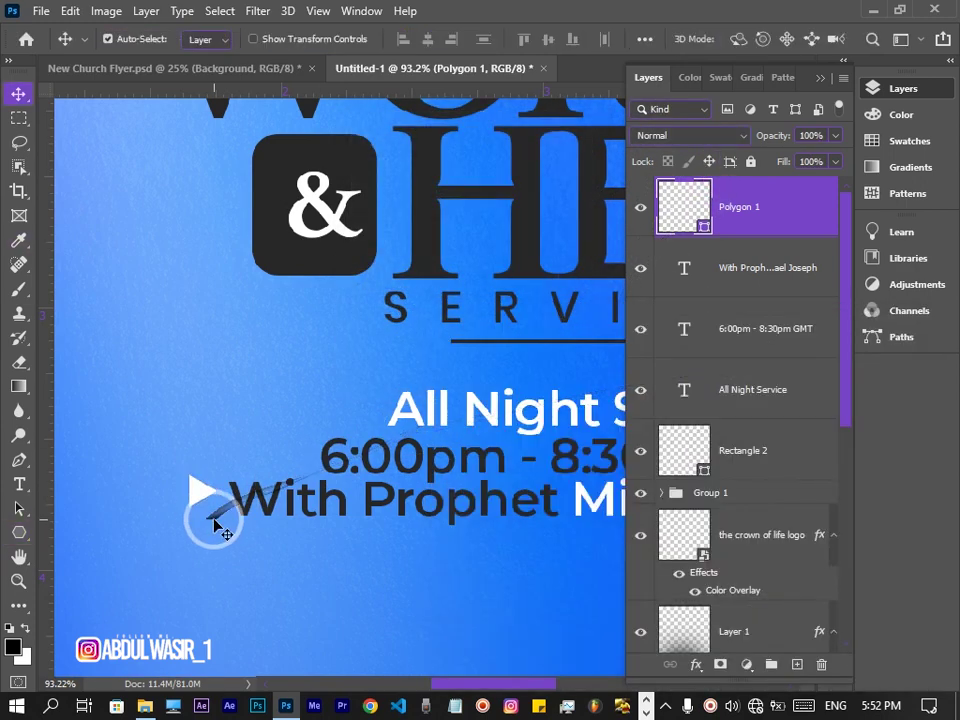
drag(213, 522, 215, 508)
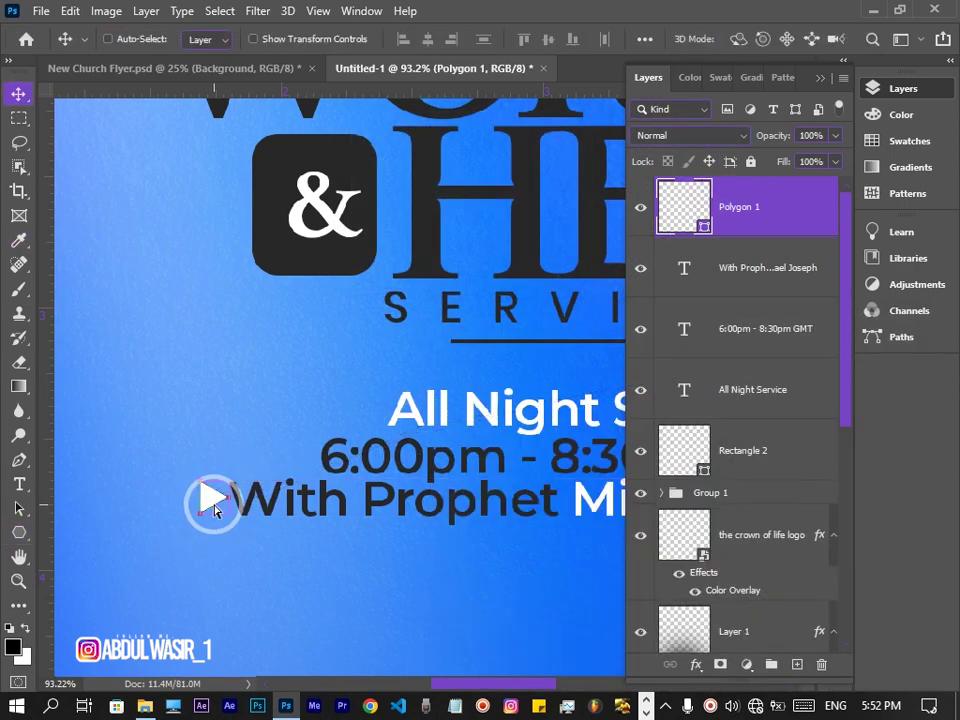
key(ctrl+0)
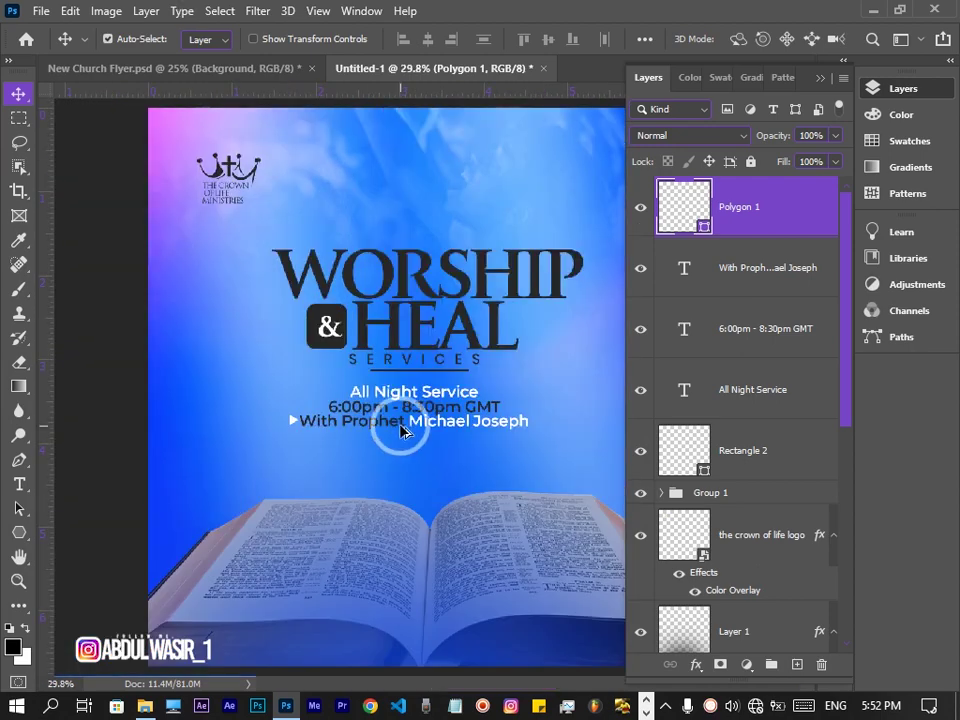
scroll(401, 430, down, 1)
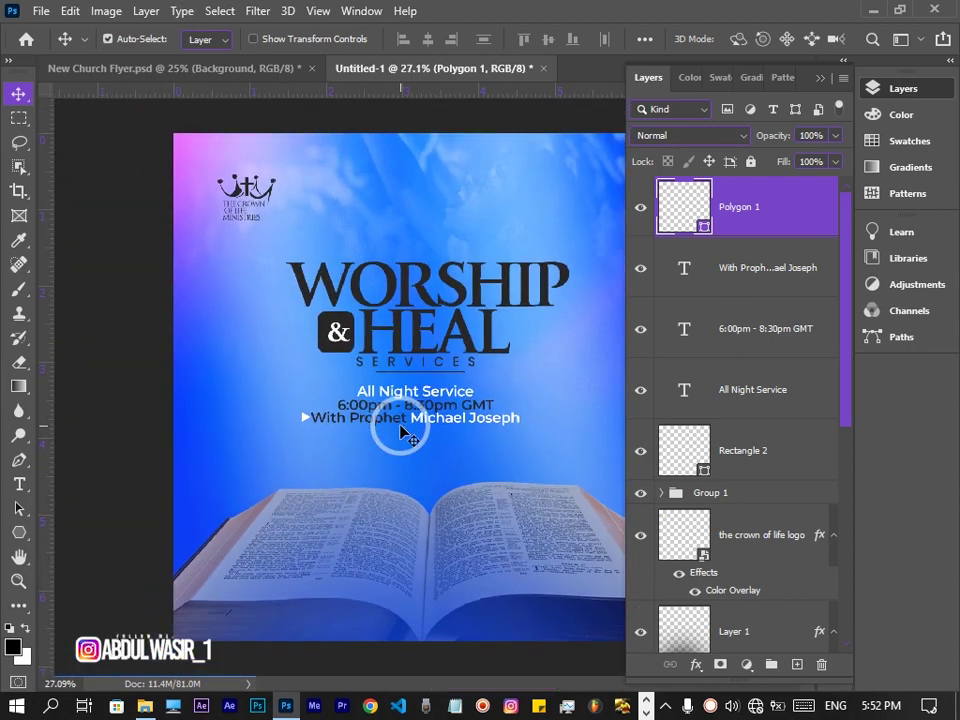
click(808, 286)
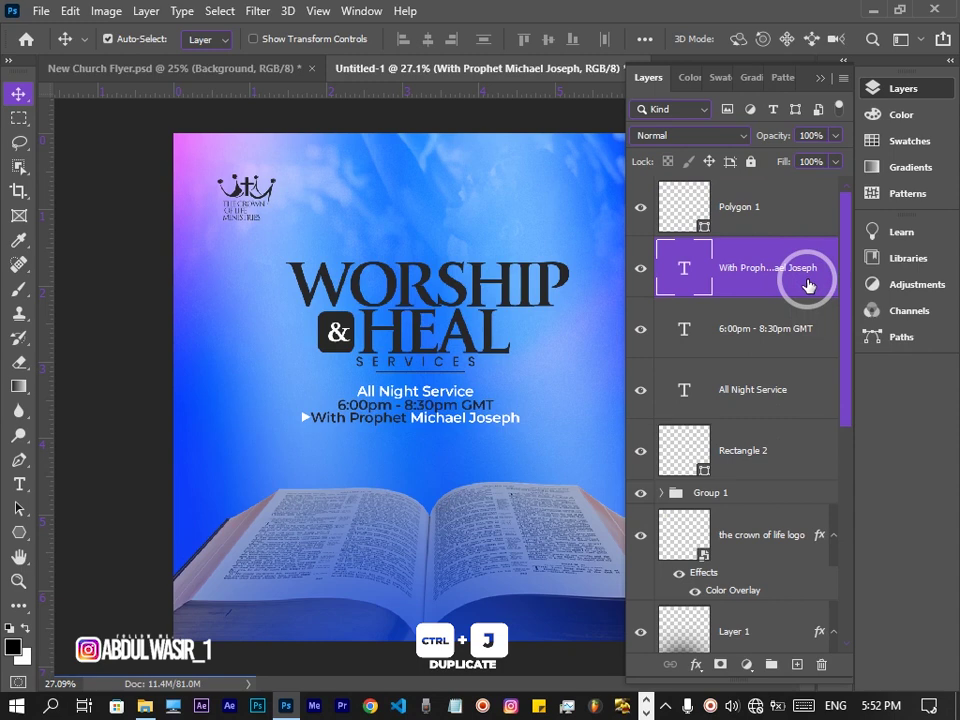
key(ctrl+j)
drag(808, 286, 703, 195)
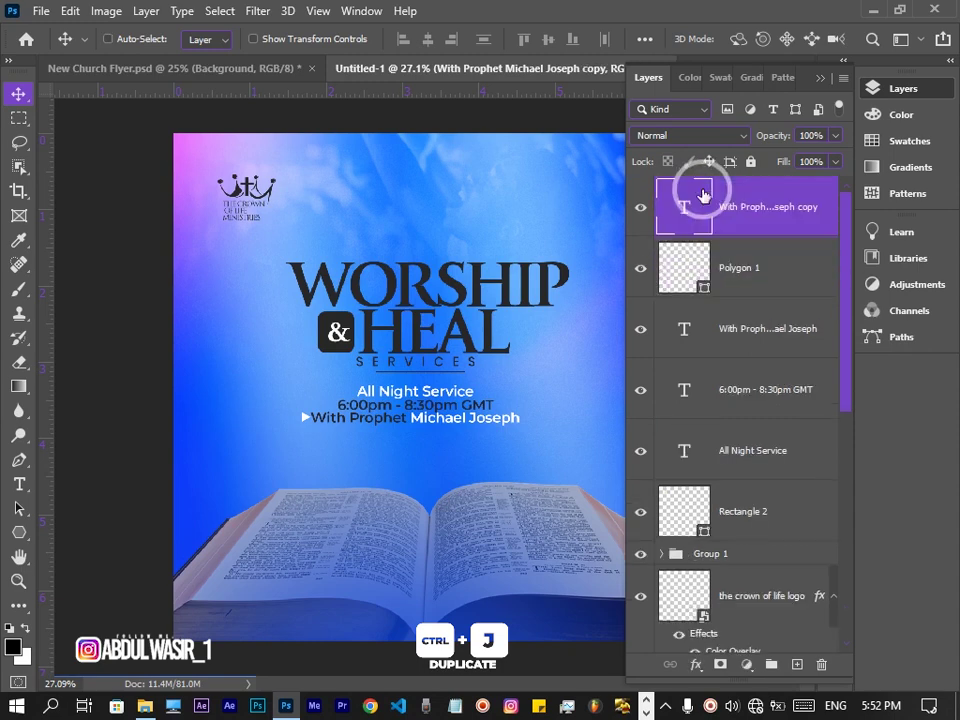
key(t)
click(380, 430)
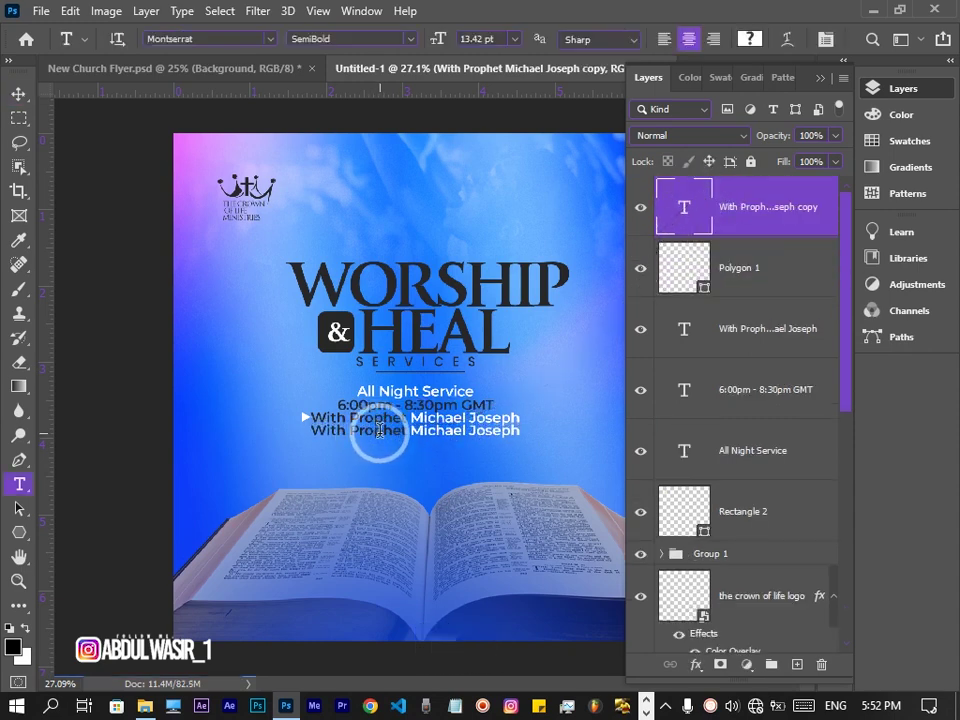
triple_click(380, 430)
text(@Lorem Ipsum Holy Church, London)
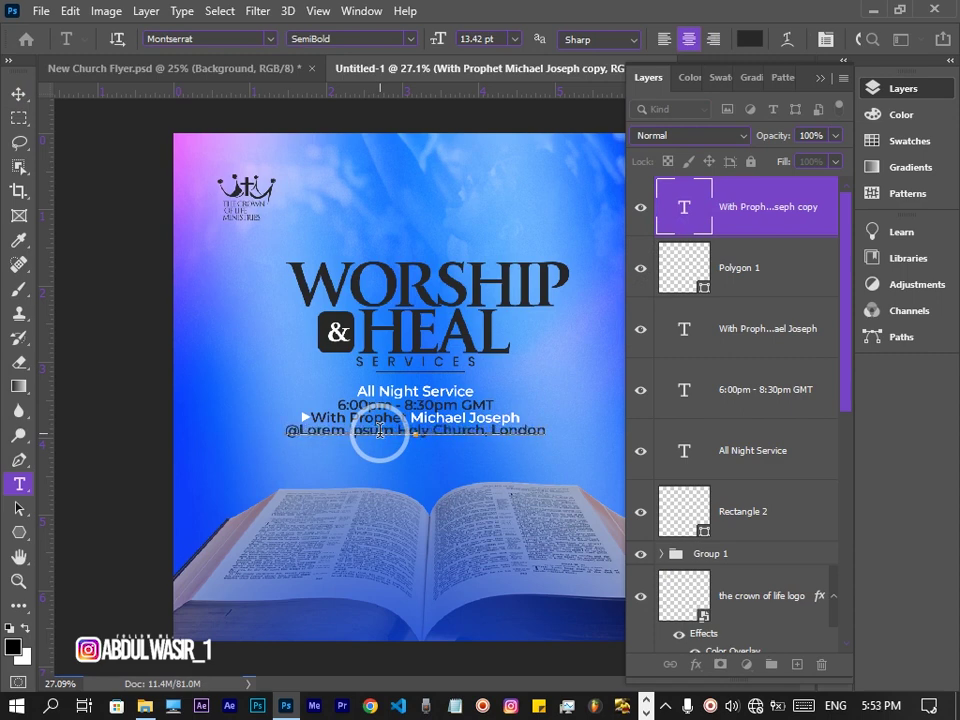
click(18, 93)
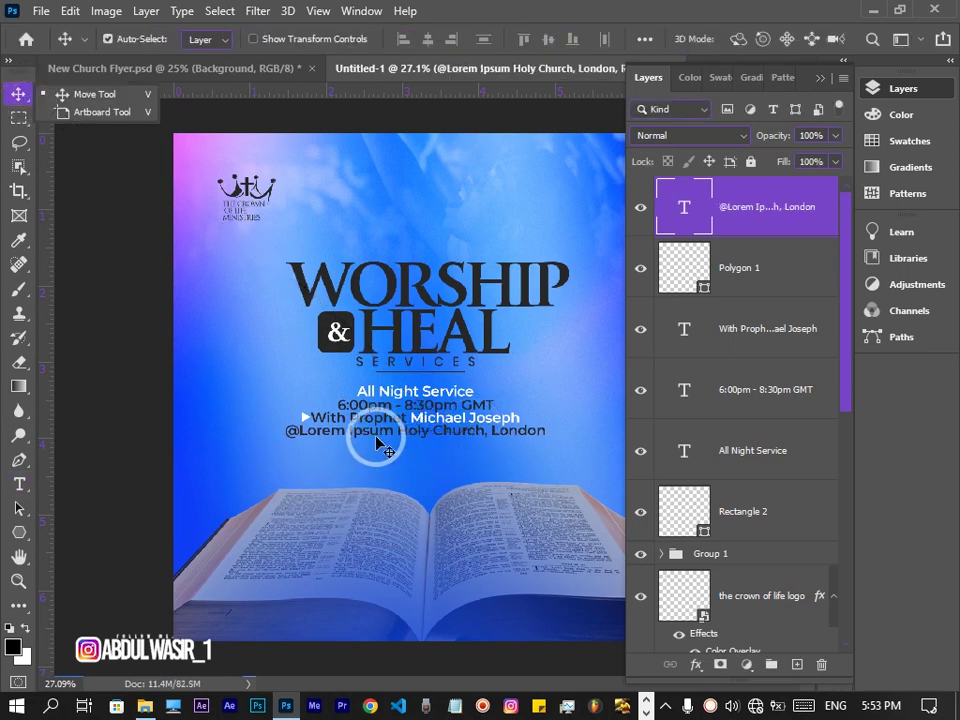
Select all the event detail layers together in the Layers panel.
scroll(381, 444, up, 4)
scroll(381, 444, down, 3)
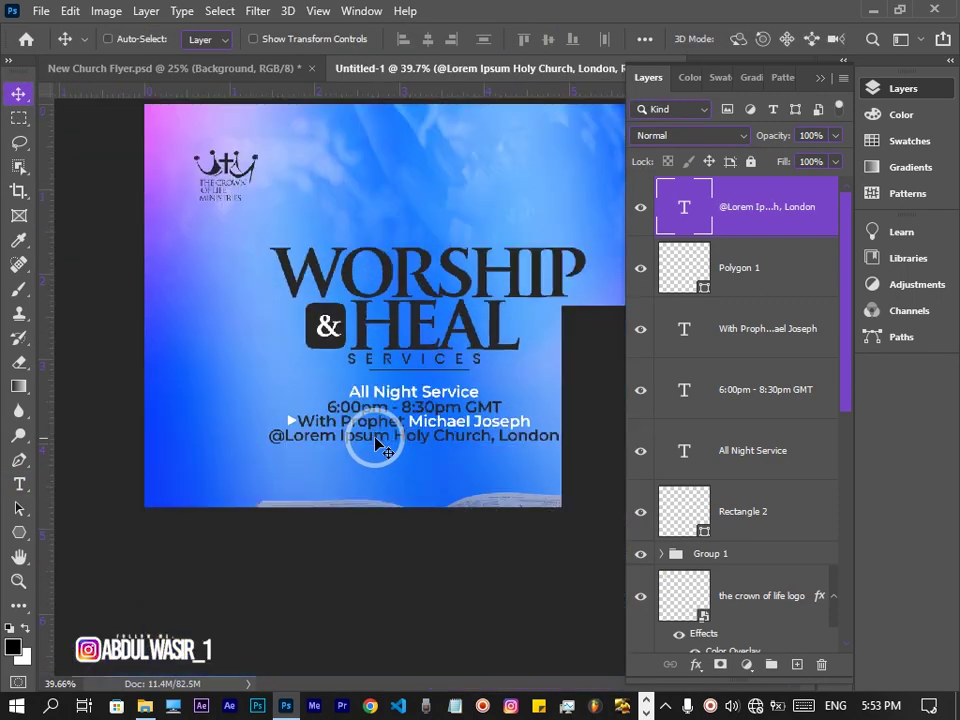
drag(548, 433, 660, 370)
scroll(541, 445, down, 1)
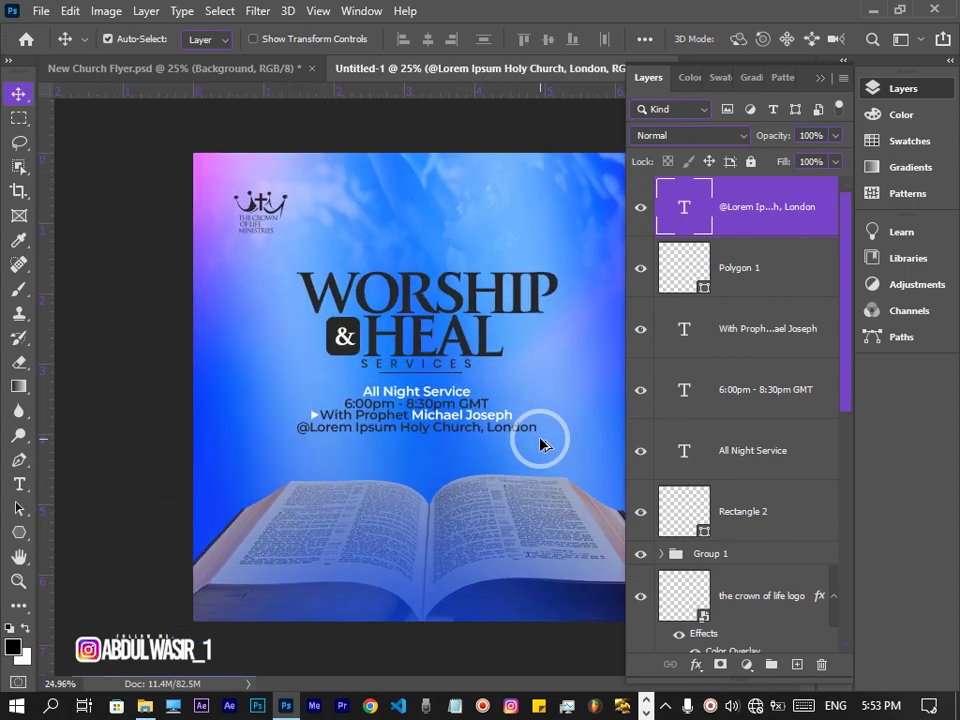
scroll(541, 445, down, 1)
drag(568, 392, 797, 398)
scroll(776, 471, down, 1)
shift+click(776, 471)
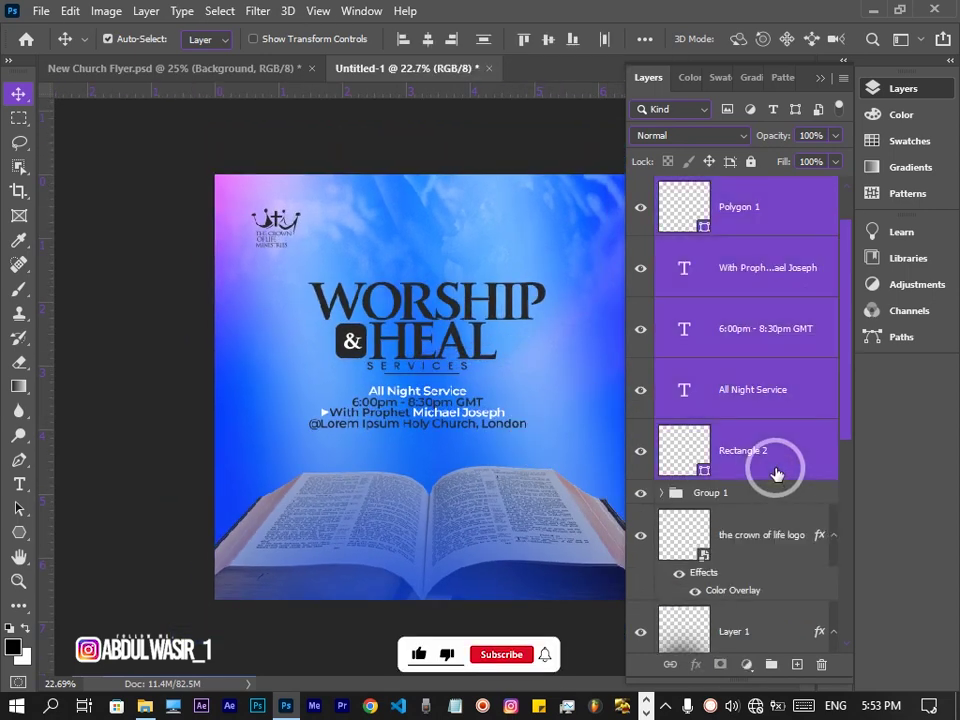
Group the detail layers as Group 2, move Rectangle 2 out of it, and nudge the group down.
key(ctrl+g)
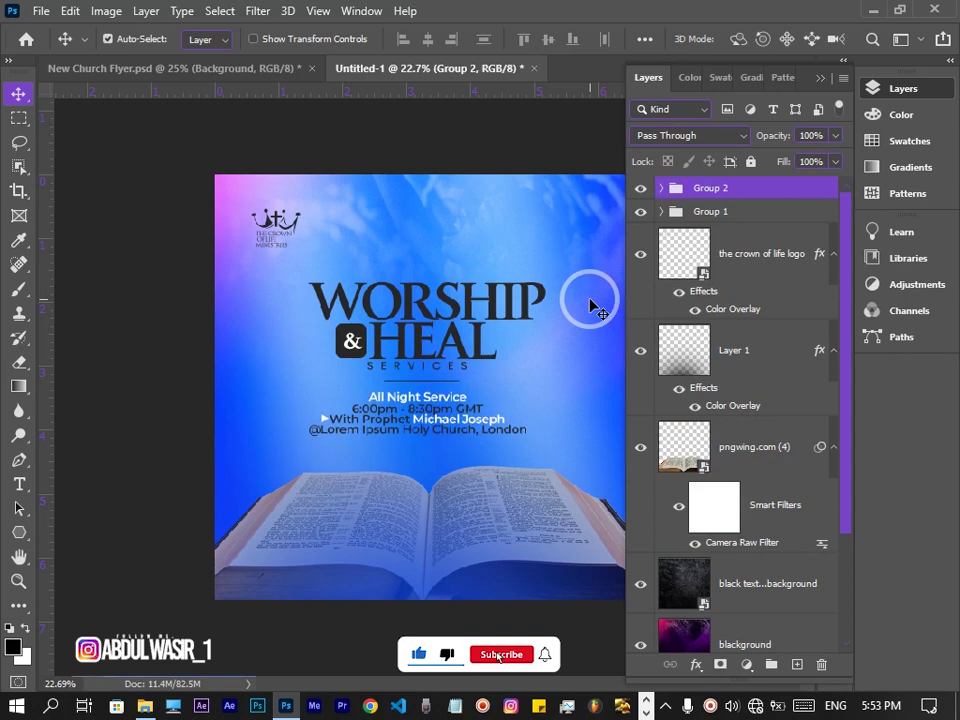
scroll(427, 387, up, 3)
drag(418, 458, 670, 232)
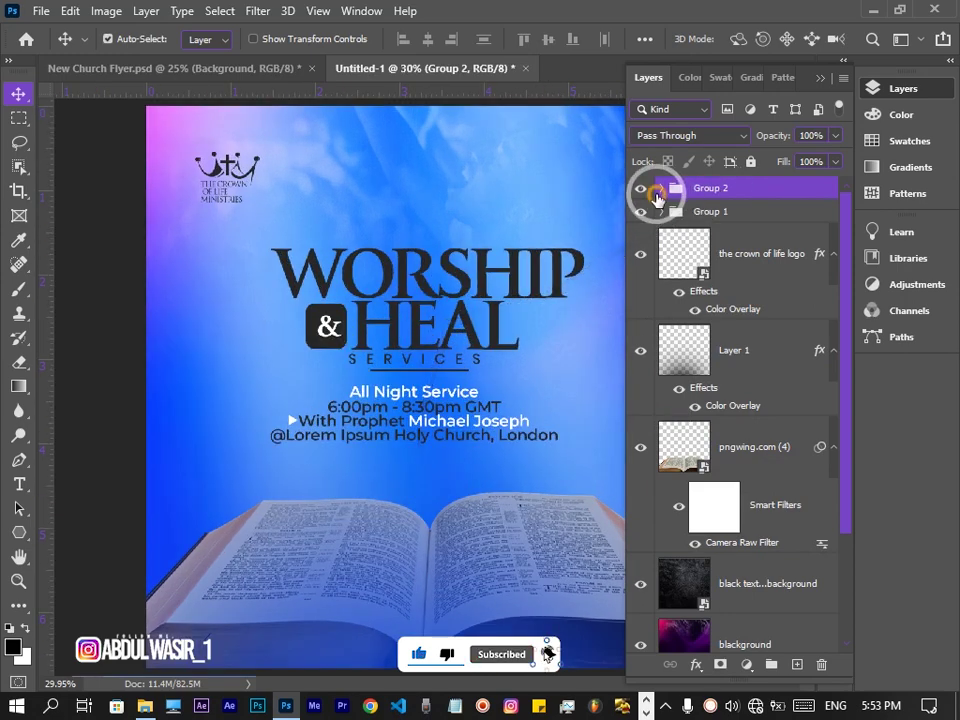
click(660, 188)
drag(768, 550, 759, 182)
click(662, 249)
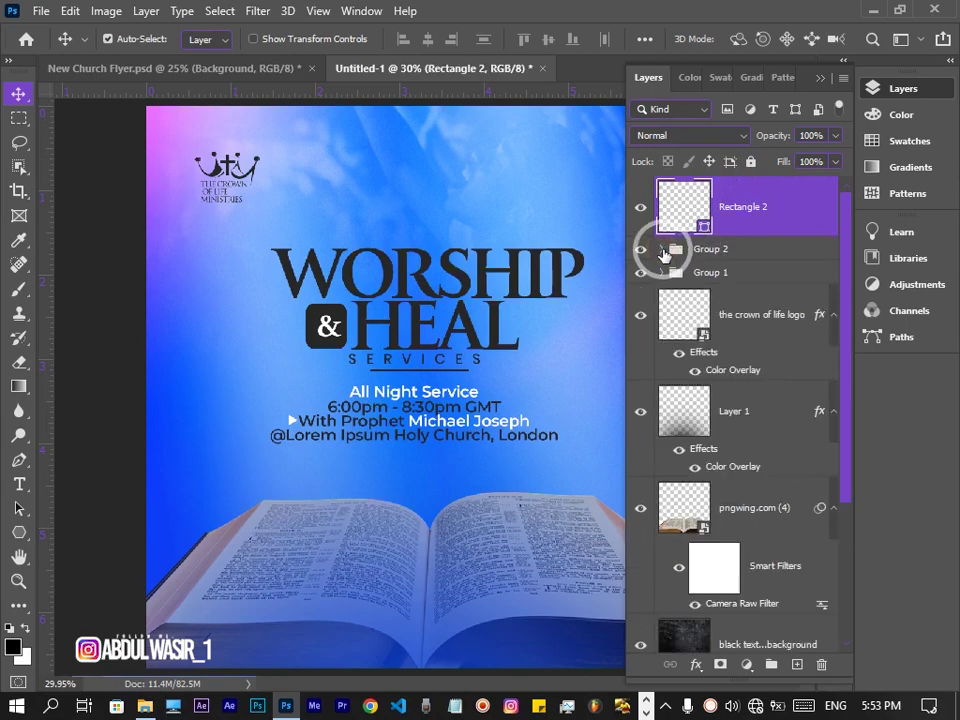
click(749, 250)
key(shift+Down)
key(shift+Down)
key(shift+Down)
Make the divider line under SERVICES thinner with Free Transform.
scroll(488, 371, up, 1)
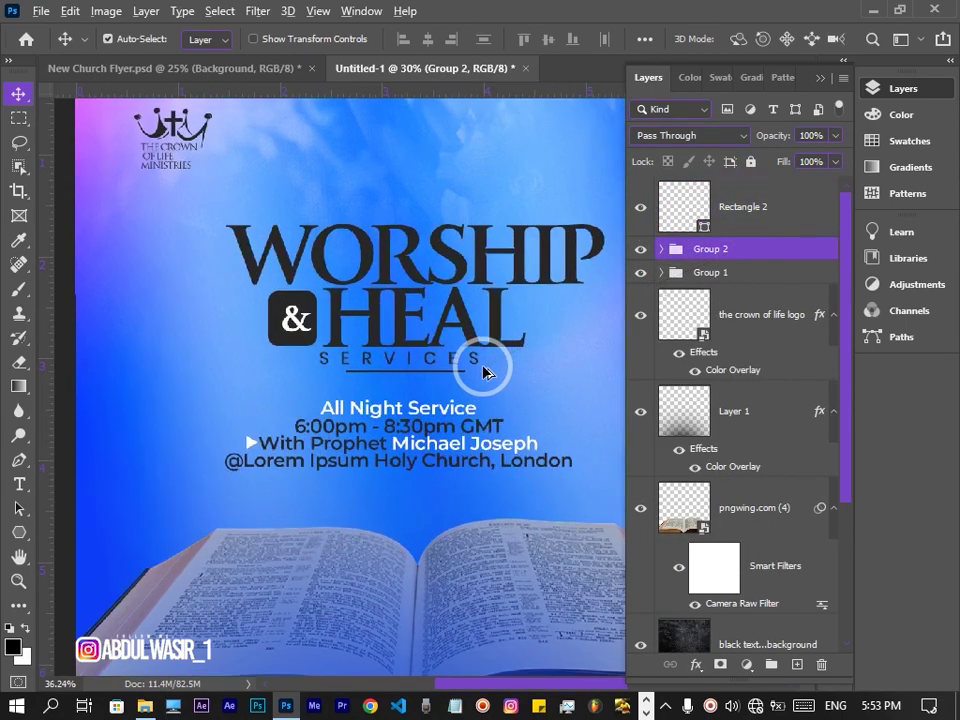
scroll(381, 407, up, 2)
scroll(315, 386, up, 2)
scroll(343, 362, up, 3)
scroll(320, 400, up, 2)
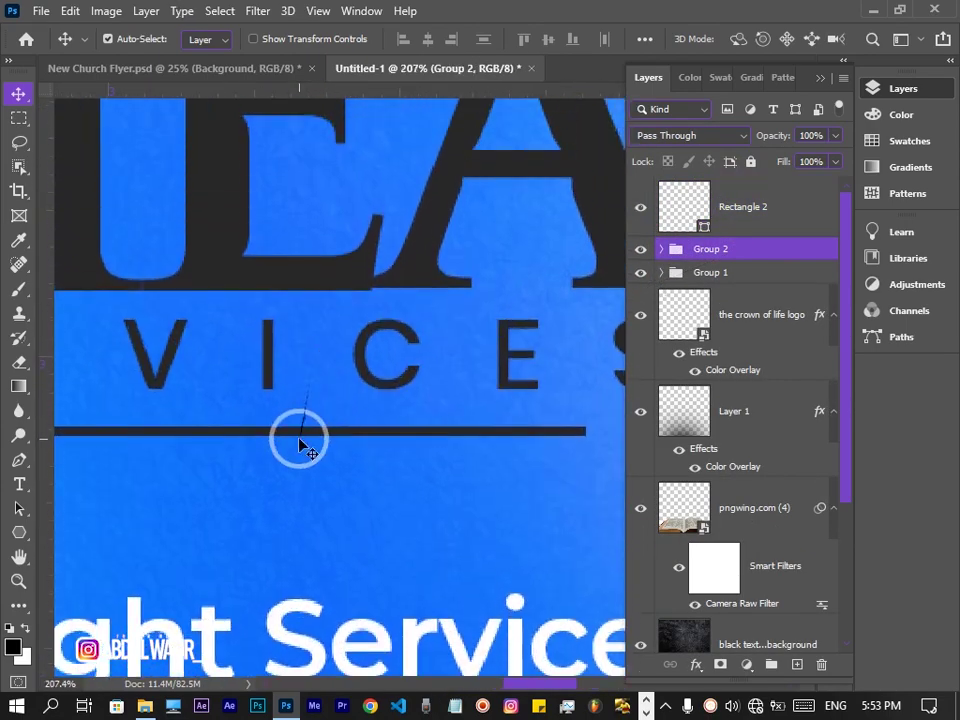
click(296, 435)
key(ctrl+t)
drag(247, 438, 238, 436)
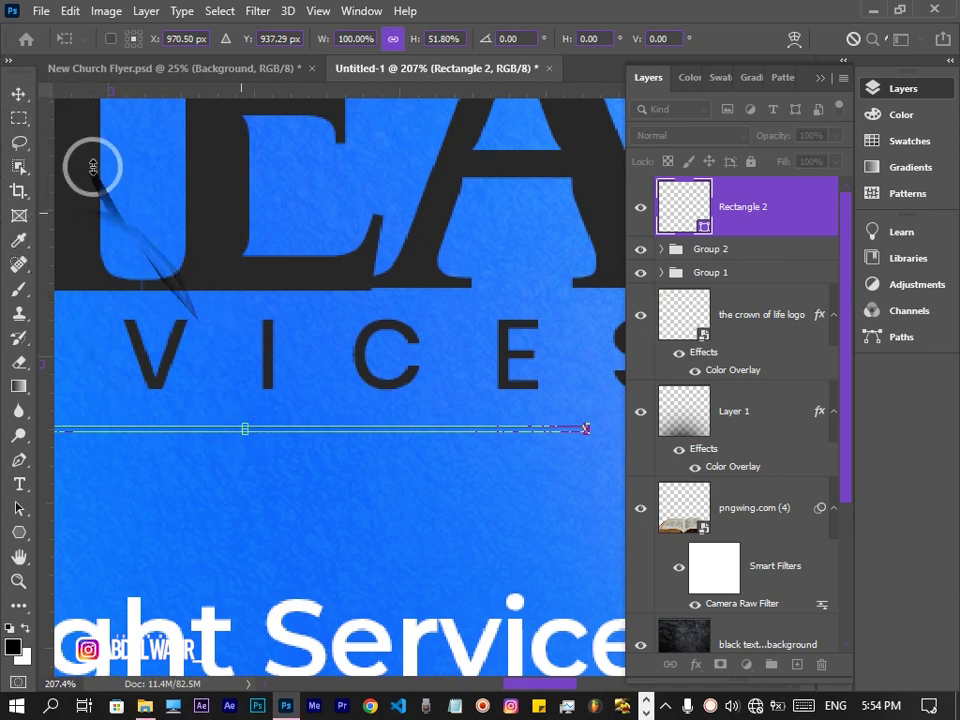
click(18, 93)
With Auto-Select enabled, select the church location text layer from the canvas.
key(ctrl+0)
click(107, 38)
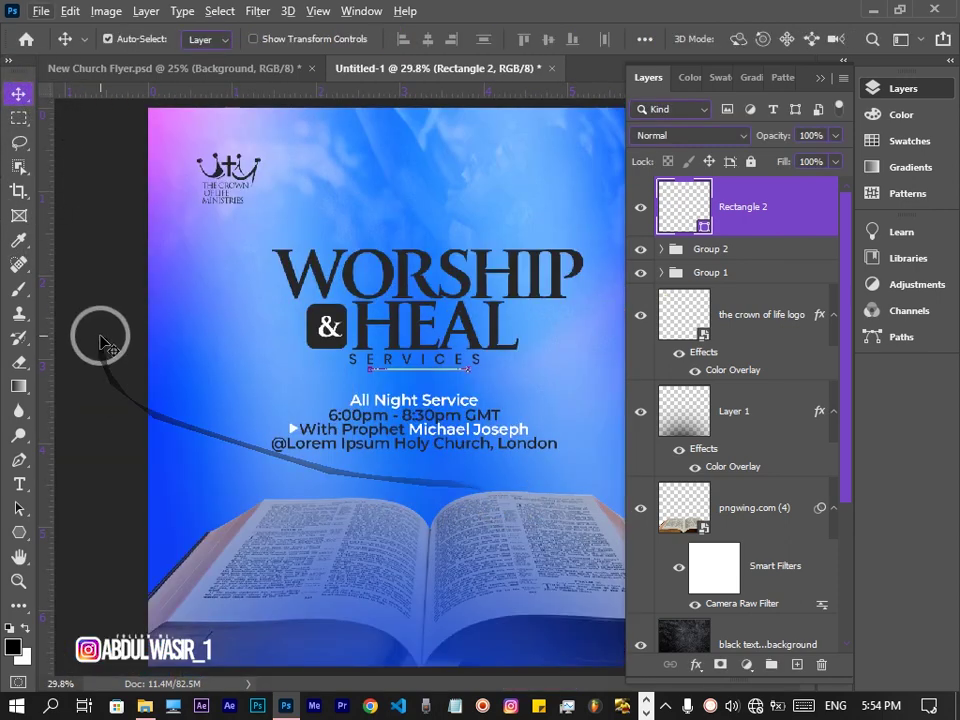
click(101, 332)
click(745, 250)
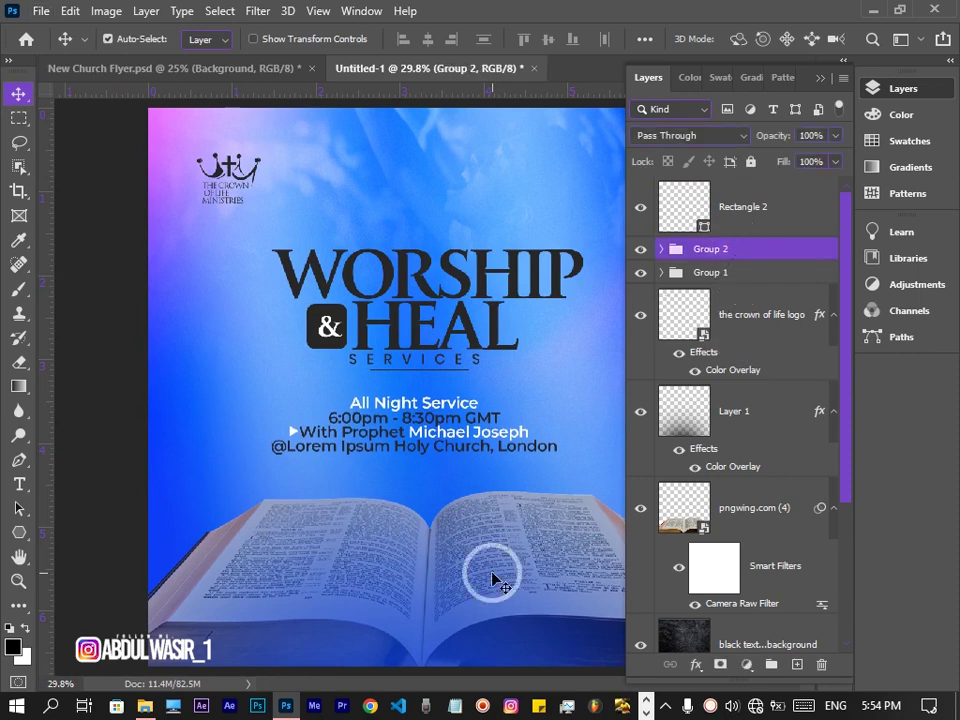
scroll(303, 538, down, 1)
scroll(303, 538, down, 1)
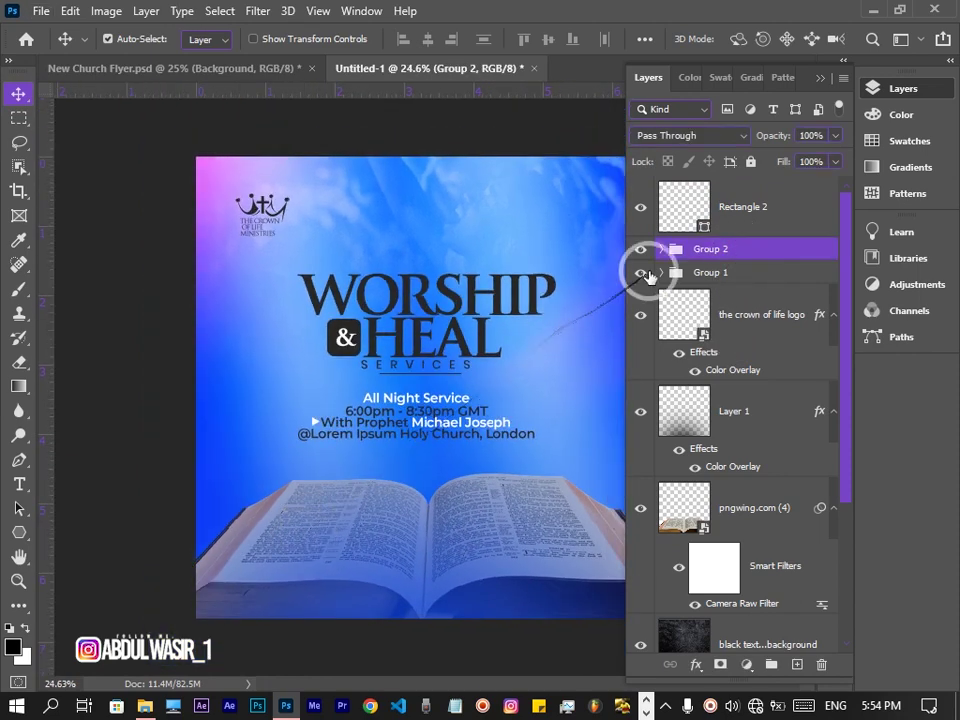
right_click(455, 440)
click(491, 459)
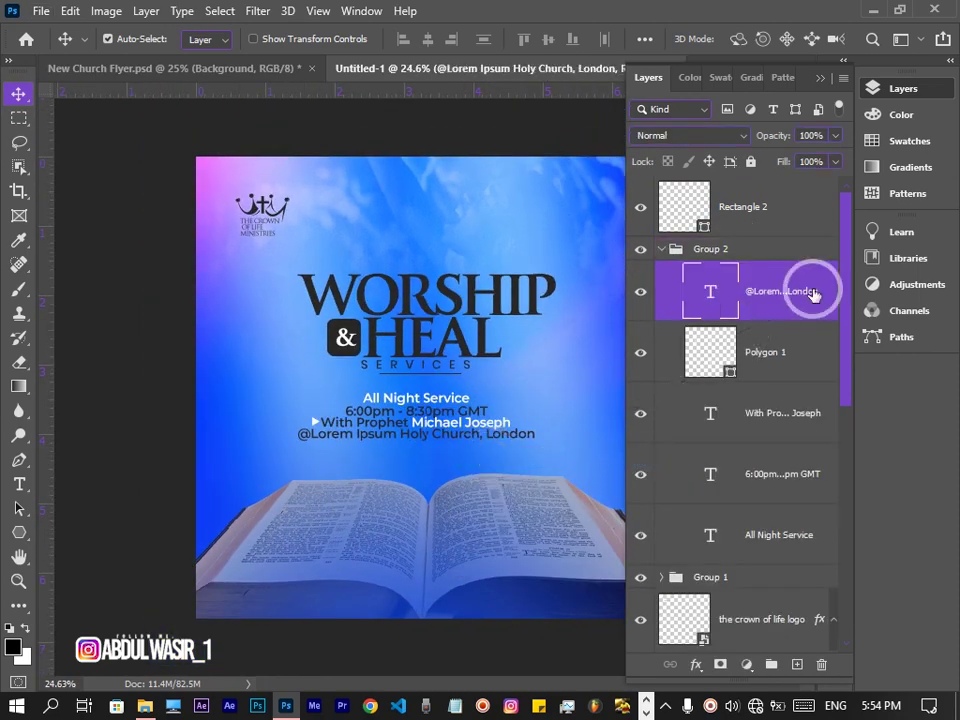
Duplicate the church location text and move the copy to the flyer's bottom over the Bible.
key(ctrl+j)
mouse_move(690, 293)
mouse_down()
mouse_move(762, 250)
mouse_move(690, 192)
mouse_up()
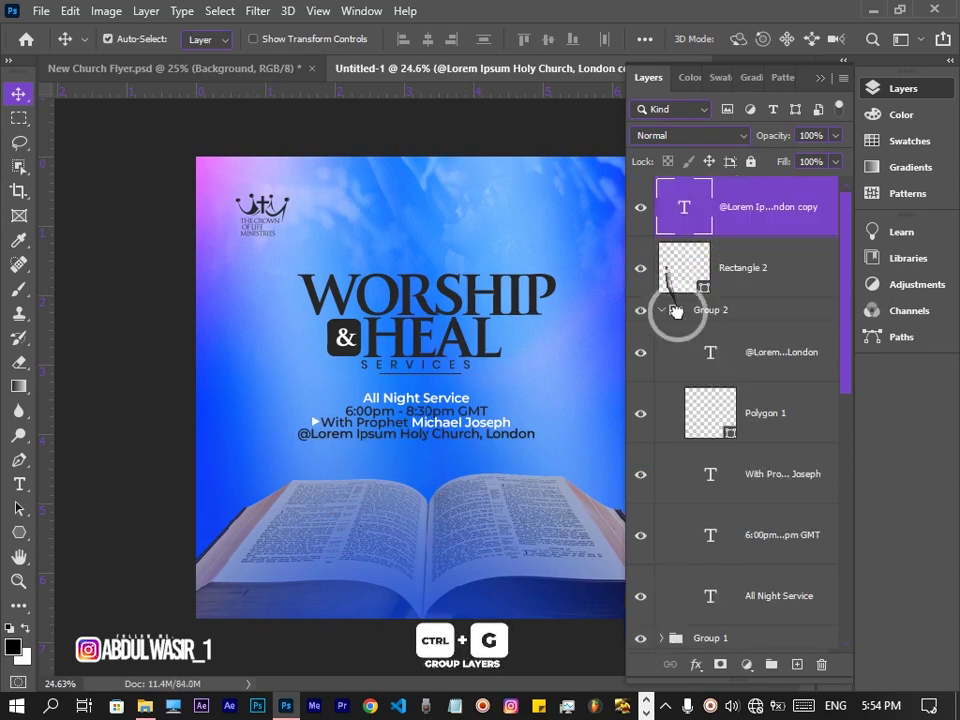
click(660, 310)
drag(484, 438, 490, 600)
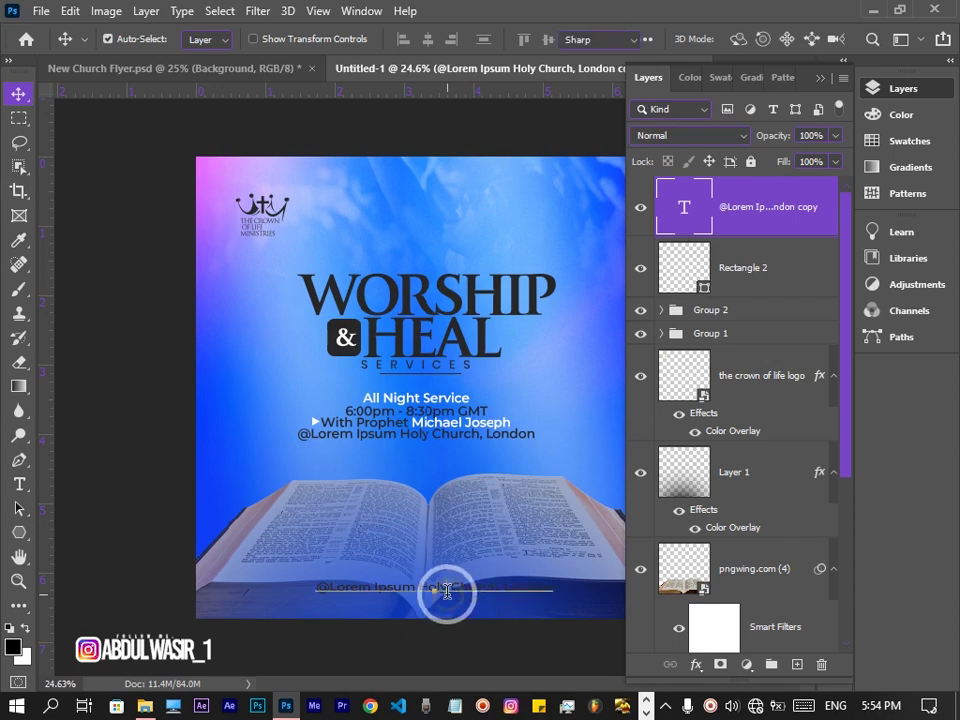
Retype the copy as white 'tcl_ministries' text.
double_click(447, 592)
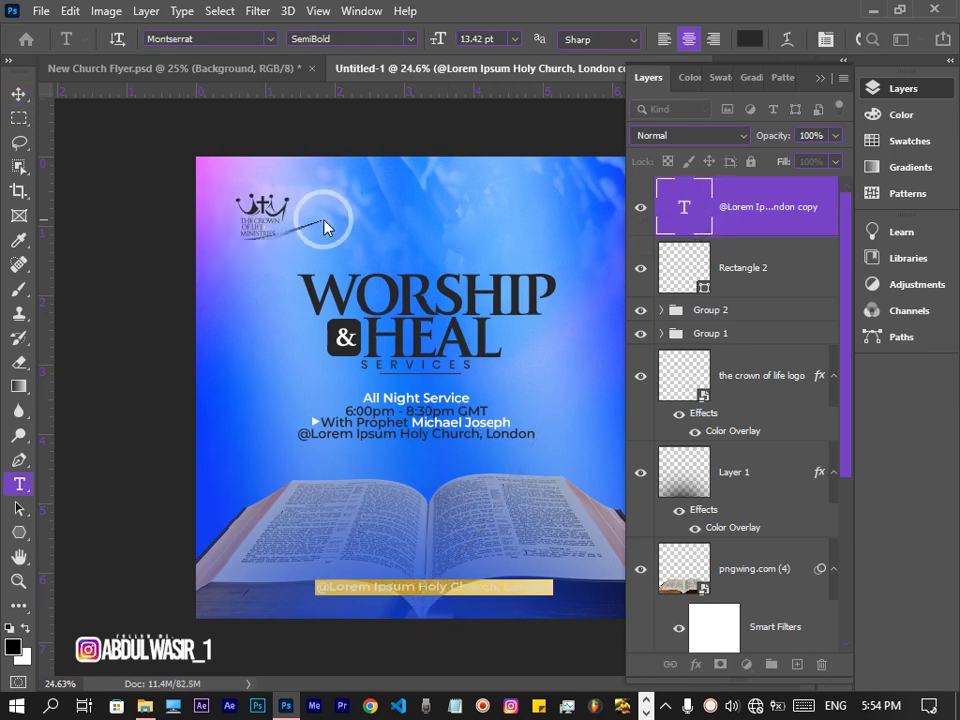
key(BackSpace)
text(tcl_ministr)
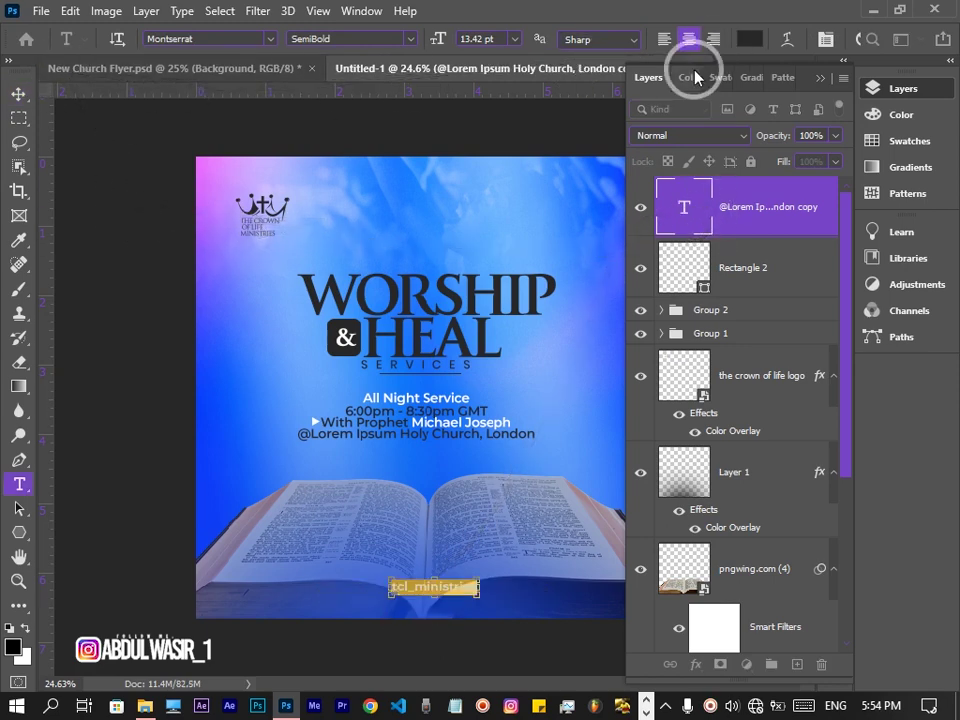
click(750, 39)
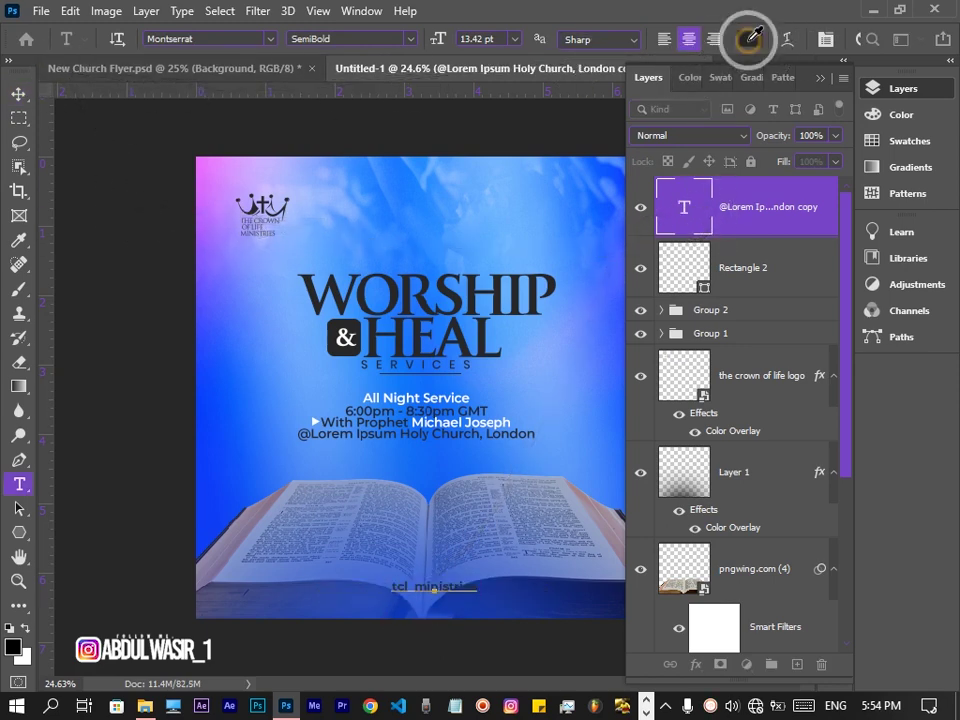
click(864, 358)
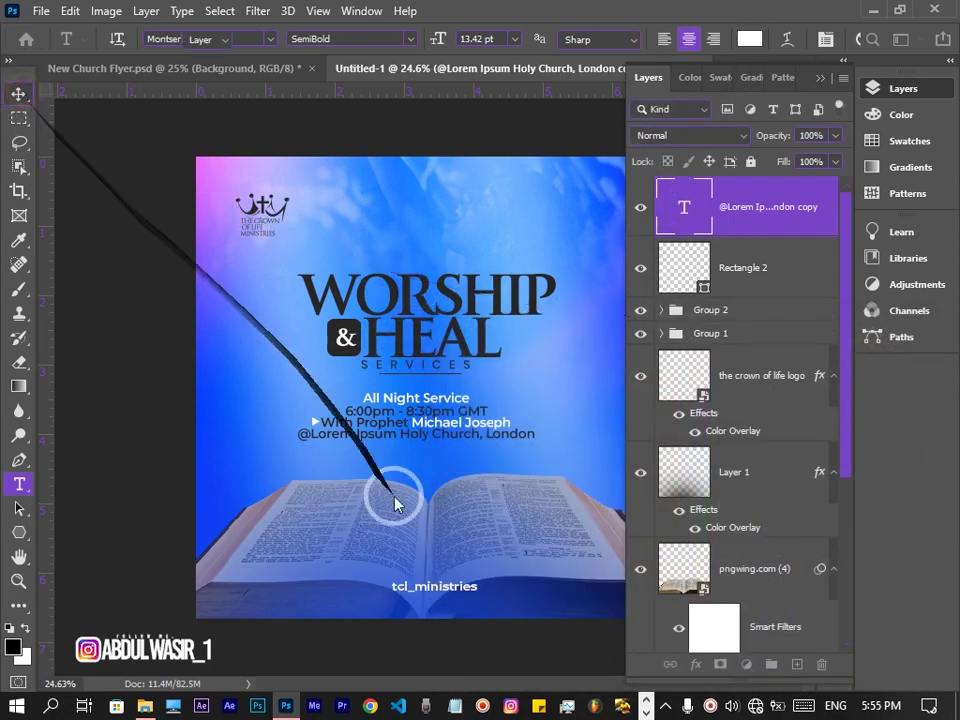
key(ctrl+Return)
key(v)
scroll(400, 504, up, 2)
click(41, 11)
click(130, 382)
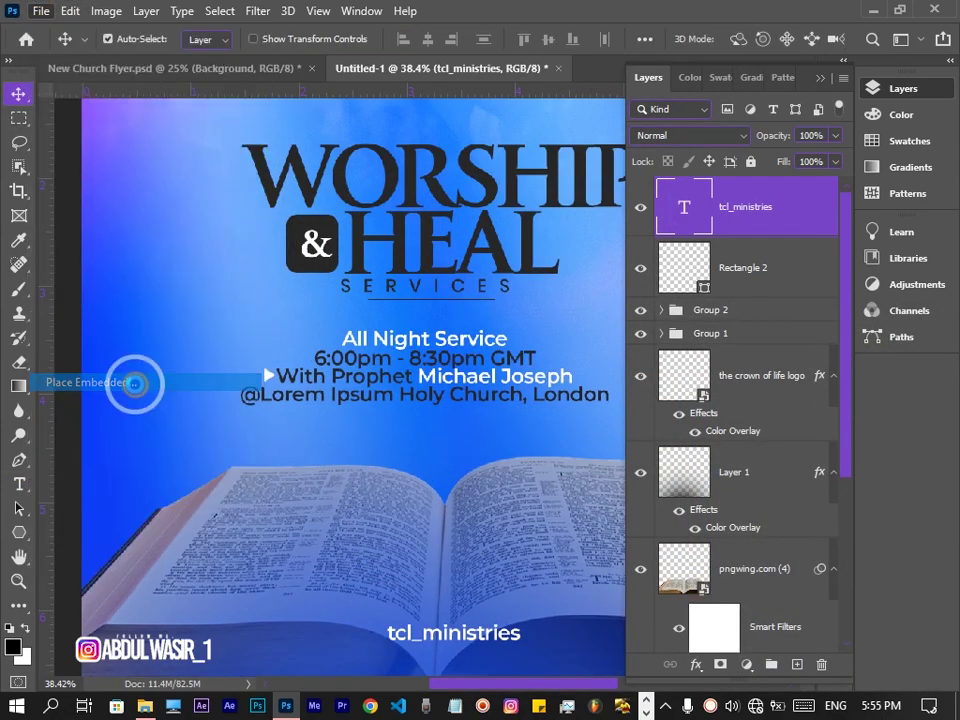
Place the Instagram logo PNG as a small icon beside tcl_ministries.
scroll(425, 388, down, 5)
scroll(418, 388, down, 5)
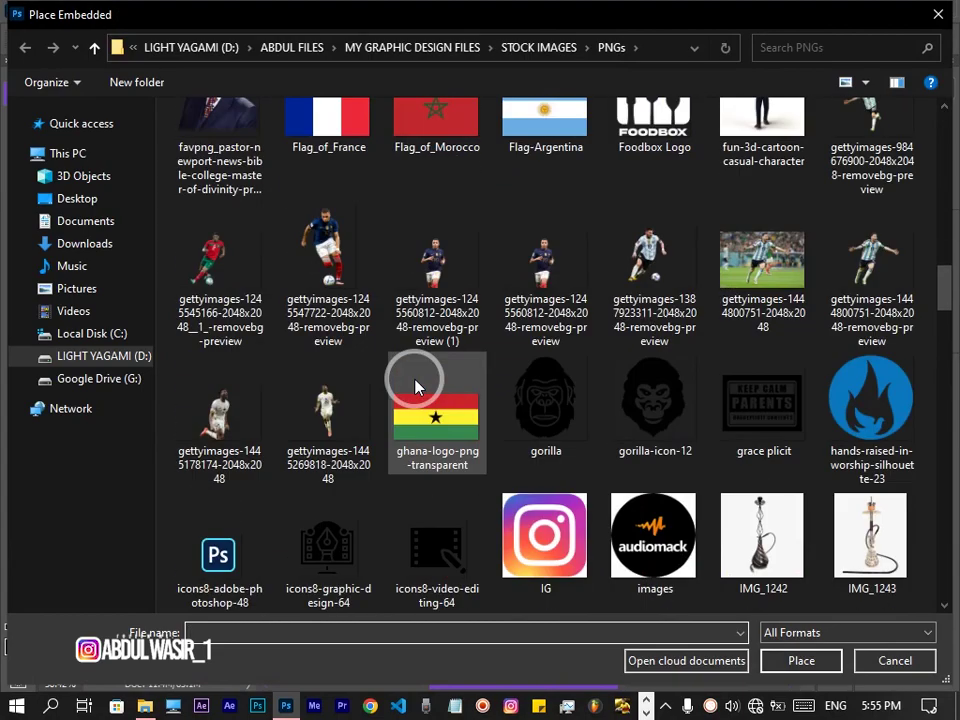
scroll(407, 381, down, 5)
double_click(530, 510)
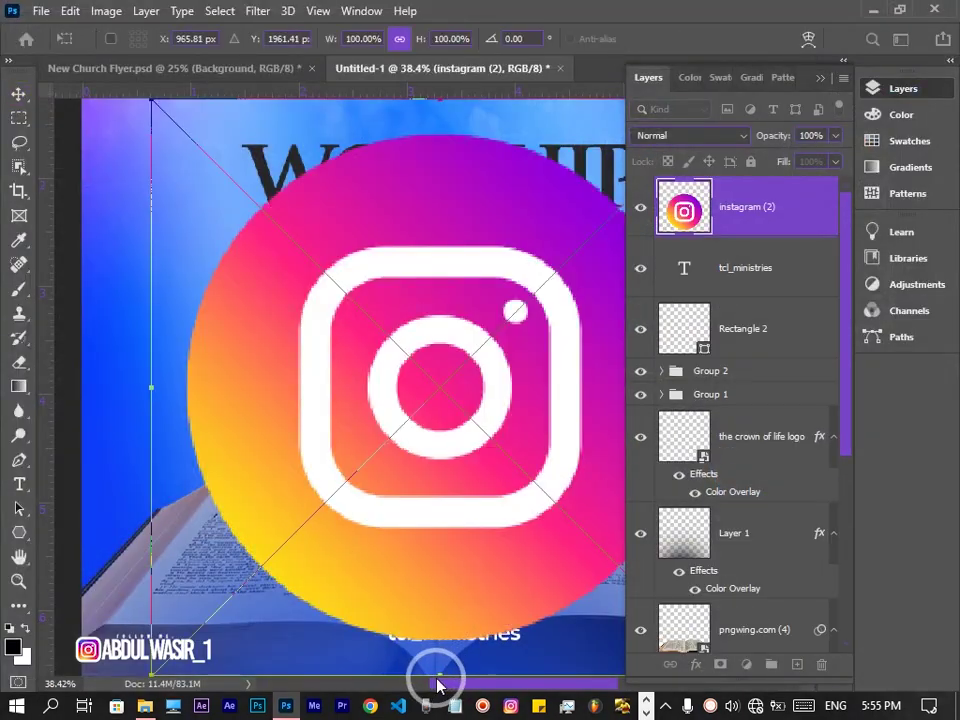
scroll(437, 660, down, 1)
mouse_move(435, 643)
mouse_down()
mouse_move(441, 659)
mouse_move(435, 652)
mouse_up()
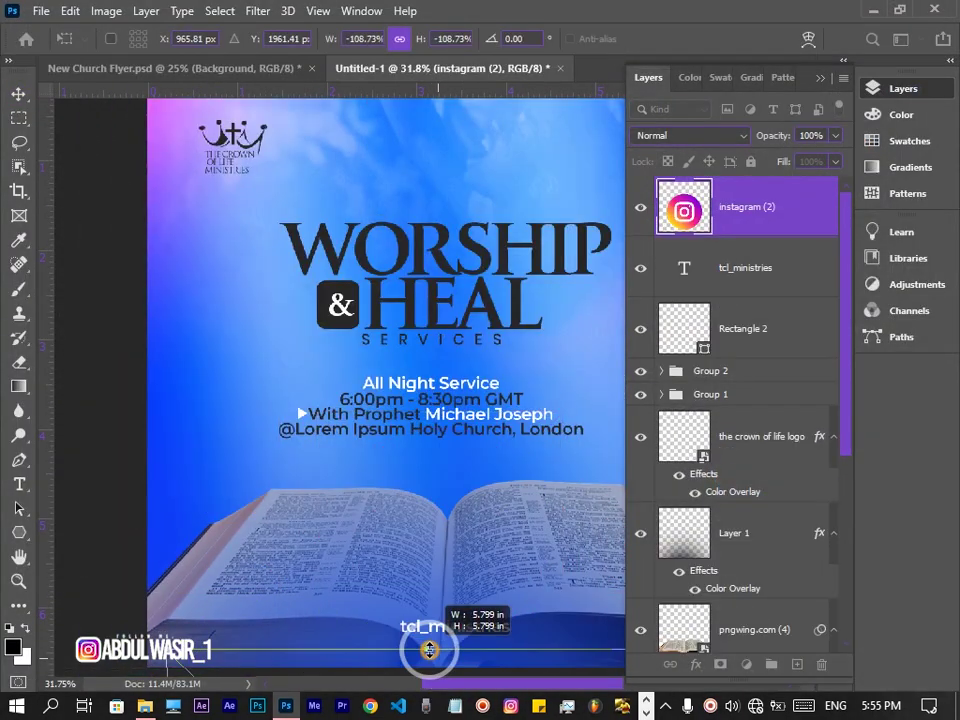
key(Return)
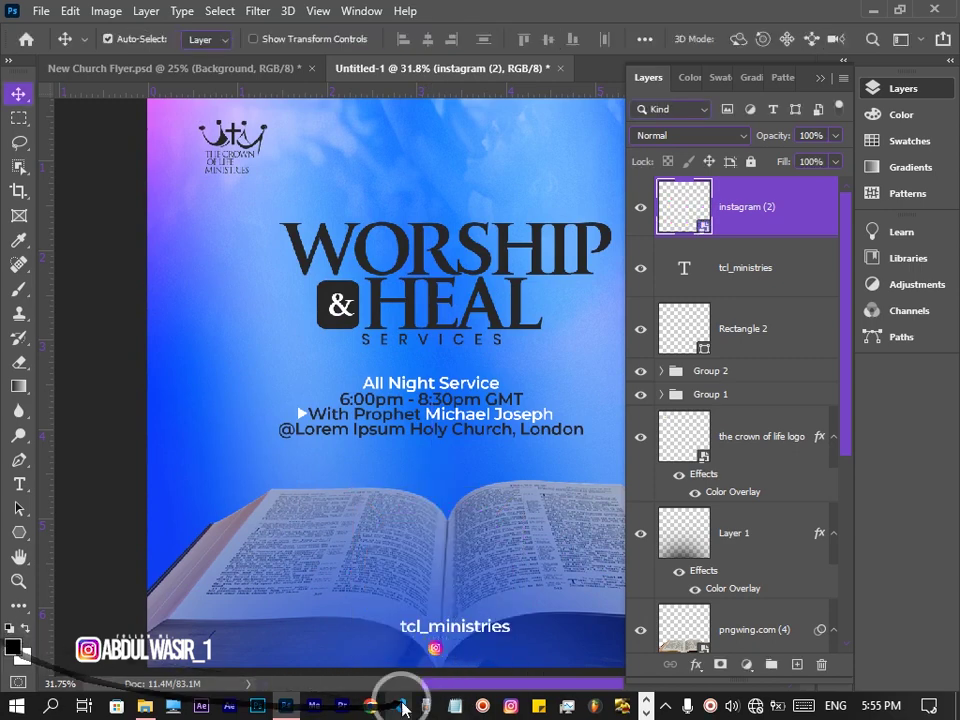
scroll(435, 652, up, 1)
drag(438, 662, 379, 646)
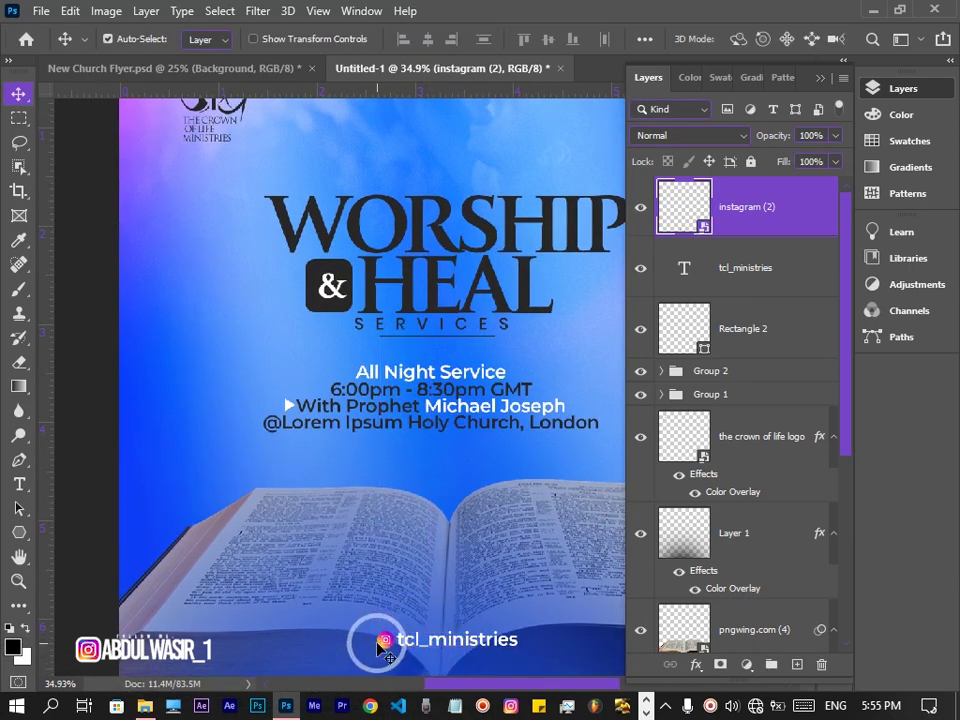
Group the logo and tcl_ministries as Group 3, shrink slightly, and centre horizontally on the flyer.
scroll(379, 646, down, 3)
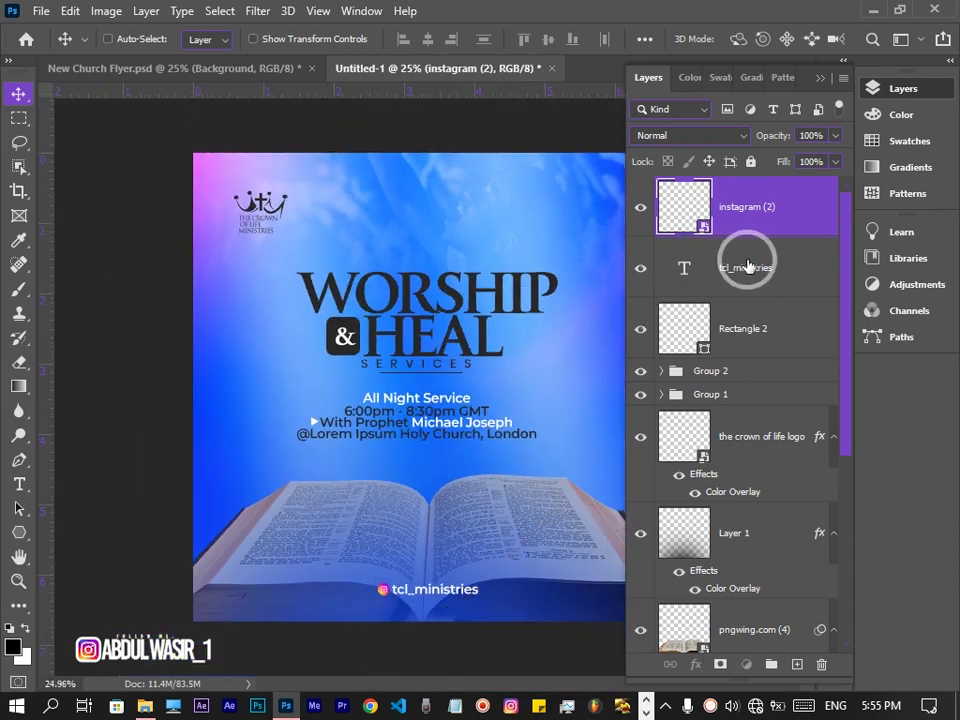
ctrl+click(748, 266)
key(ctrl+g)
key(ctrl+t)
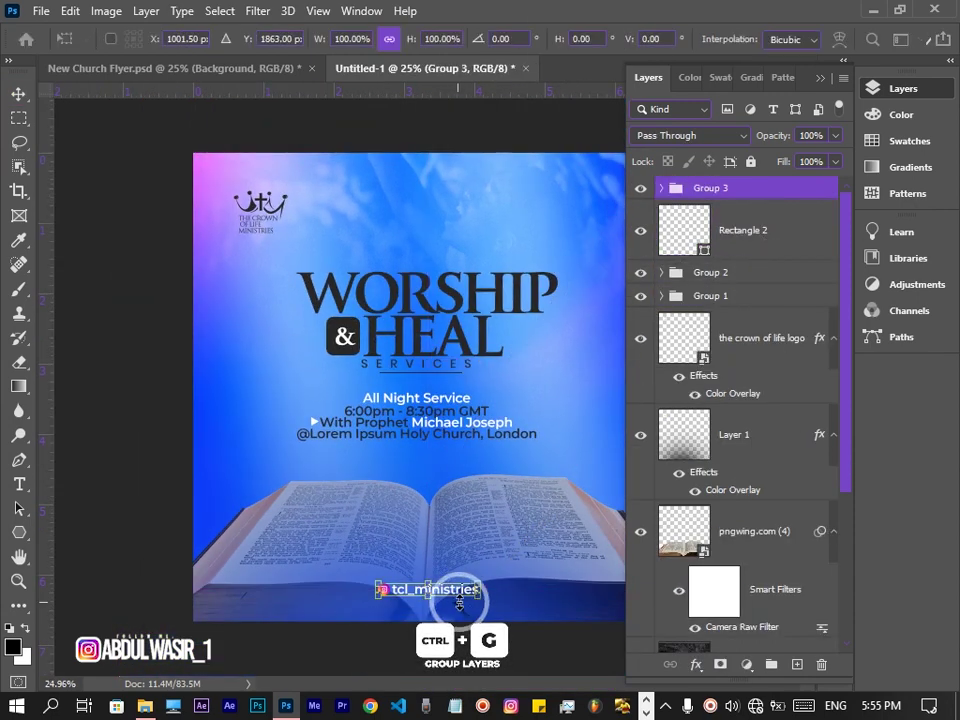
drag(475, 598, 467, 591)
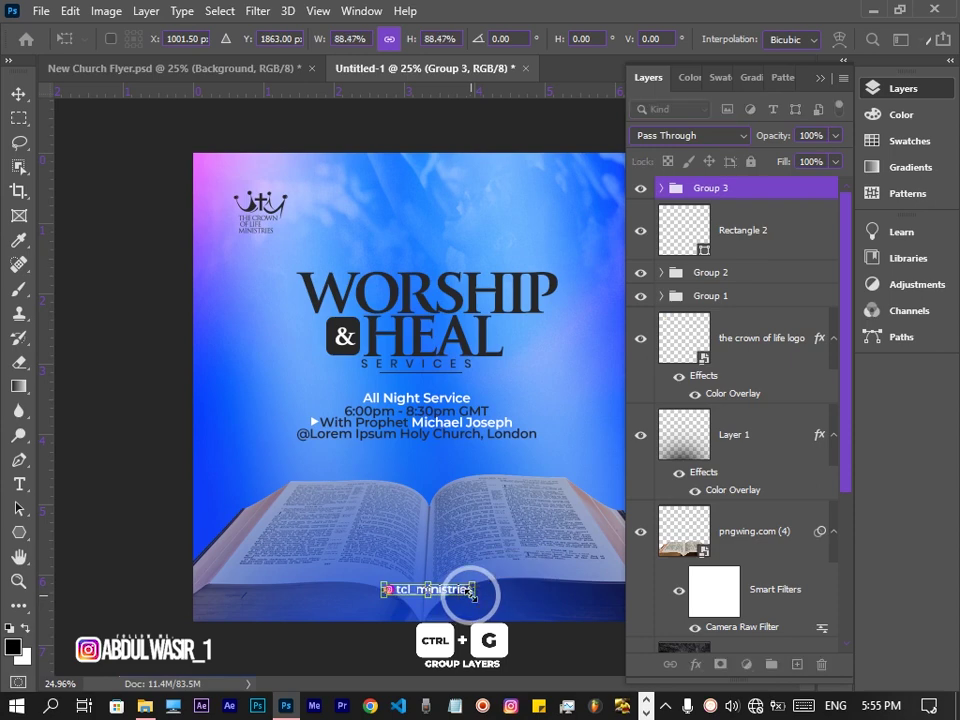
key(Return)
key(ctrl+a)
click(435, 40)
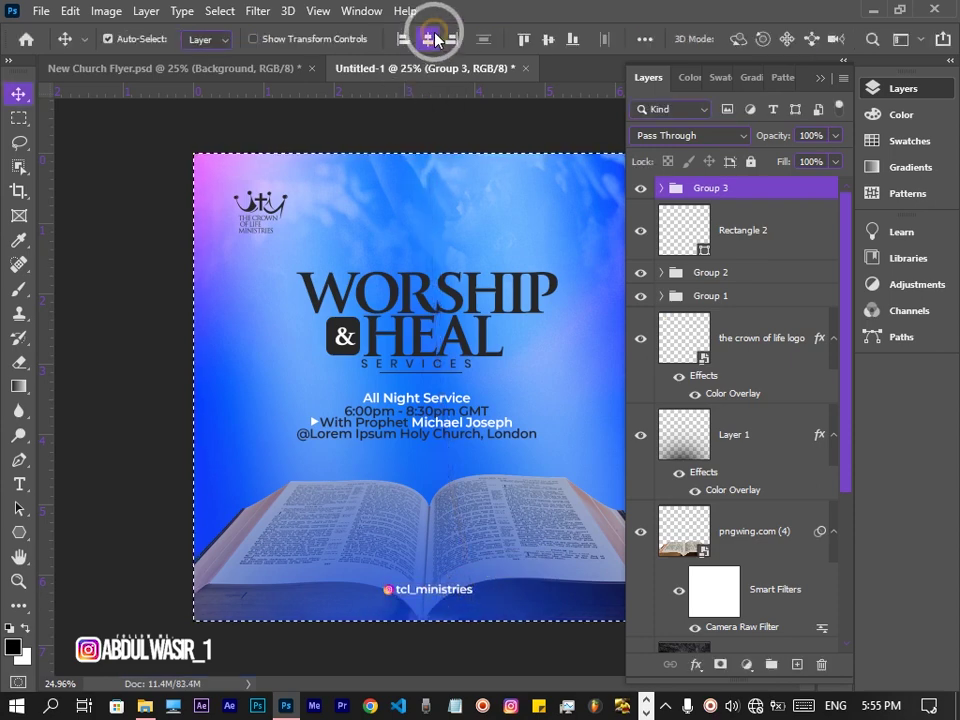
key(ctrl+d)
Select the Rectangle 2, Group 2 and Group 1 layers together.
scroll(487, 251, down, 1)
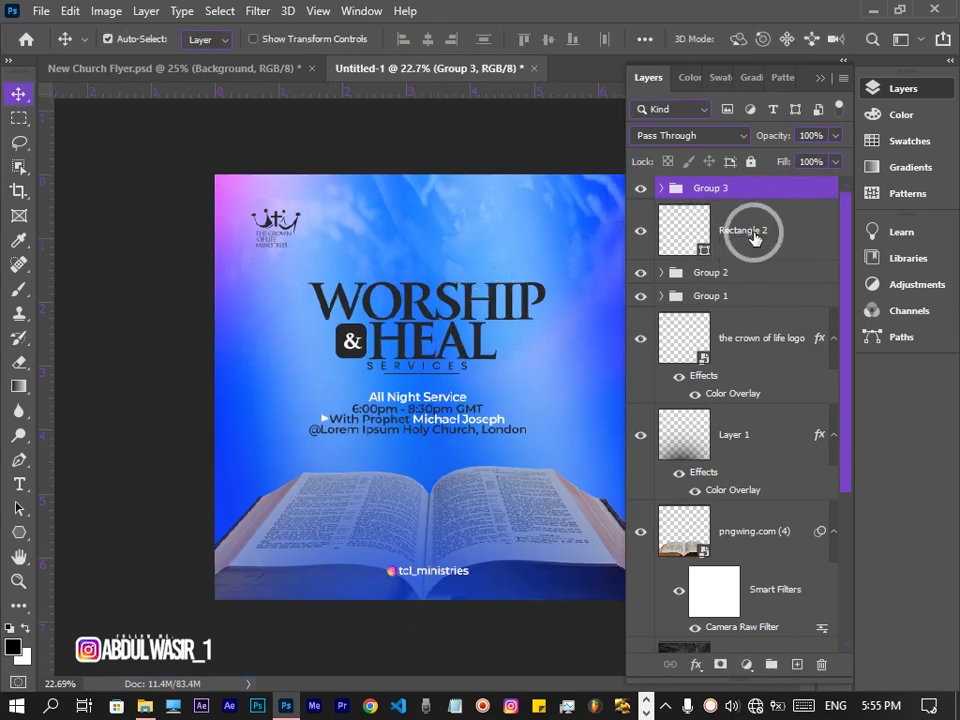
click(754, 237)
shift+click(766, 301)
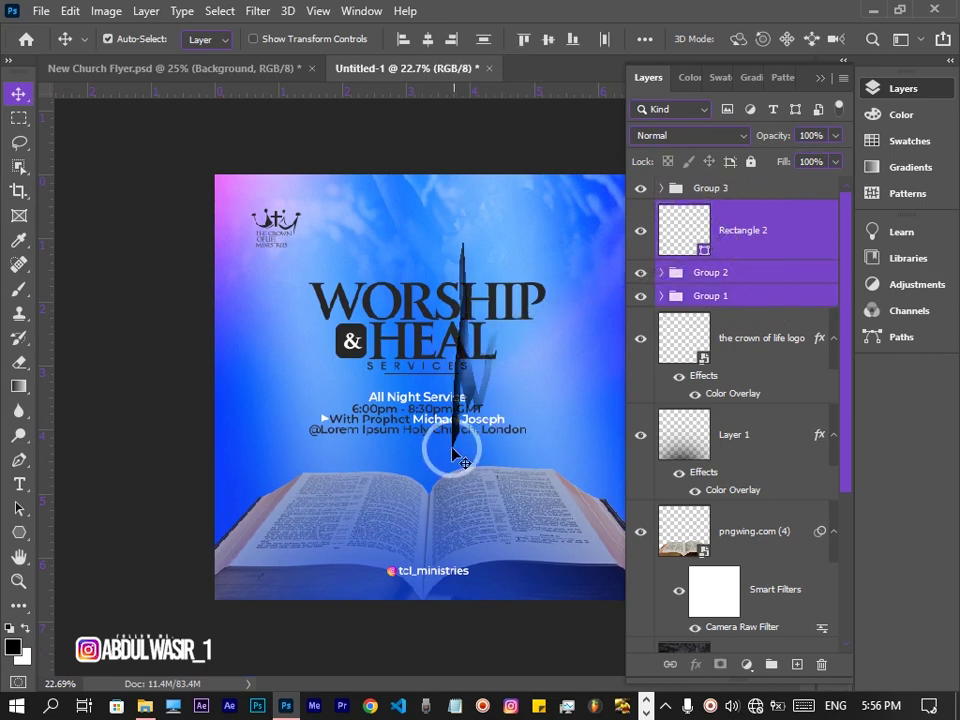
Centre the headline block and group Rectangle 2, Group 2 and Group 1 as ORIGINAL TEXT.
key(ctrl+a)
click(427, 39)
key(ctrl+d)
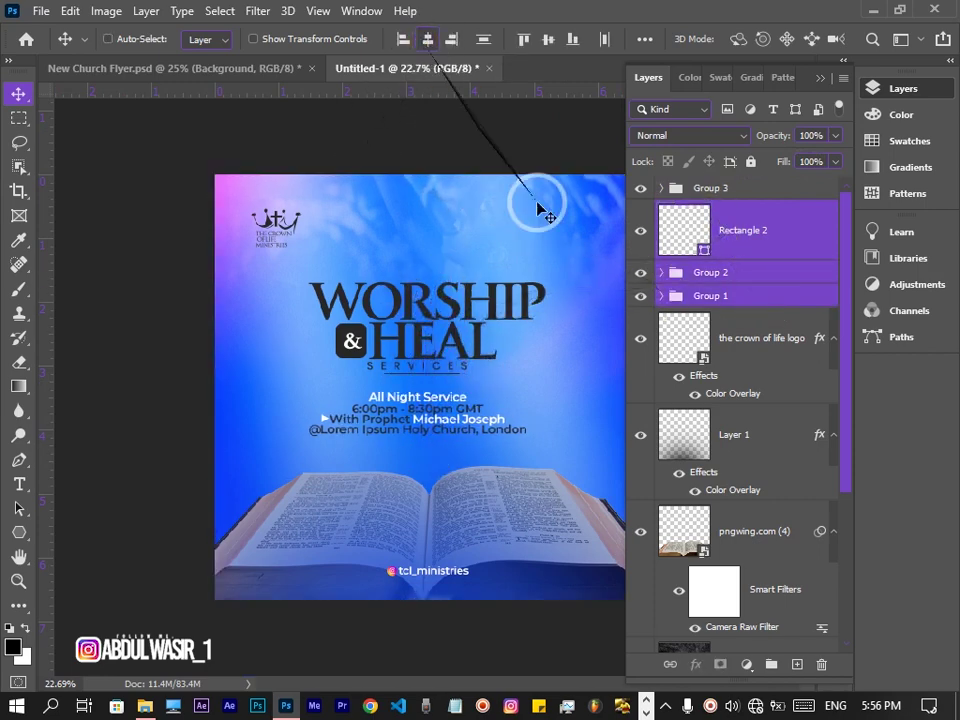
key(ctrl+g)
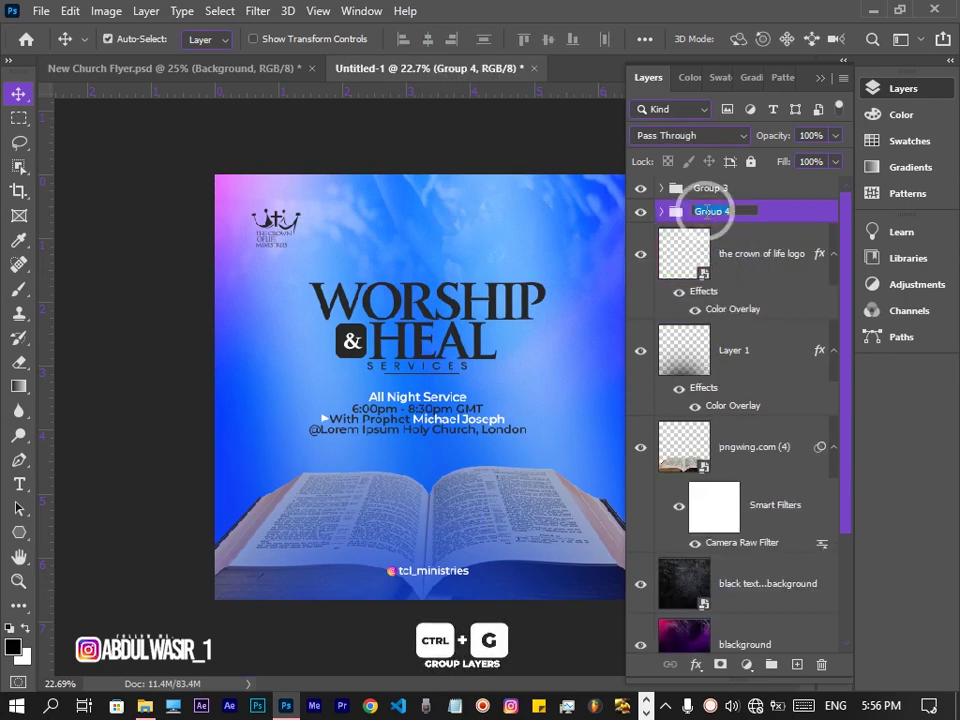
text(XT)
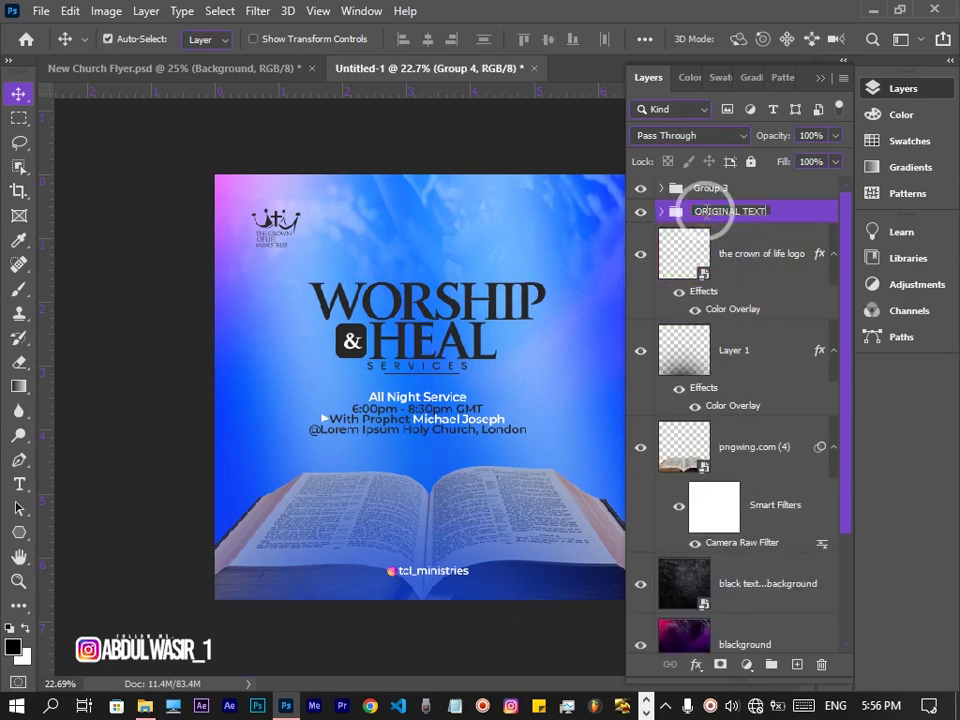
Duplicate the group as BEND EFFECT, hide the original, and convert BEND EFFECT to a smart object.
key(ctrl+j)
click(640, 234)
text(BEND EFFECT)
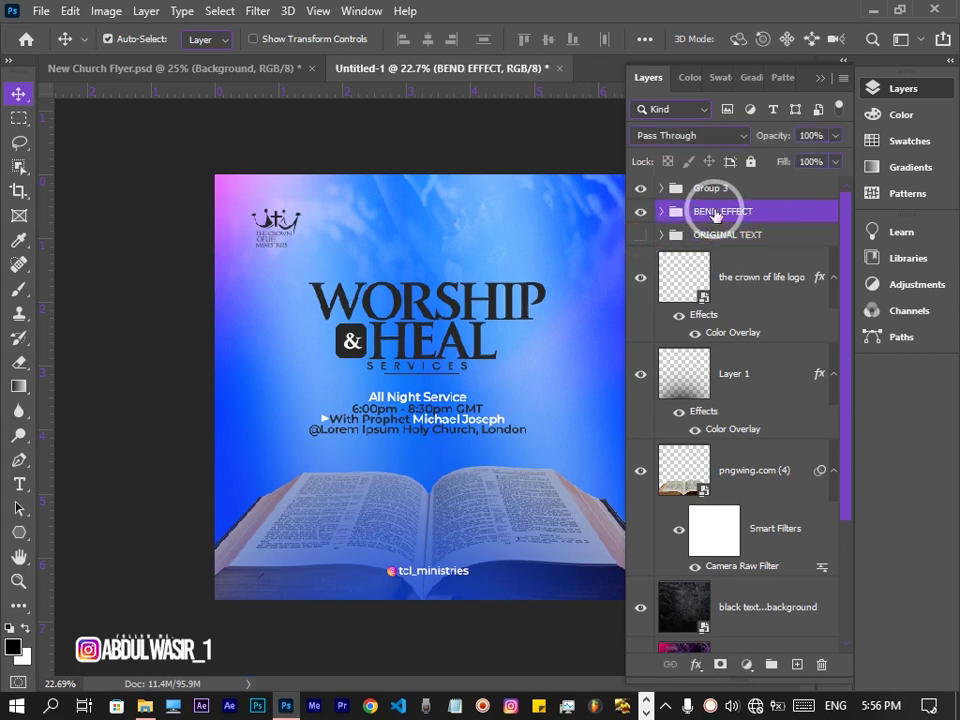
right_click(716, 214)
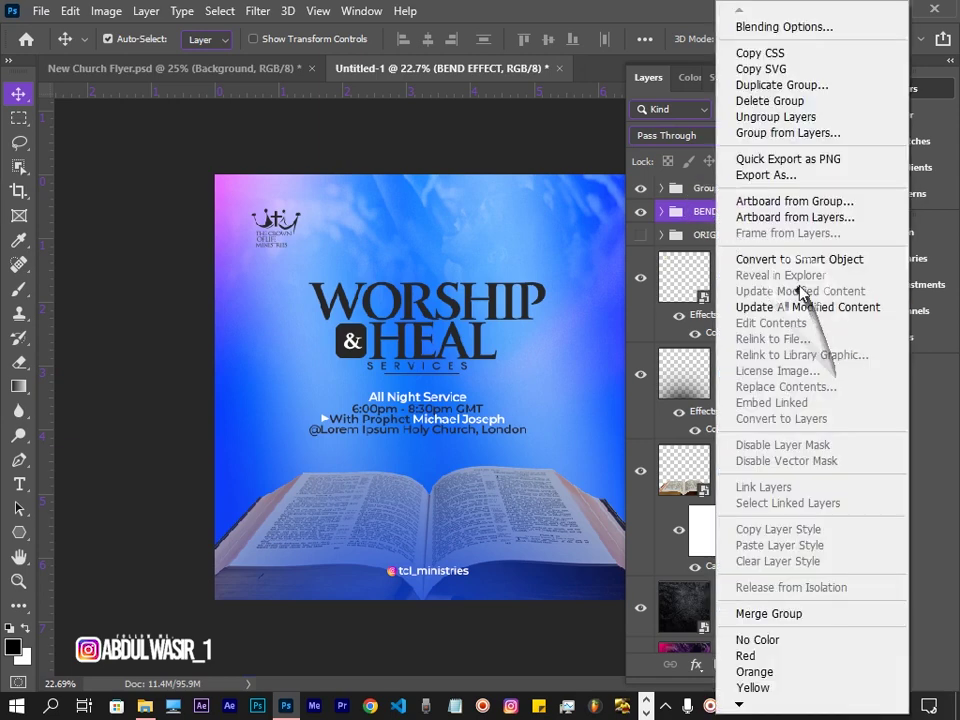
click(776, 260)
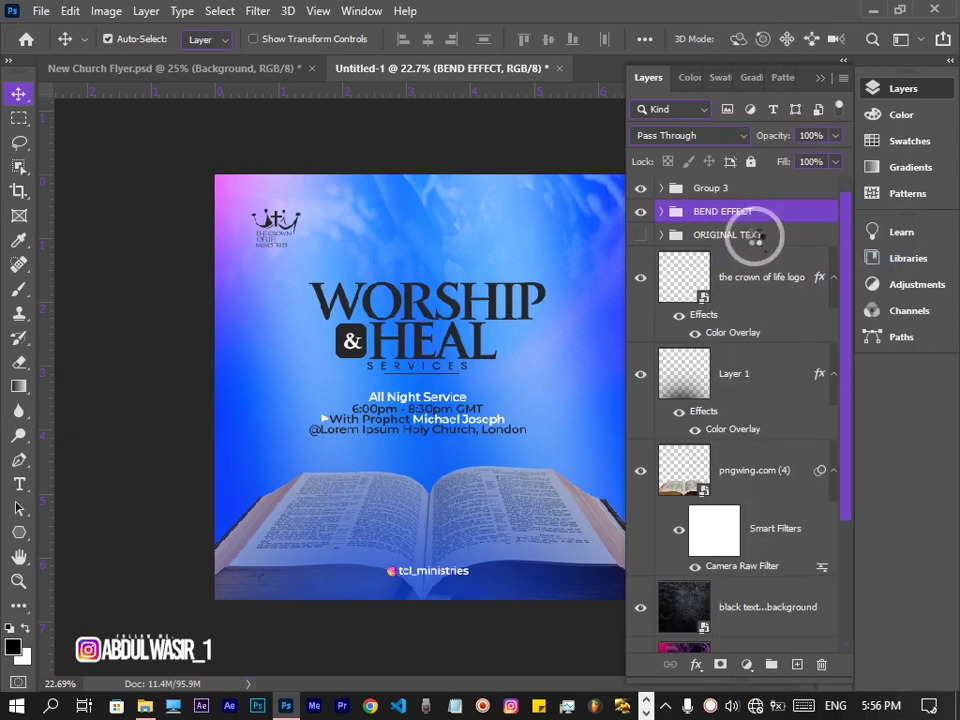
Resize the BEND EFFECT smart object's canvas to 4000 × 4000 pixels.
double_click(696, 224)
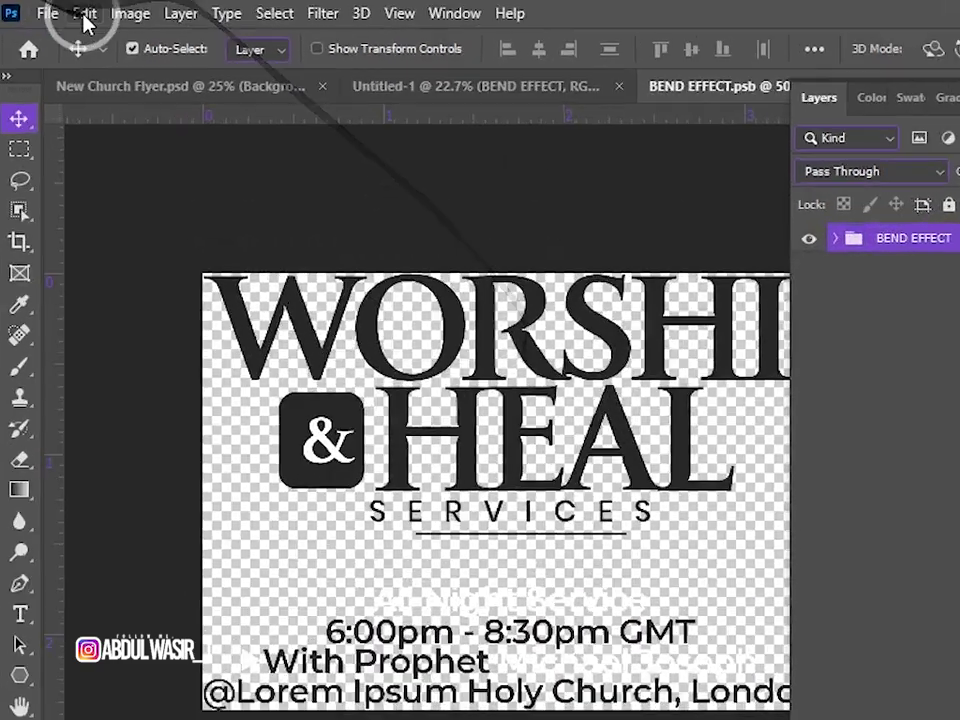
click(140, 14)
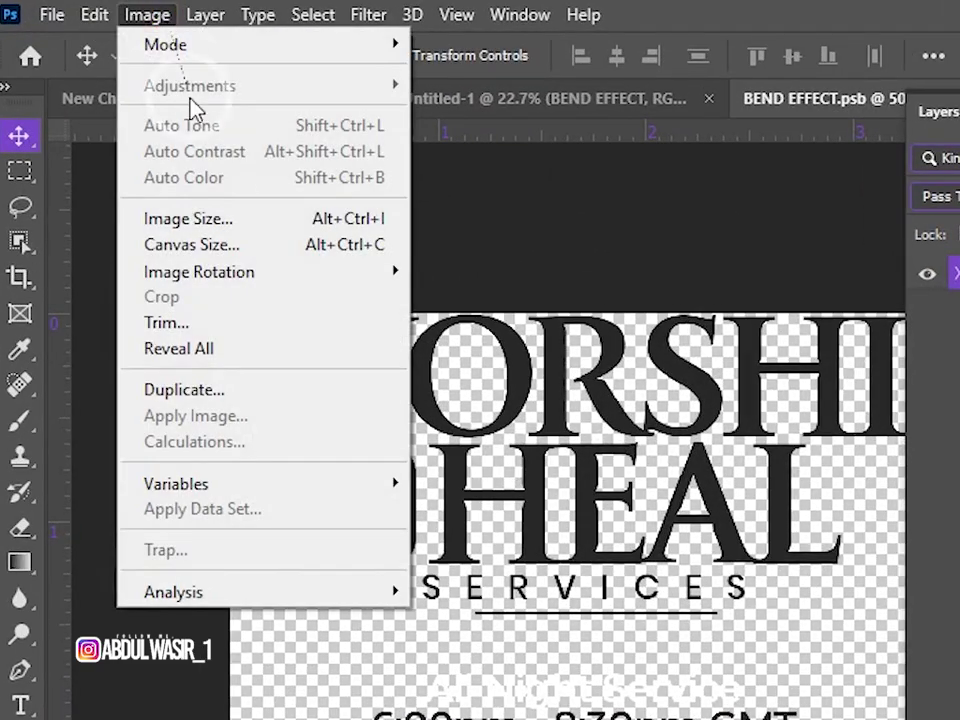
click(231, 247)
click(555, 285)
click(520, 300)
double_click(487, 280)
text(4000)
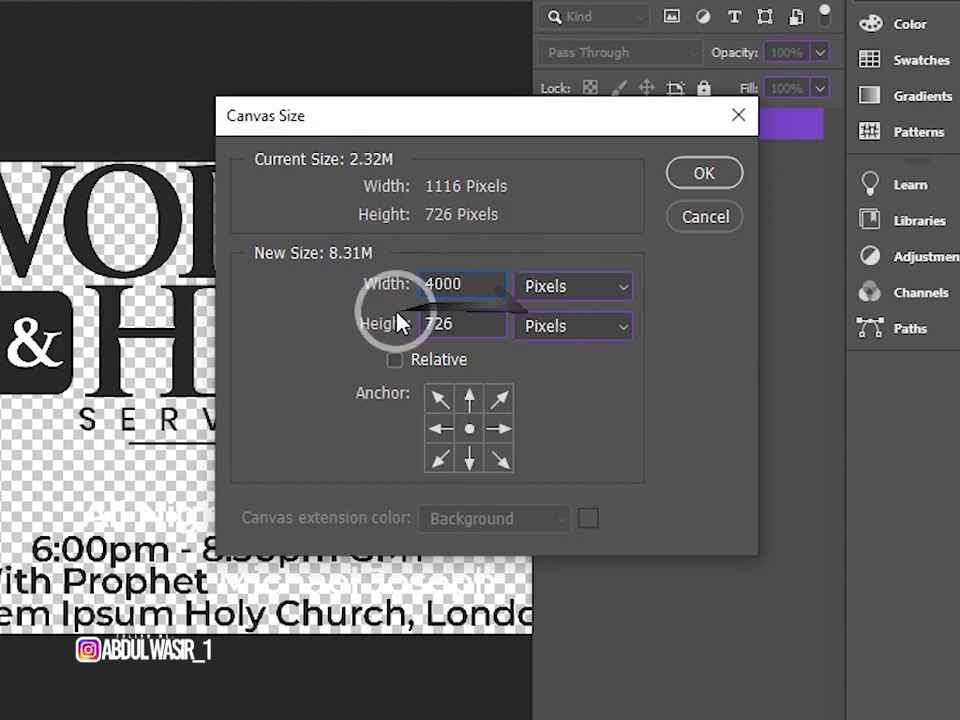
double_click(478, 326)
text(0)
key(Return)
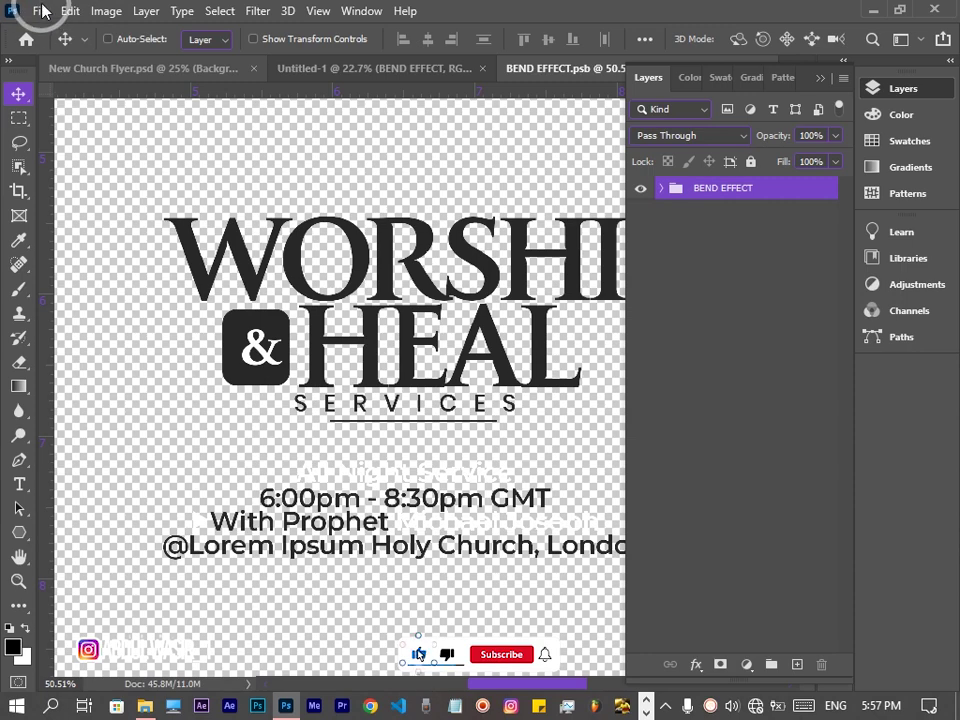
Save the smart object contents and close the .psb, returning to the flyer.
click(38, 12)
click(64, 216)
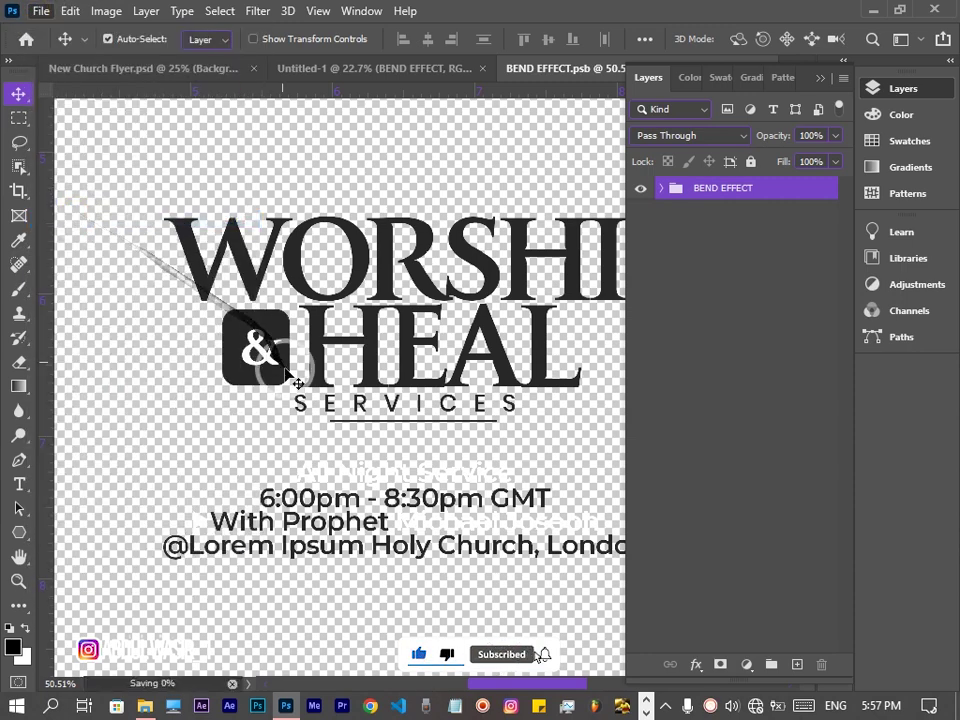
click(878, 89)
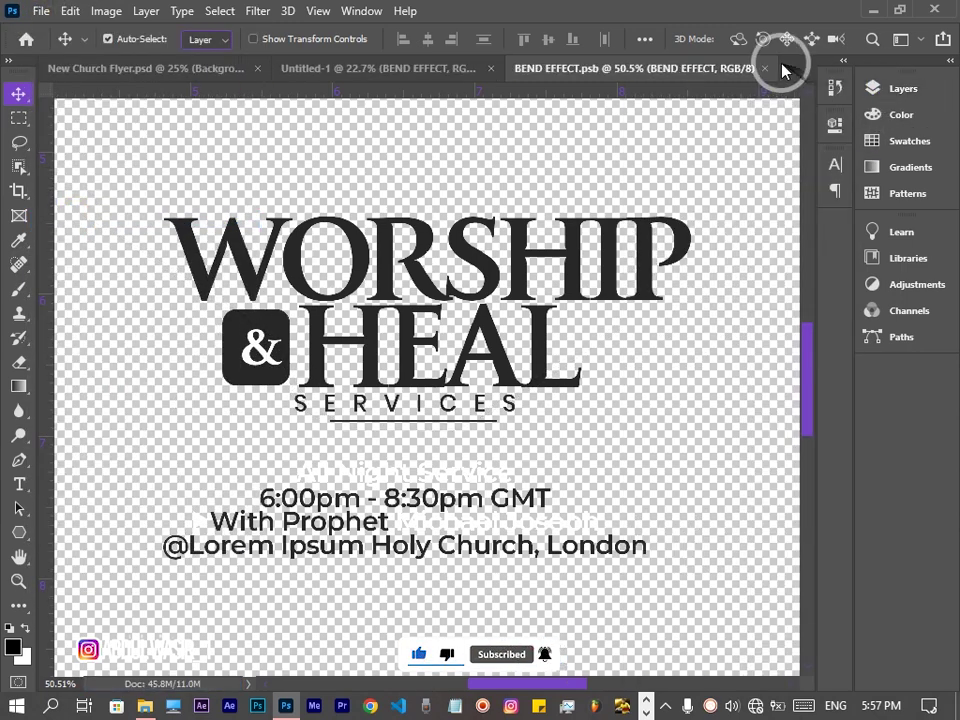
click(765, 68)
click(878, 89)
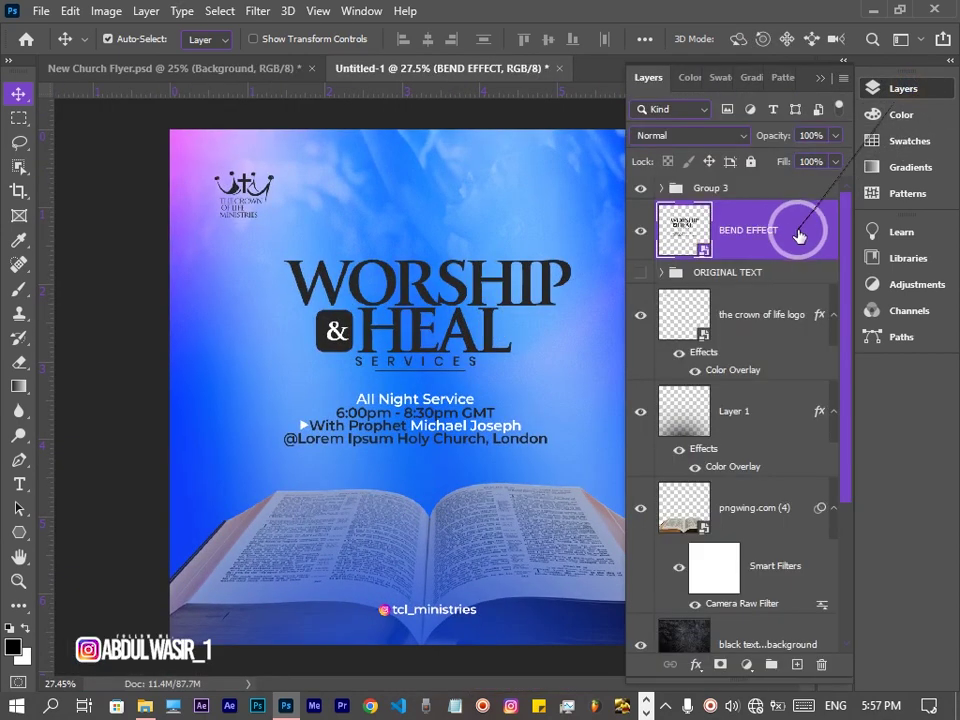
Warp the BEND EFFECT text with a Wave style at 5% bend.
click(880, 90)
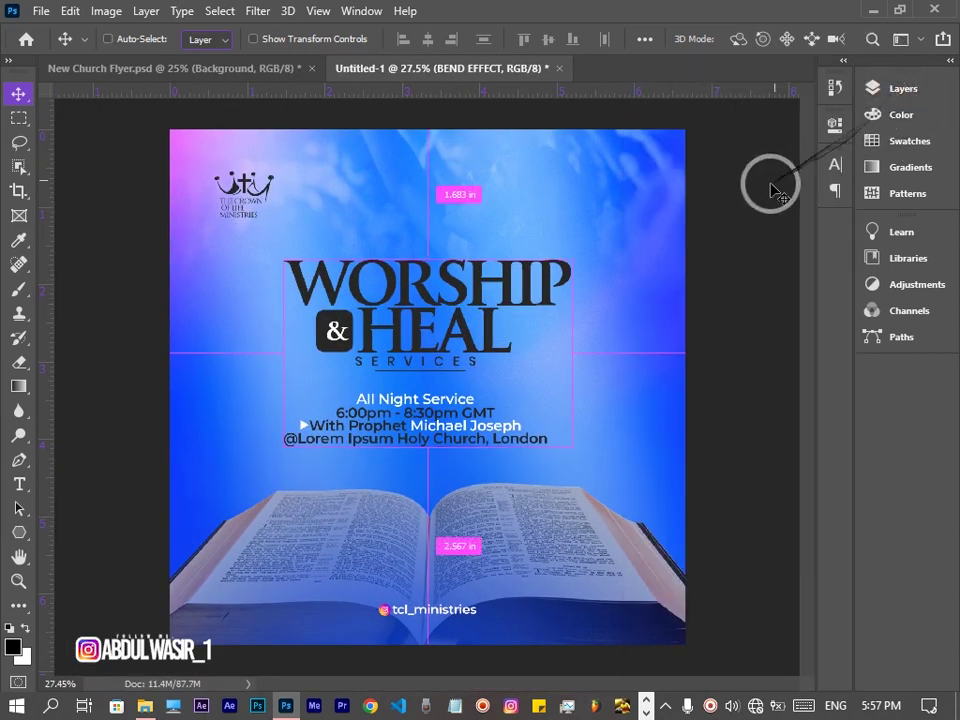
key(ctrl+t)
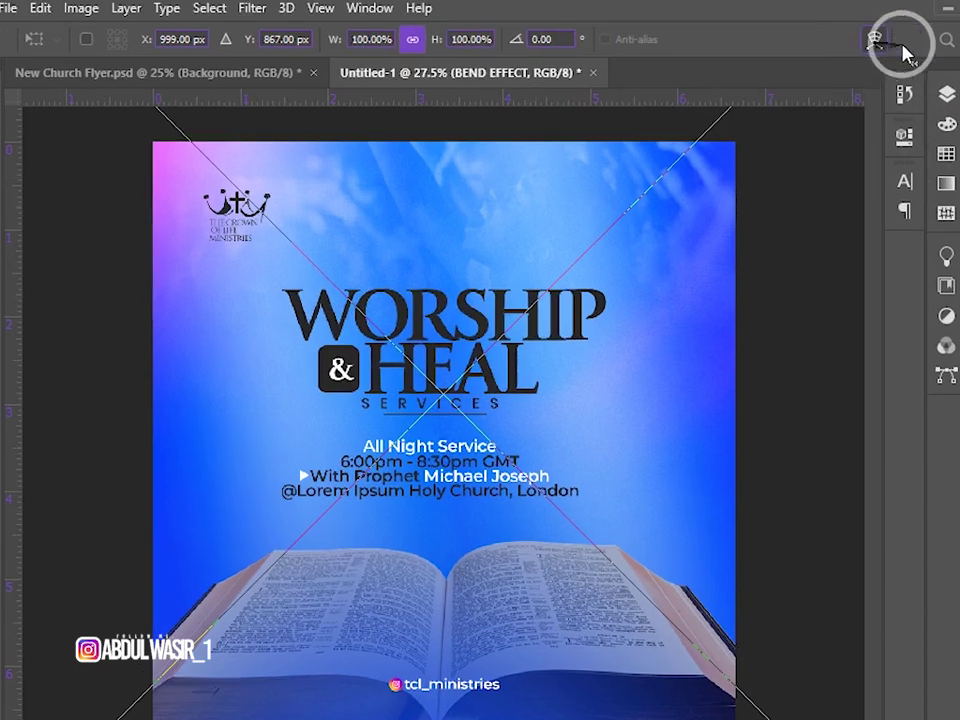
click(858, 48)
click(470, 37)
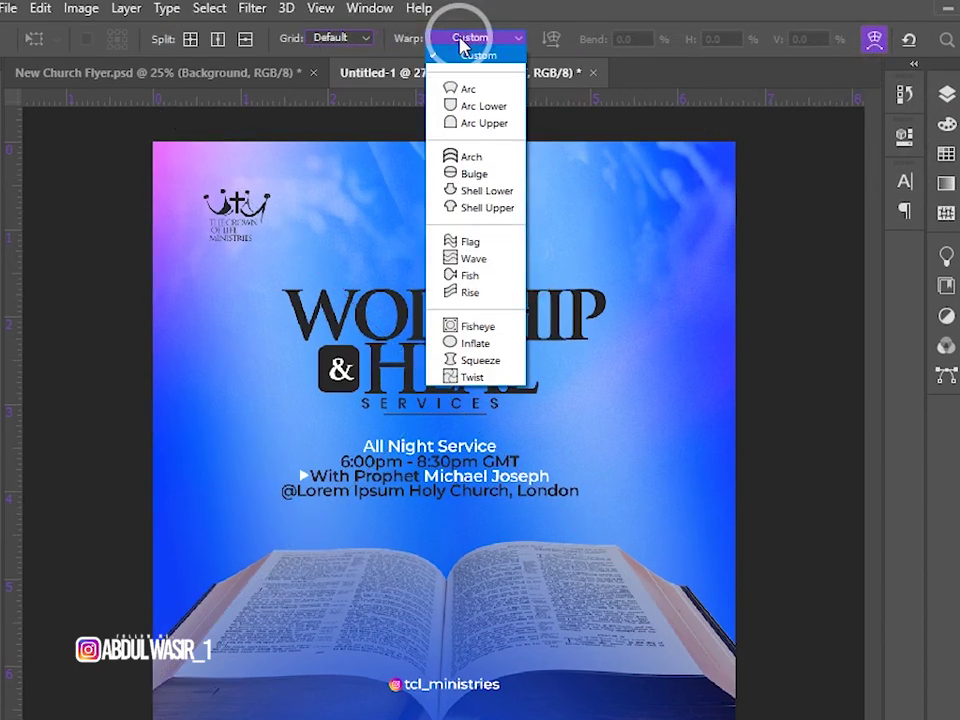
click(475, 258)
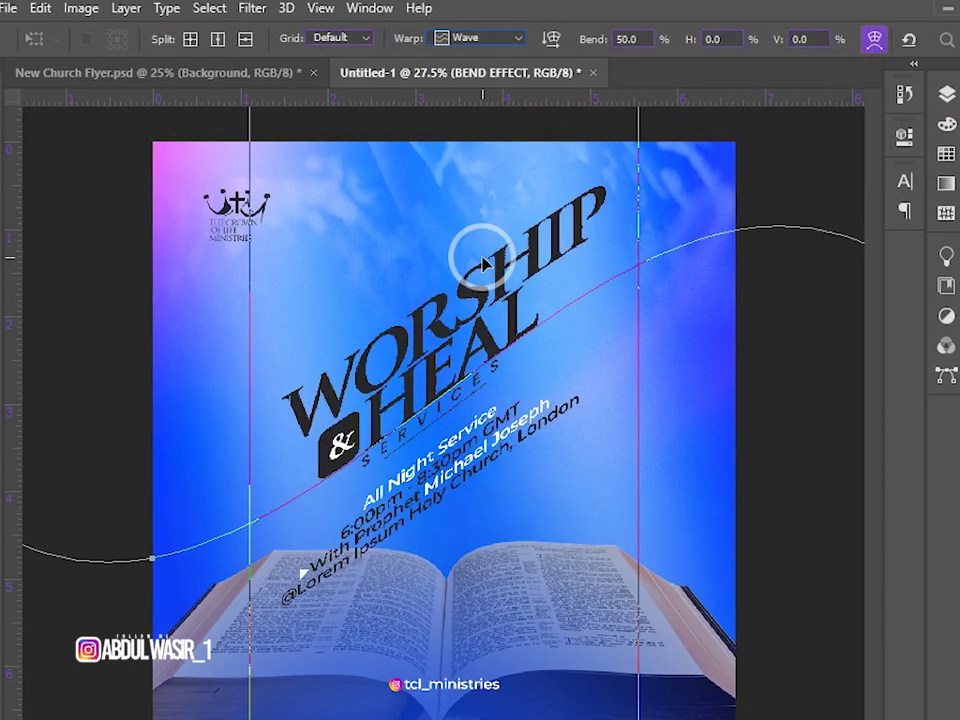
text(5)
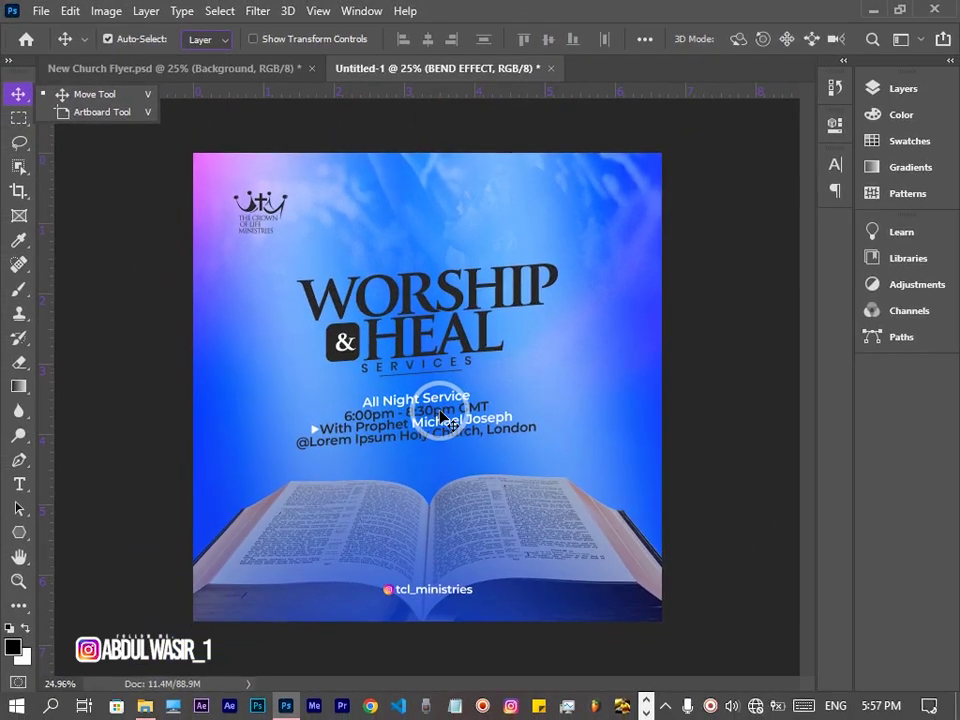
Centre the bent text horizontally on the flyer and show the layer list again.
key(ctrl+a)
click(428, 39)
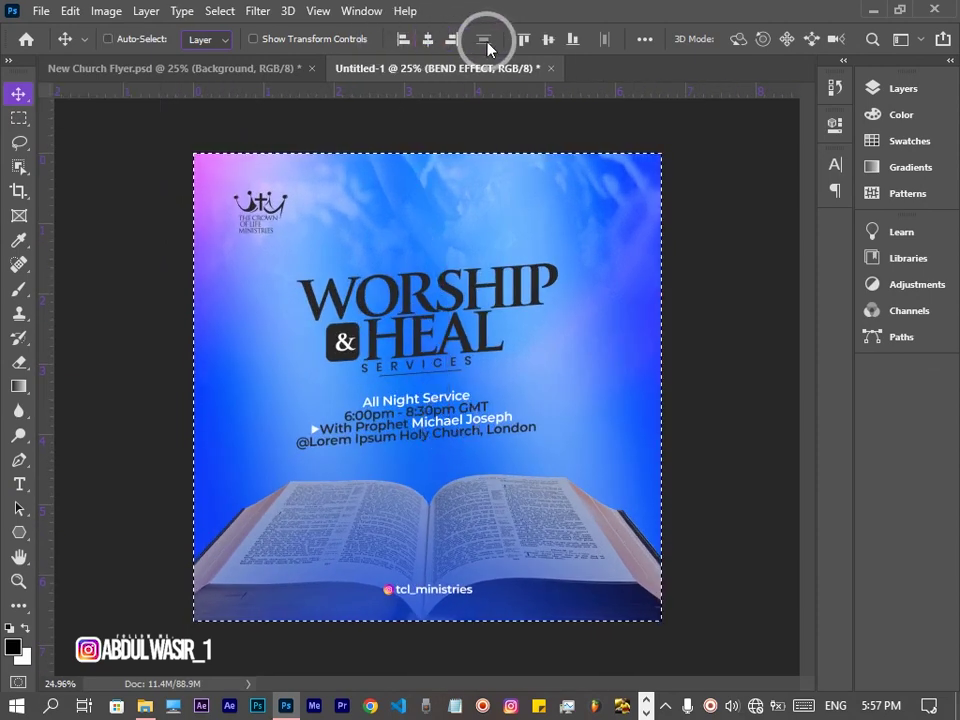
key(ctrl+d)
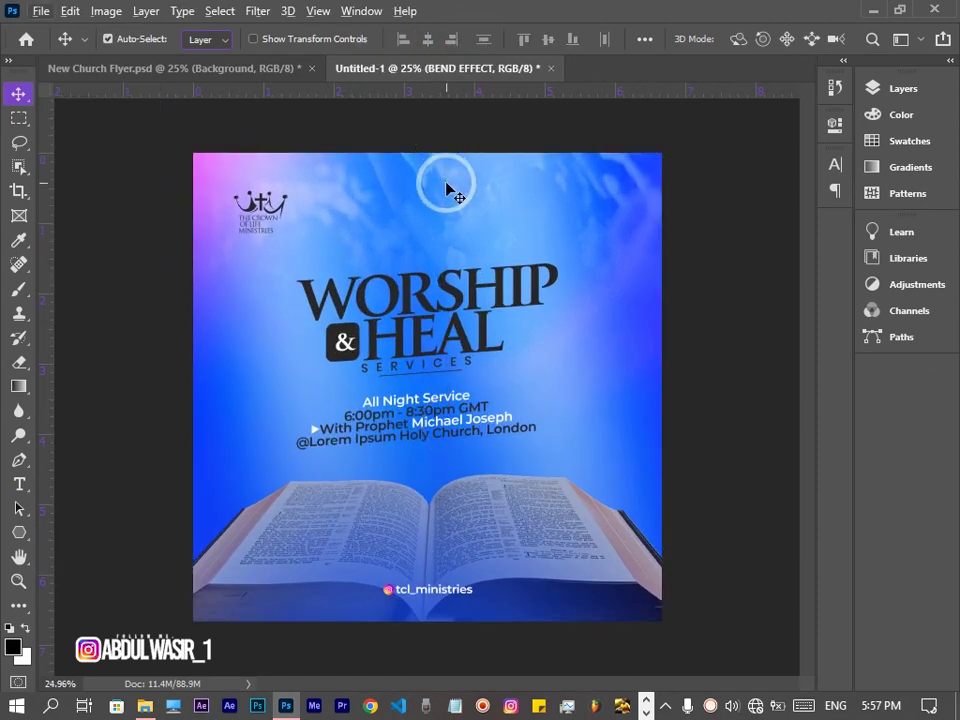
scroll(447, 188, down, 1)
click(903, 88)
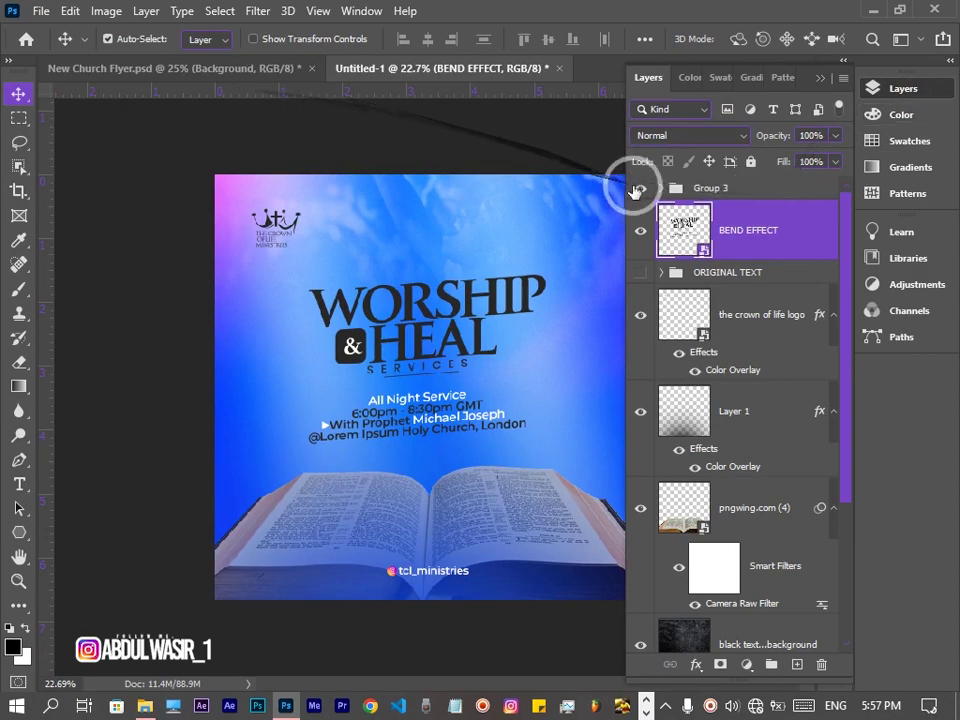
Place the Lens Glow image embedded from STOCK IMAGES > FLARES.
click(33, 10)
click(90, 382)
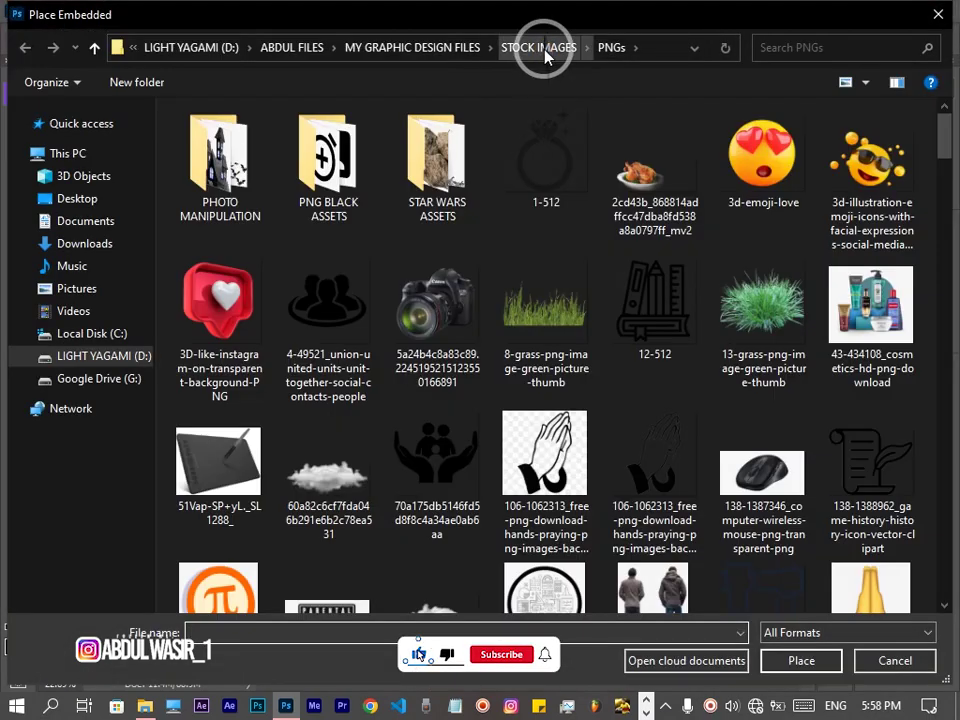
click(545, 48)
double_click(546, 240)
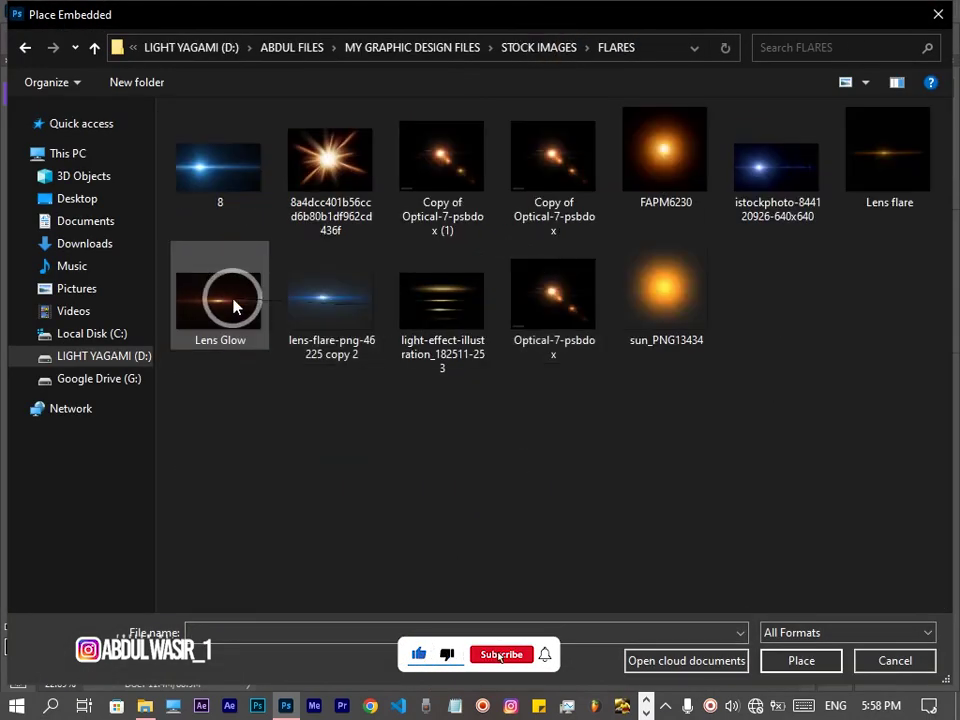
double_click(246, 304)
Rotate the glow 90° counter-clockwise, shrink it and position it at the lower left edge.
right_click(452, 433)
click(547, 292)
drag(424, 407, 279, 371)
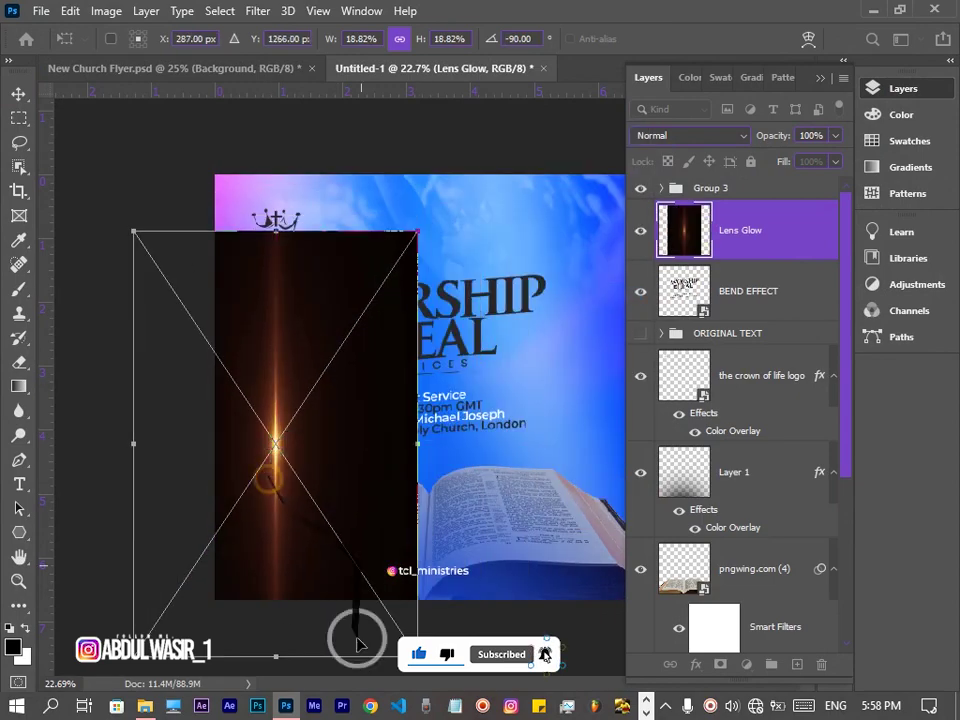
mouse_move(268, 643)
mouse_down()
mouse_move(254, 530)
mouse_move(215, 553)
mouse_up()
key(Return)
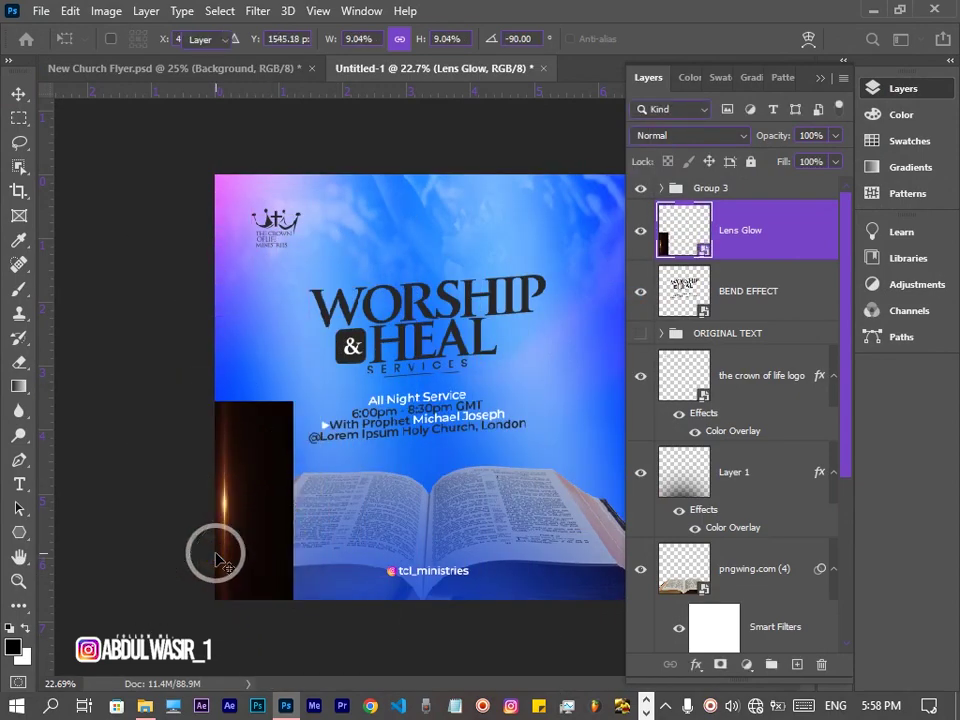
Set the Lens Glow layer's blend mode to Screen.
click(716, 135)
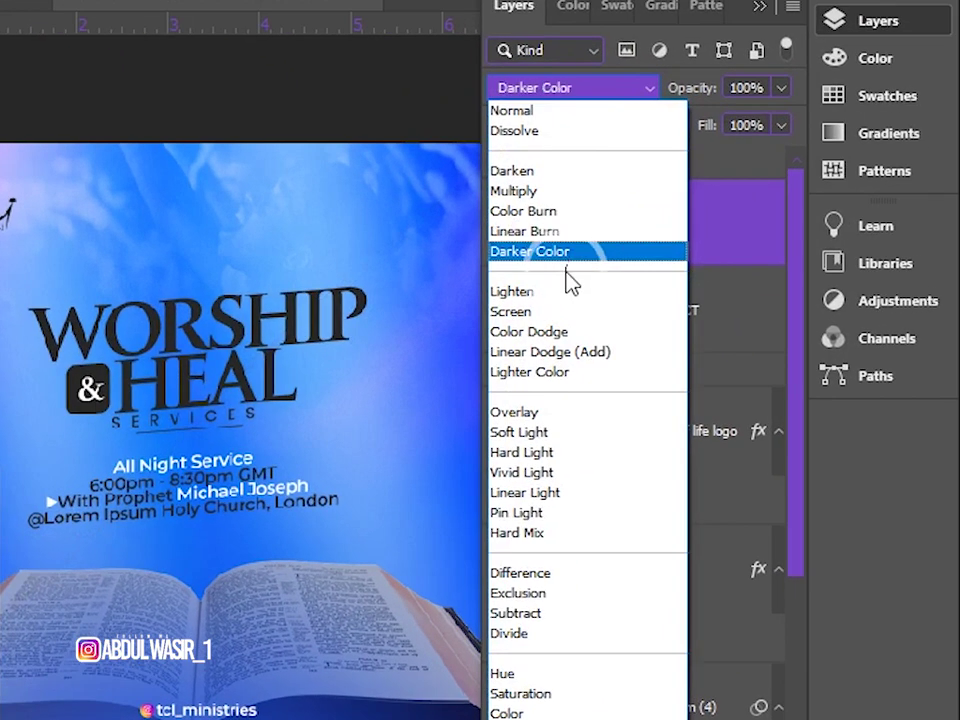
click(679, 295)
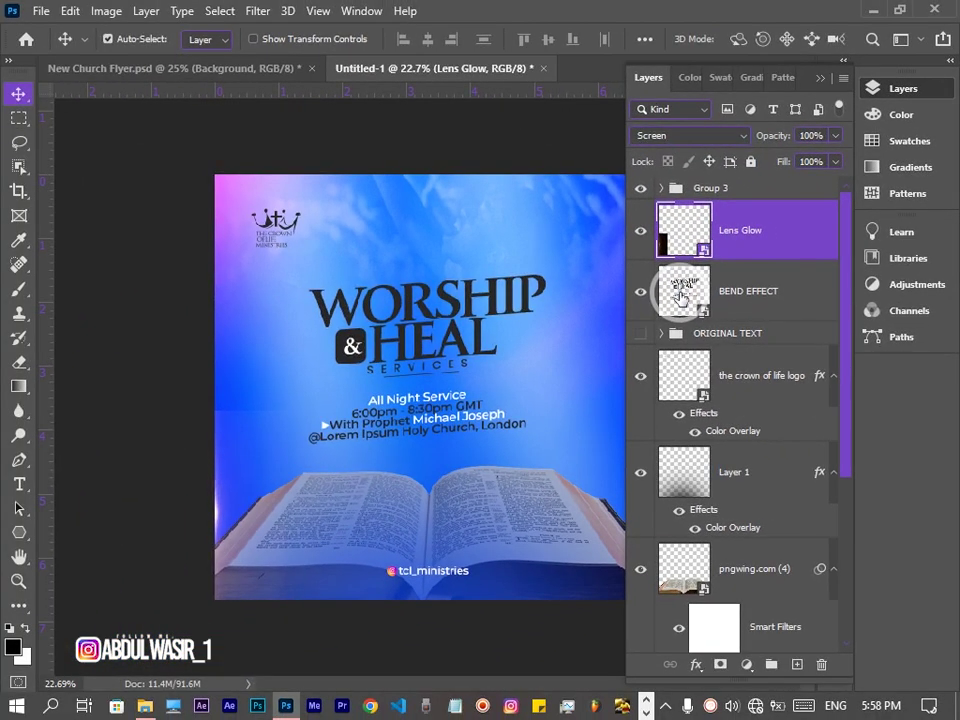
click(765, 190)
scroll(768, 190, down, 2)
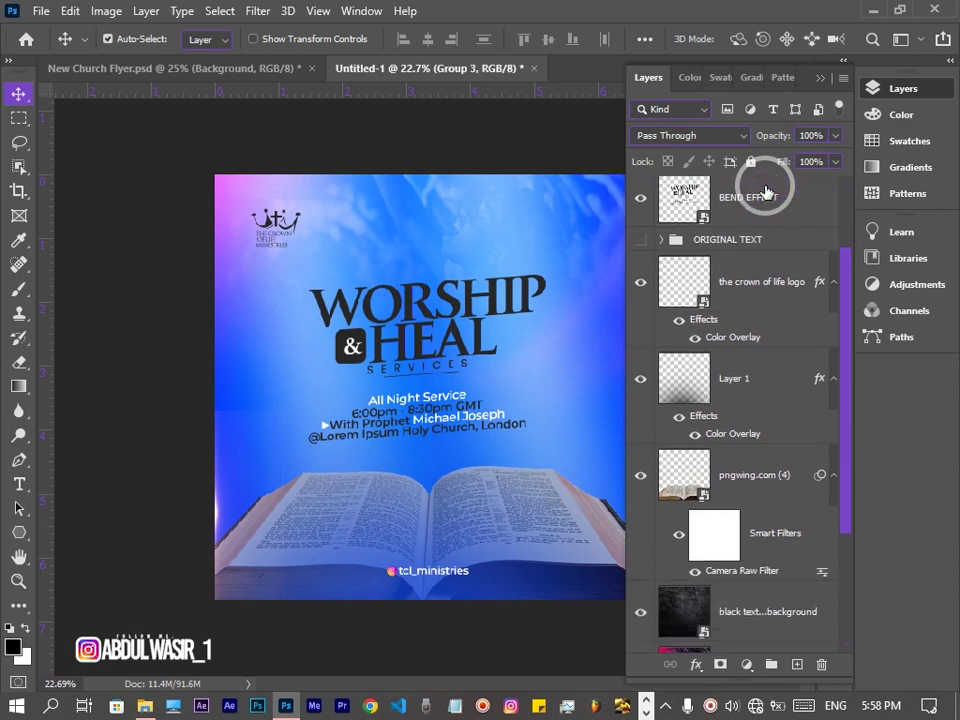
Group every layer from Group 3 down to Gradient Fill into Group 4 and duplicate it.
scroll(770, 190, down, 3)
shift+click(800, 581)
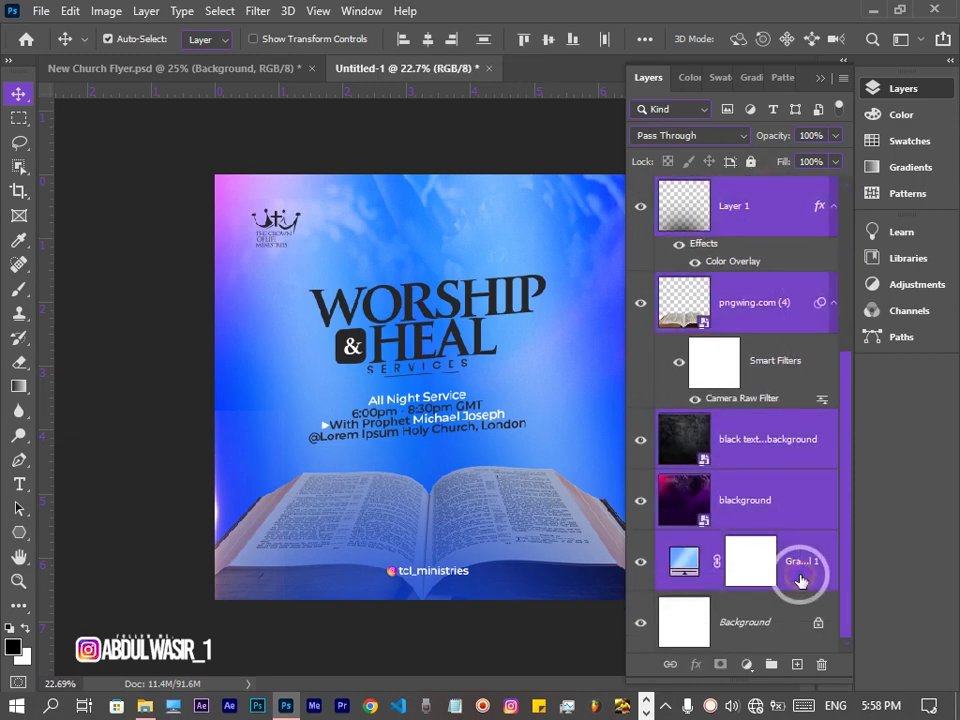
scroll(792, 391, up, 4)
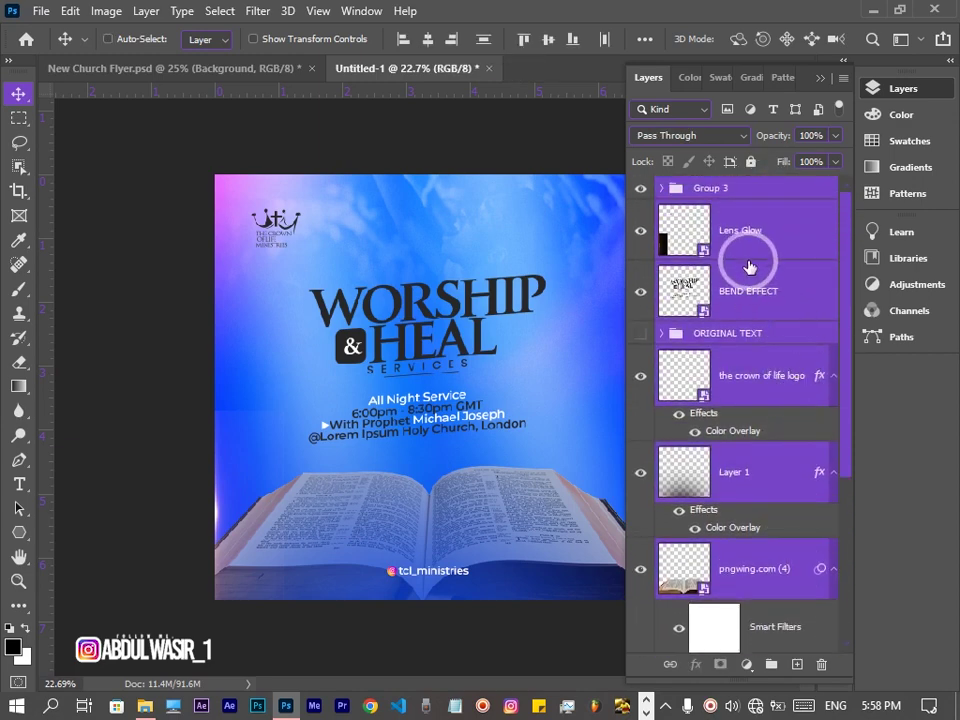
key(ctrl+g)
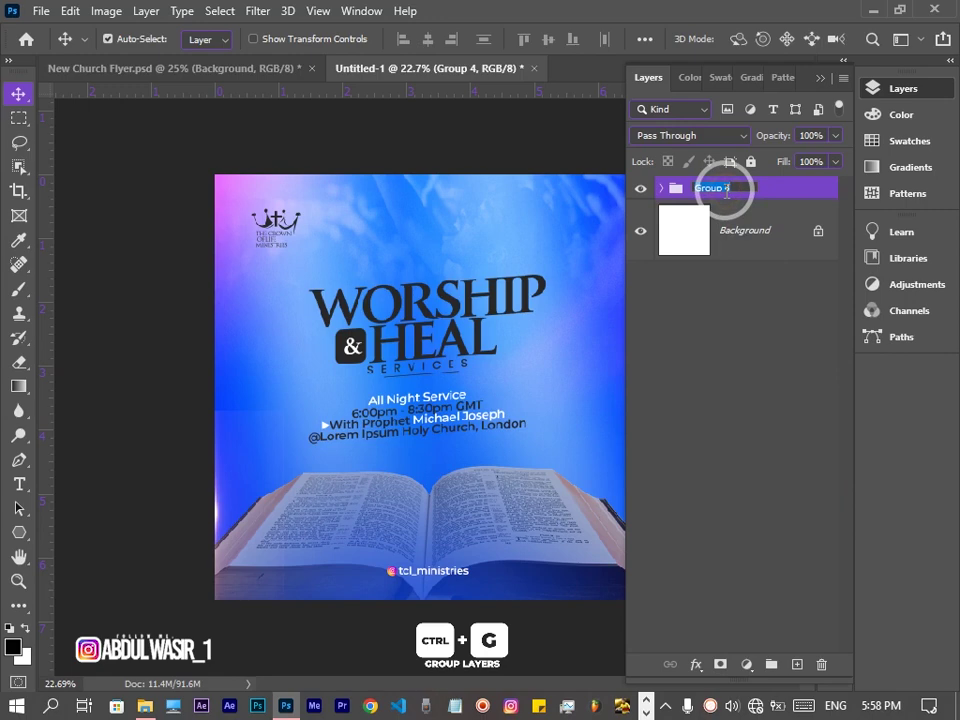
key(ctrl+j)
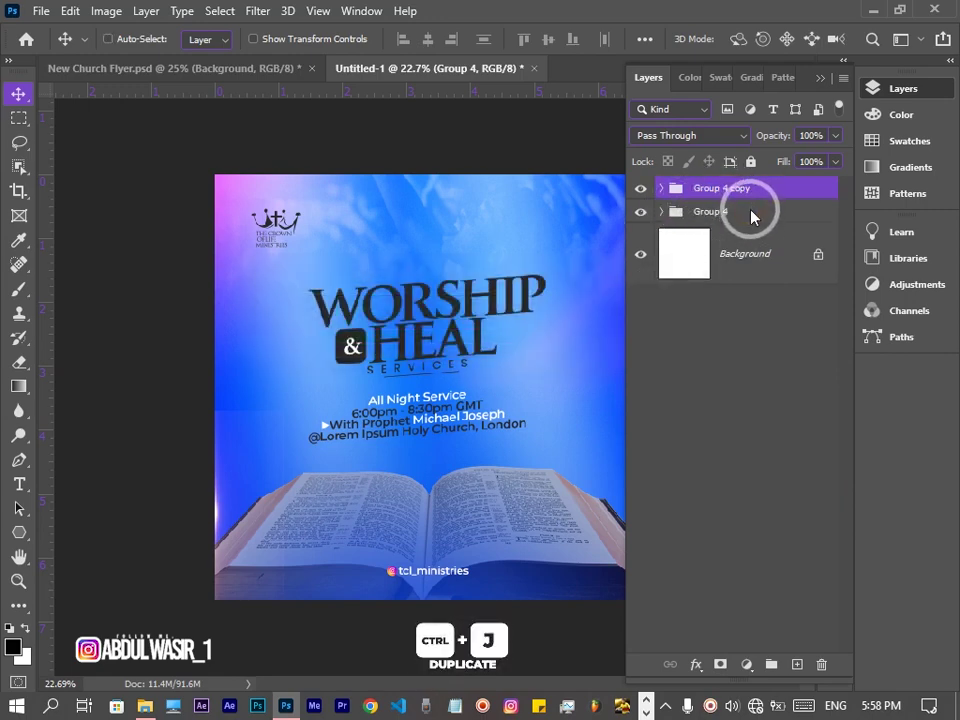
Lock the original Group 4 and convert Group 4 copy into a smart object.
click(724, 209)
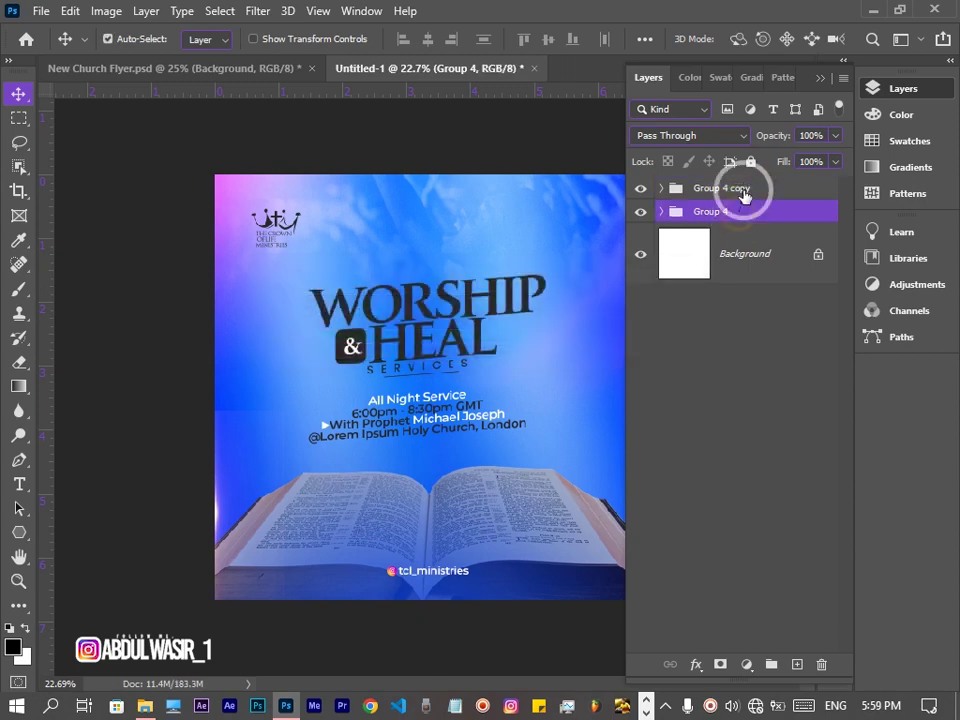
click(751, 161)
click(733, 188)
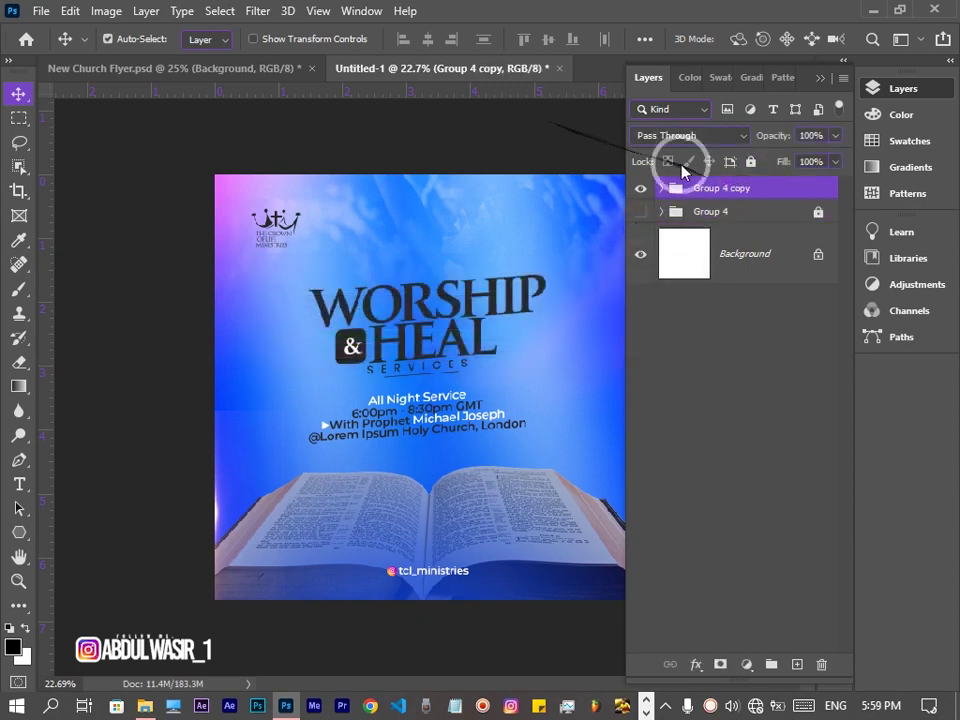
right_click(720, 190)
click(765, 259)
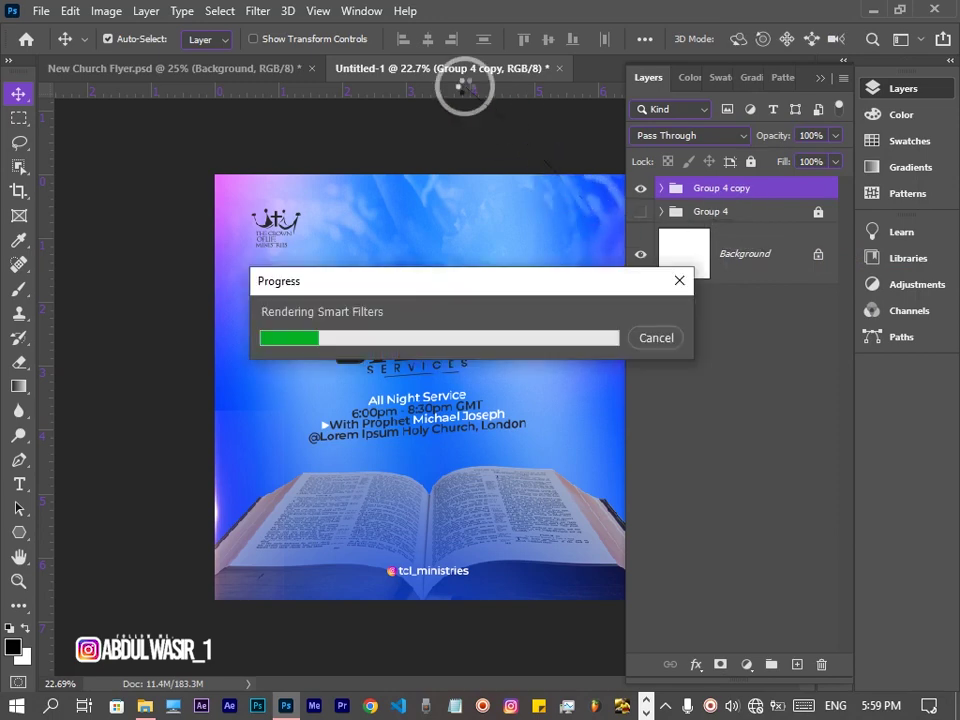
In the Camera Raw Filter's Basic panel, set Contrast +20, Texture +9 and Vibrance +10.
click(257, 10)
click(315, 120)
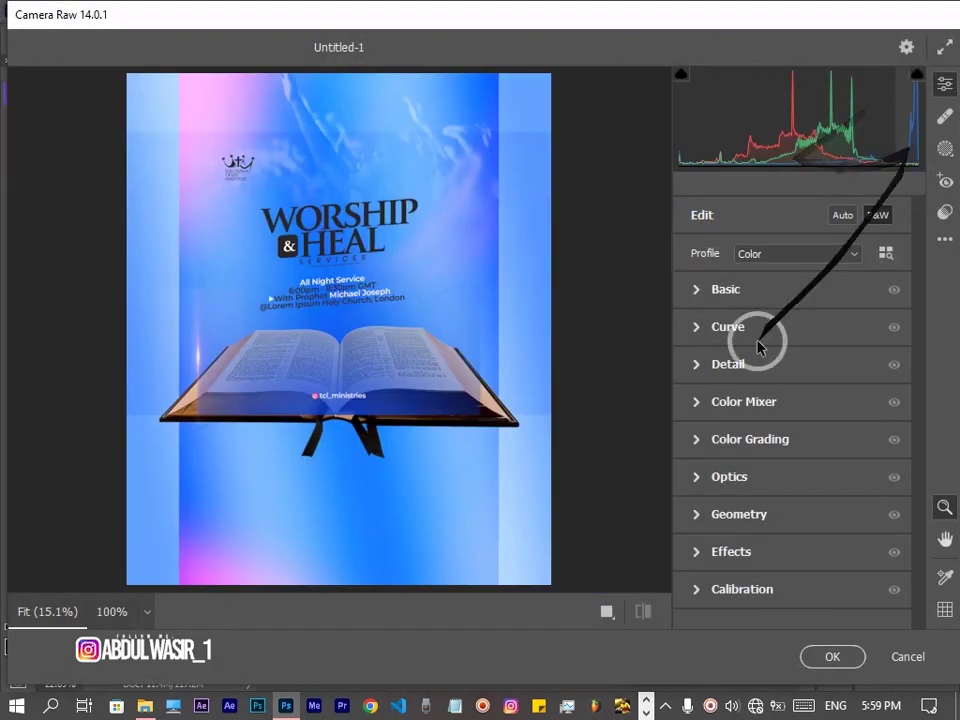
click(707, 293)
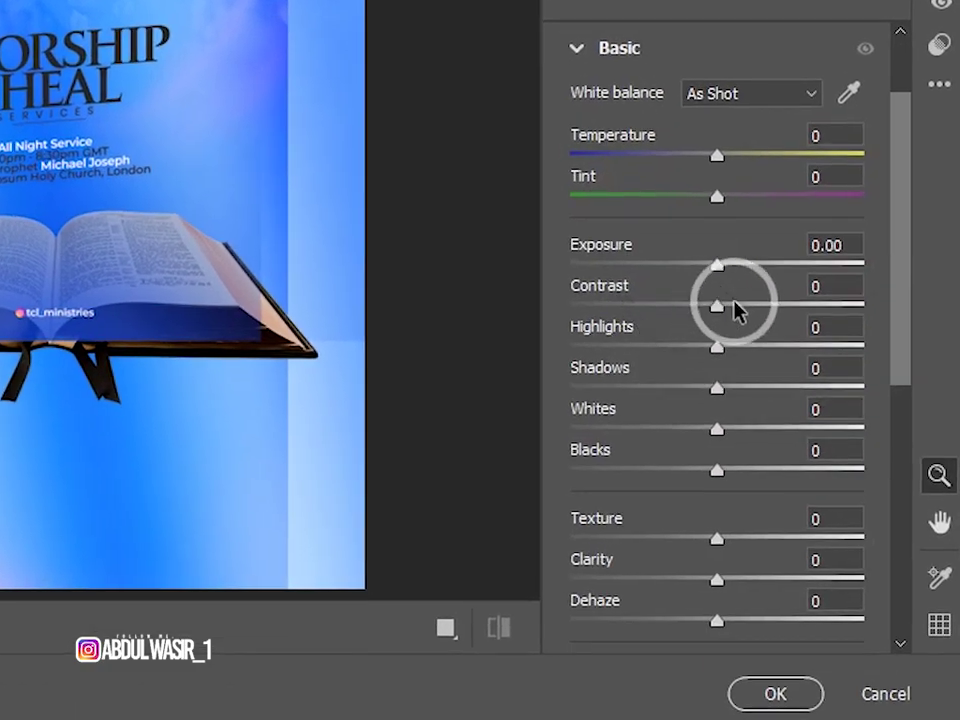
drag(718, 302, 745, 310)
drag(716, 540, 733, 540)
scroll(740, 555, down, 1)
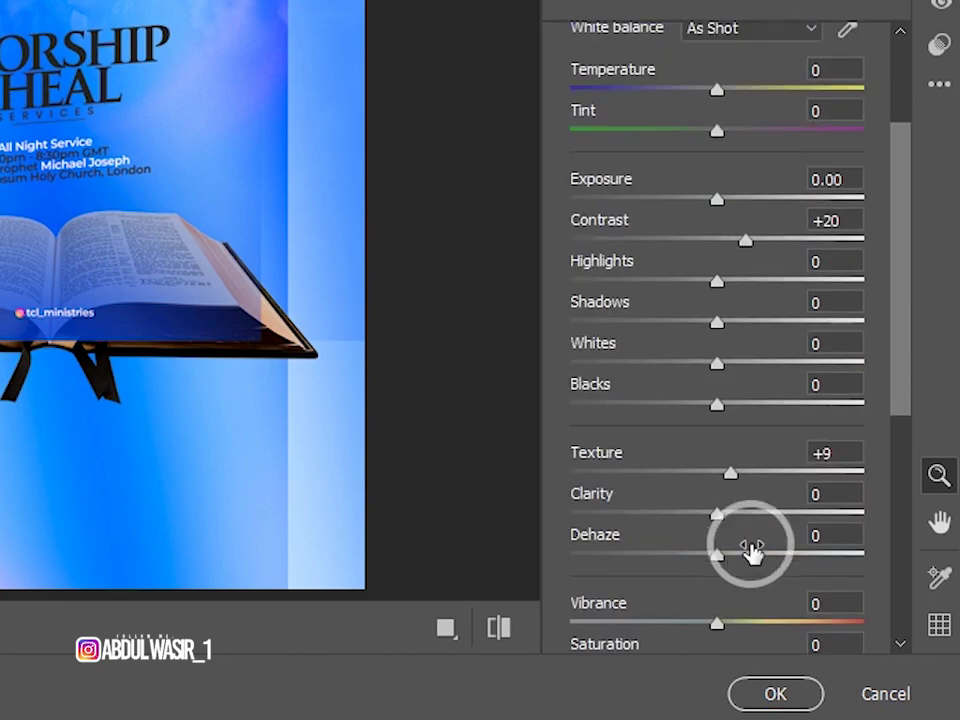
drag(718, 623, 733, 630)
scroll(741, 617, down, 1)
click(606, 130)
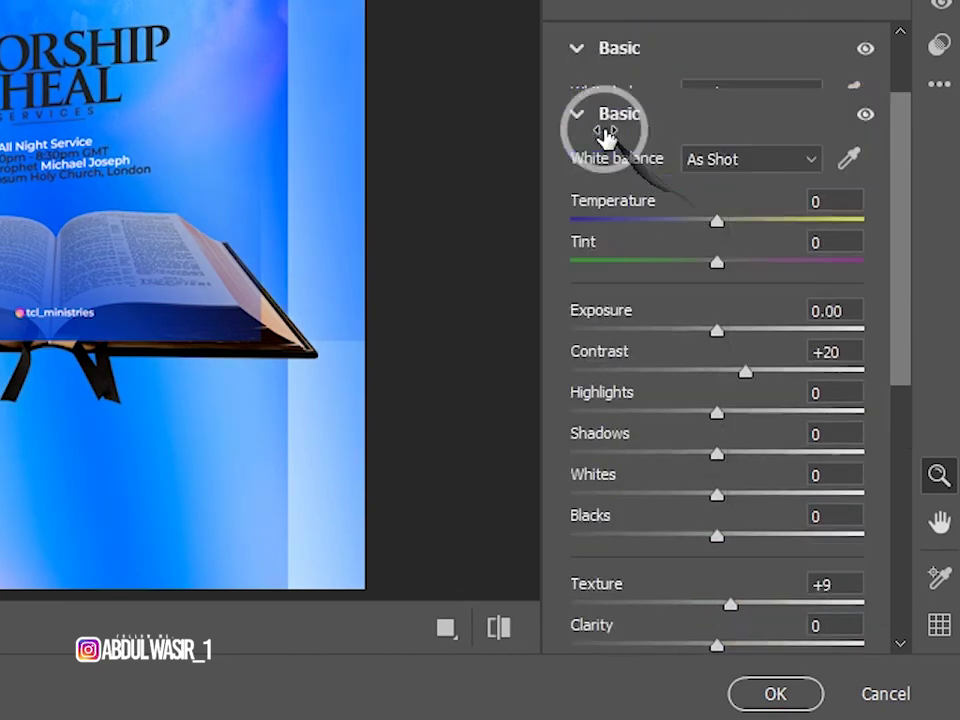
Tint the midtones blue in Color Grading and apply the Camera Raw filter.
click(595, 385)
drag(716, 234, 713, 236)
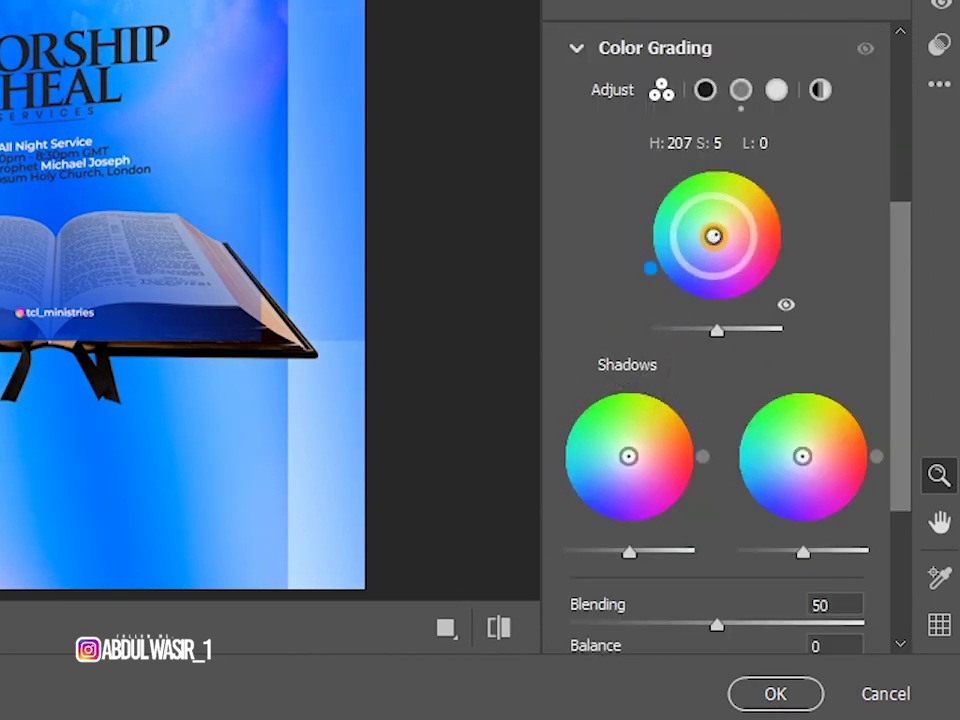
mouse_move(716, 308)
mouse_down()
mouse_move(645, 268)
mouse_move(643, 212)
mouse_move(643, 246)
mouse_move(675, 296)
mouse_up()
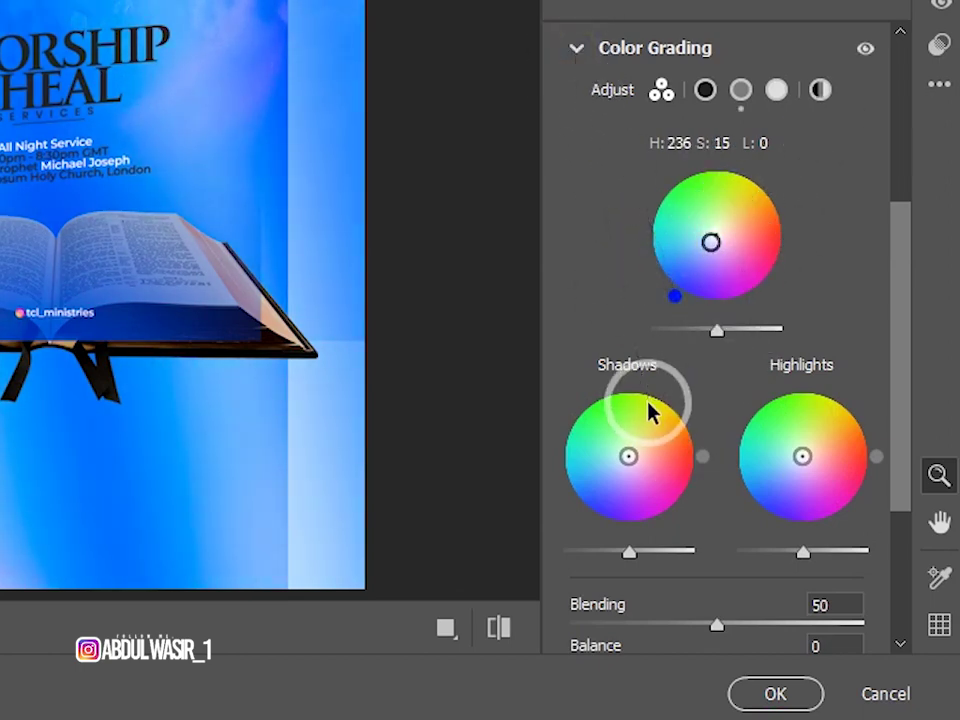
click(578, 50)
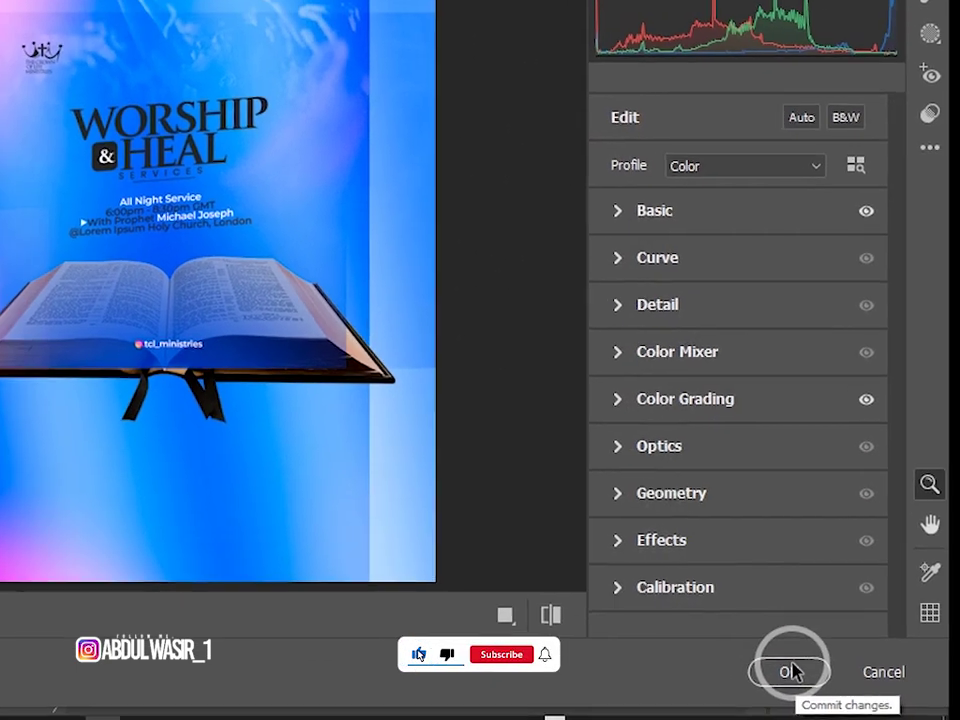
click(785, 685)
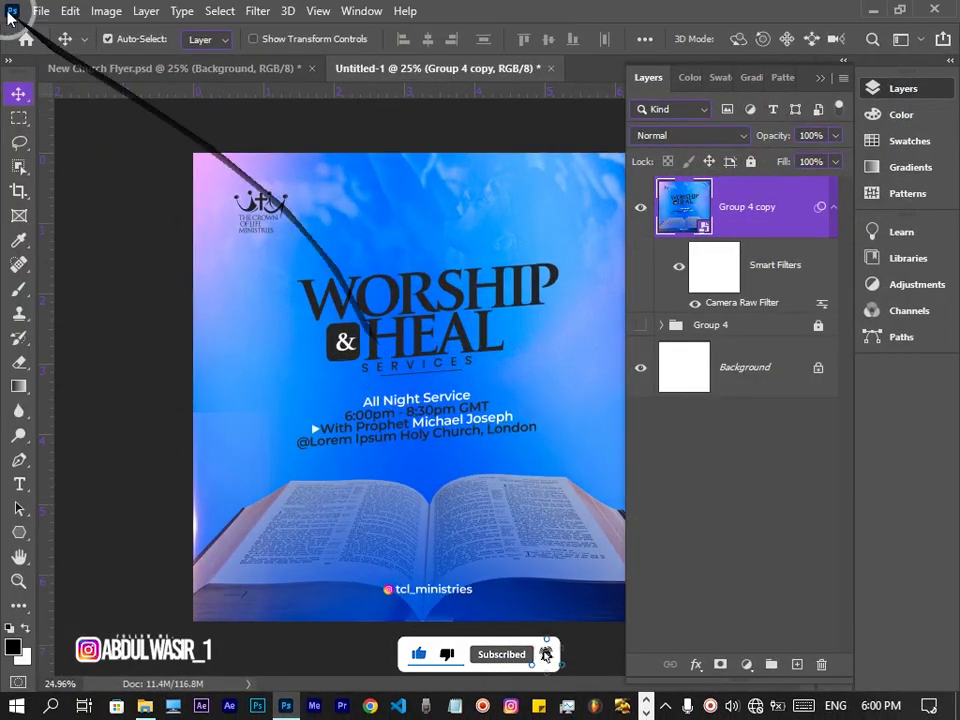
Place the Overlay image embedded from the OVERLAYS folder.
click(38, 10)
click(147, 381)
click(522, 47)
double_click(889, 270)
double_click(443, 272)
key(Return)
Blend the Overlay layer in Screen mode with 60% fill and 80% opacity.
click(680, 135)
click(665, 293)
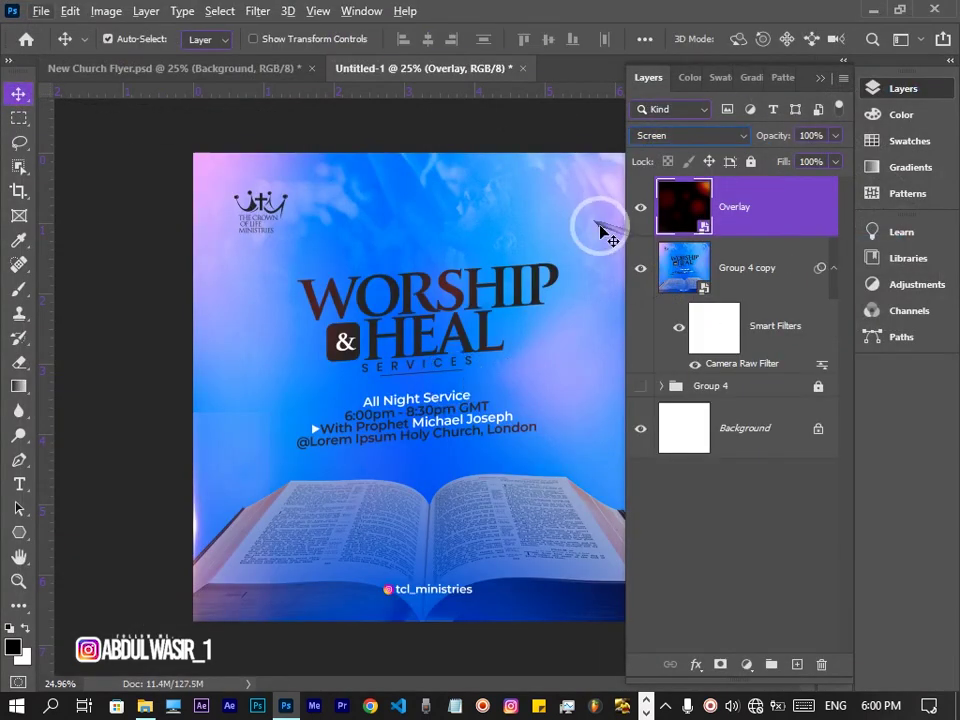
text(60)
key(Return)
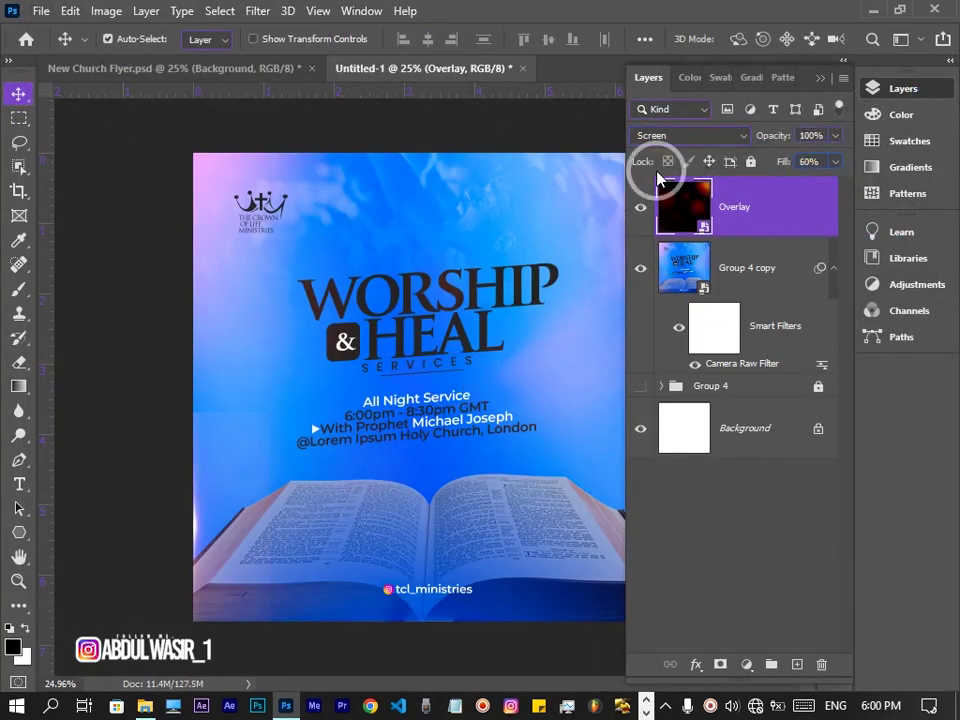
text(80)
key(Return)
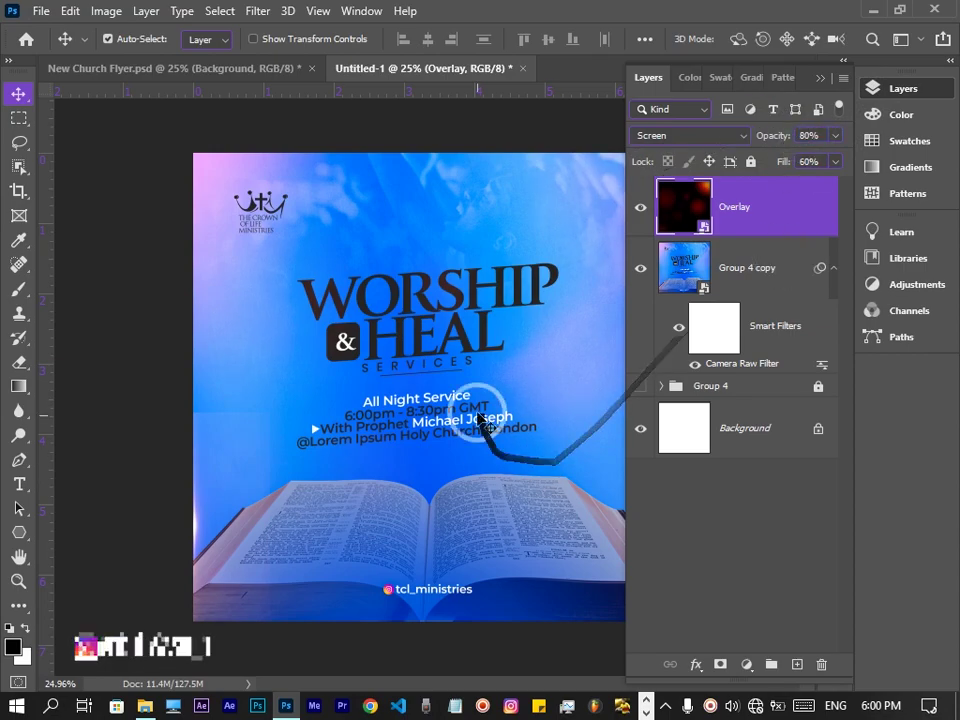
scroll(482, 403, up, 2)
scroll(480, 403, down, 5)
scroll(478, 403, up, 3)
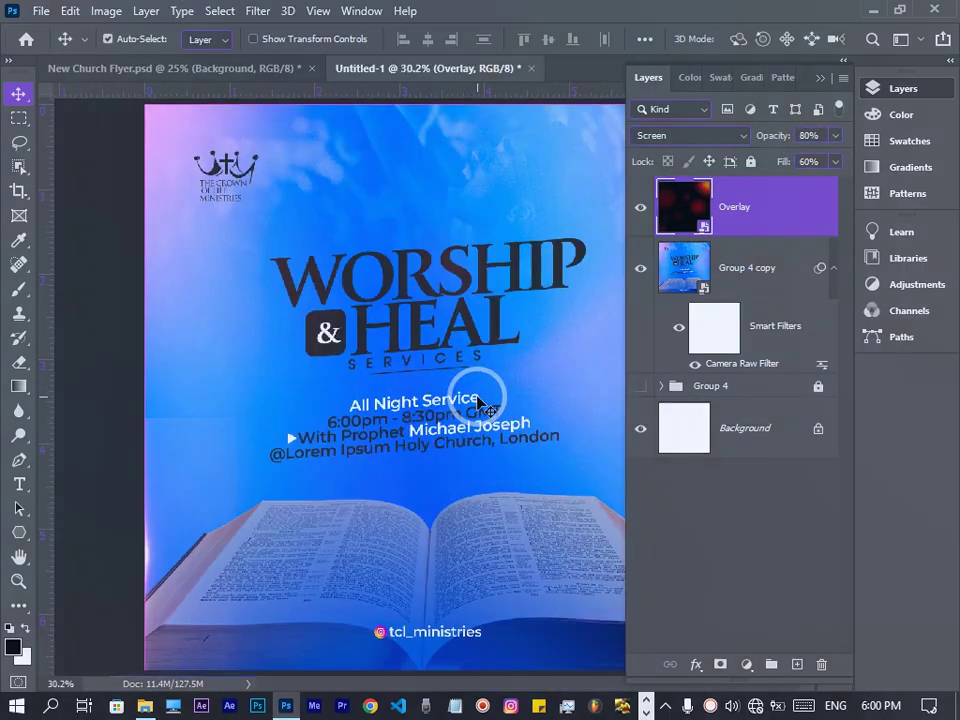